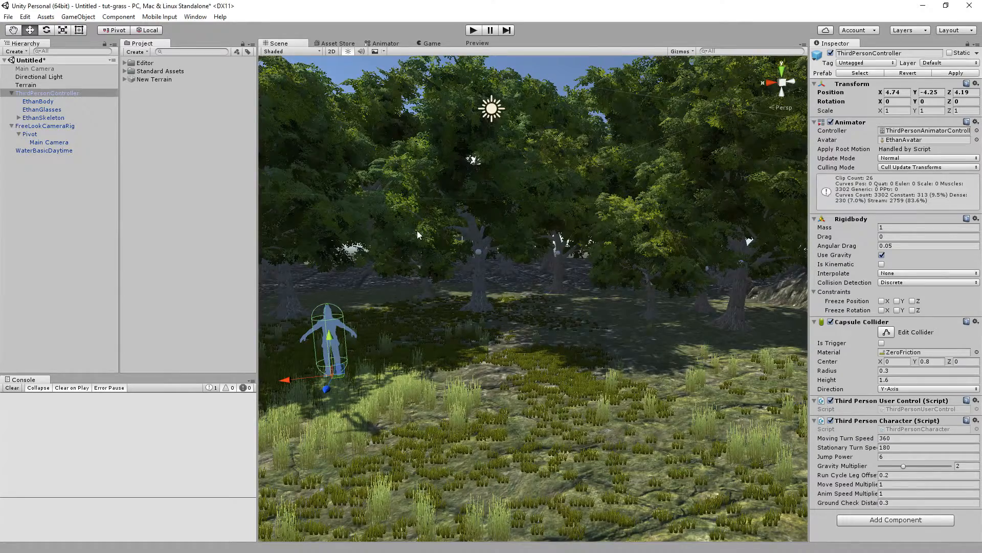
# Play-test the existing scene by walking the character forward, then stop play mode.
pyautogui.moveTo(417, 230); pyautogui.dragTo(432, 231, button='right')
pyautogui.click(472, 30)
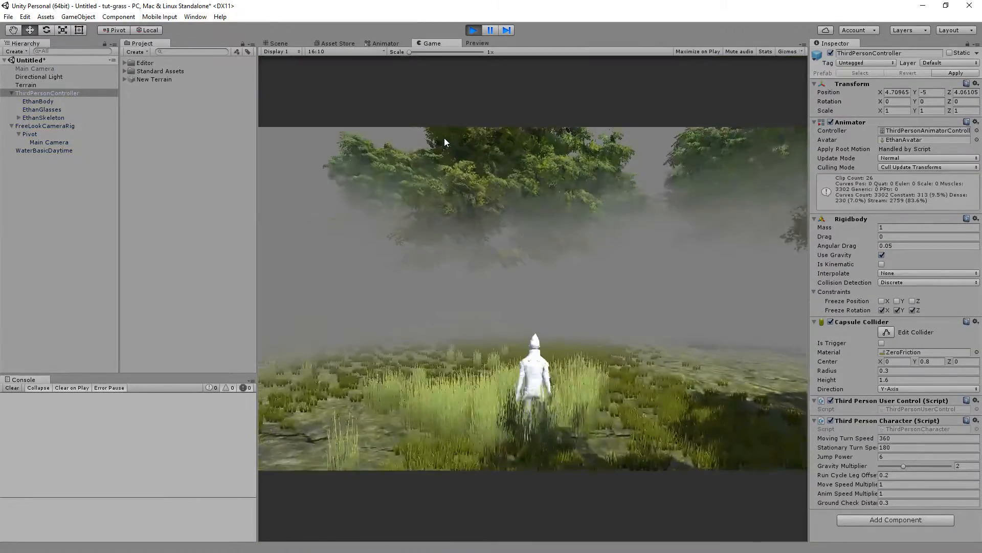
pyautogui.press('w')
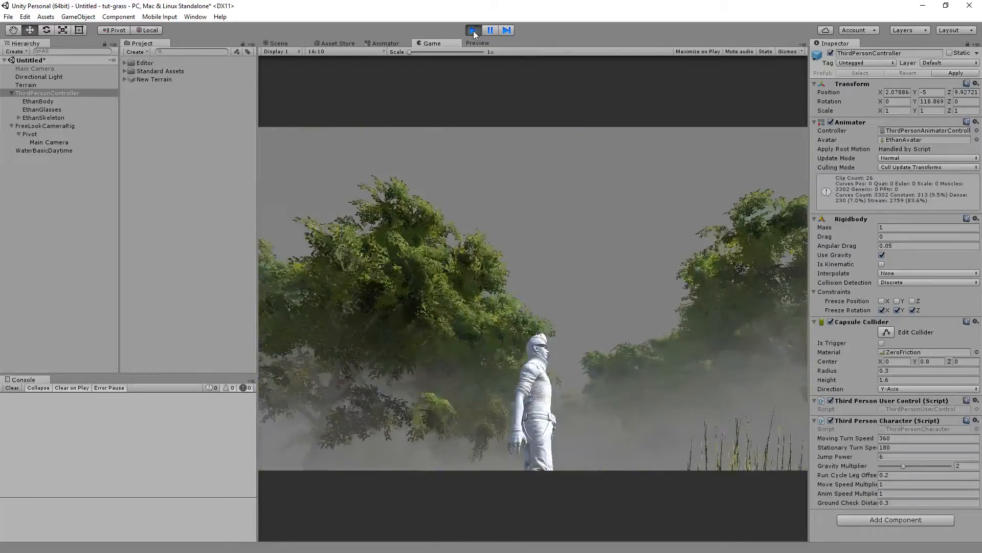
pyautogui.click(473, 30)
# Select every object in the scene hierarchy and delete them all.
pyautogui.click(38, 69)
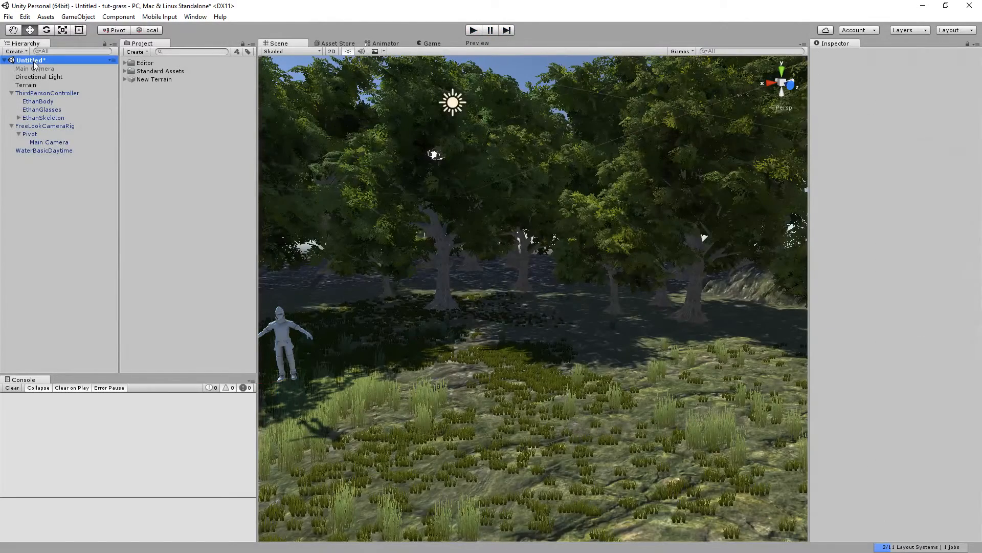
pyautogui.hotkey('shift', 'Down')
pyautogui.hotkey('shift', 'Down')
pyautogui.hotkey('shift', 'Down')
pyautogui.hotkey('shift', 'Down')
pyautogui.hotkey('shift', 'Down')
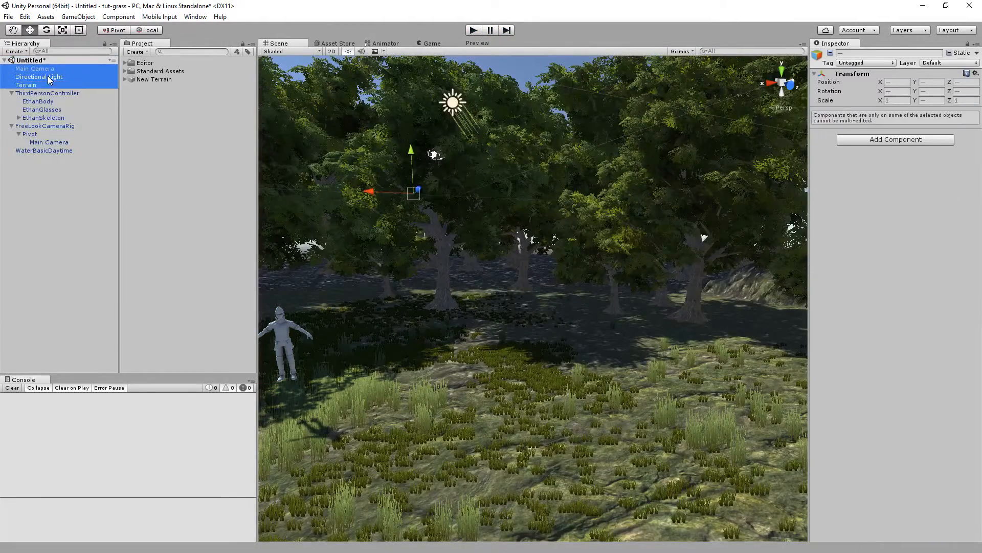
pyautogui.hotkey('shift', 'Down')
pyautogui.hotkey('shift', 'Down')
pyautogui.hotkey('shift', 'Down')
pyautogui.hotkey('shift', 'Down')
pyautogui.hotkey('shift', 'Down')
pyautogui.press('Delete')
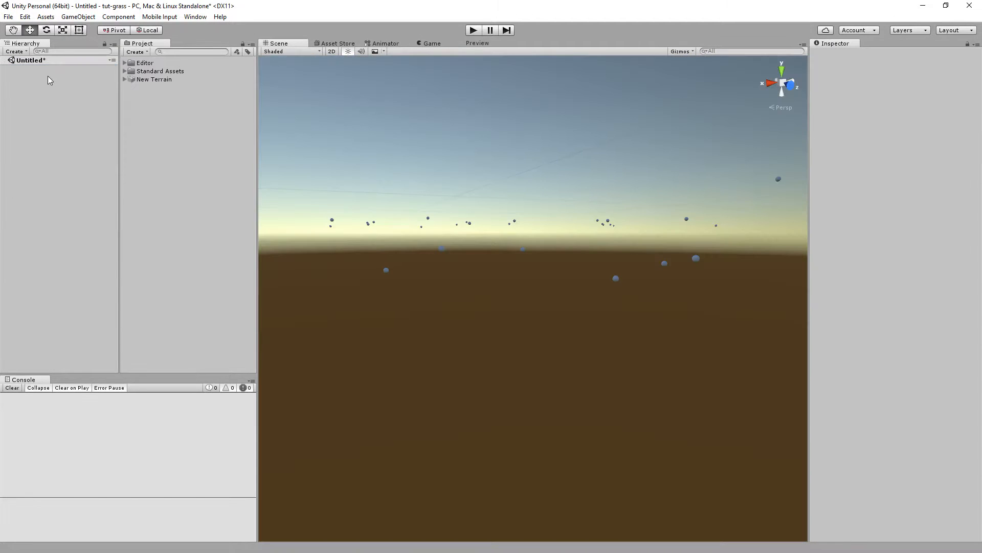
pyautogui.moveTo(435, 160); pyautogui.dragTo(529, 209, button='right')
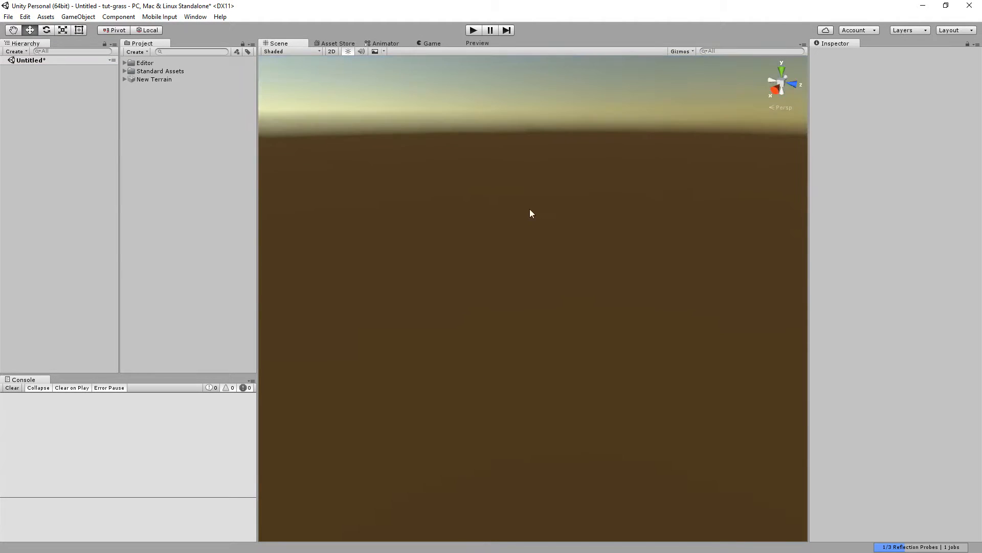
pyautogui.click(8, 16)
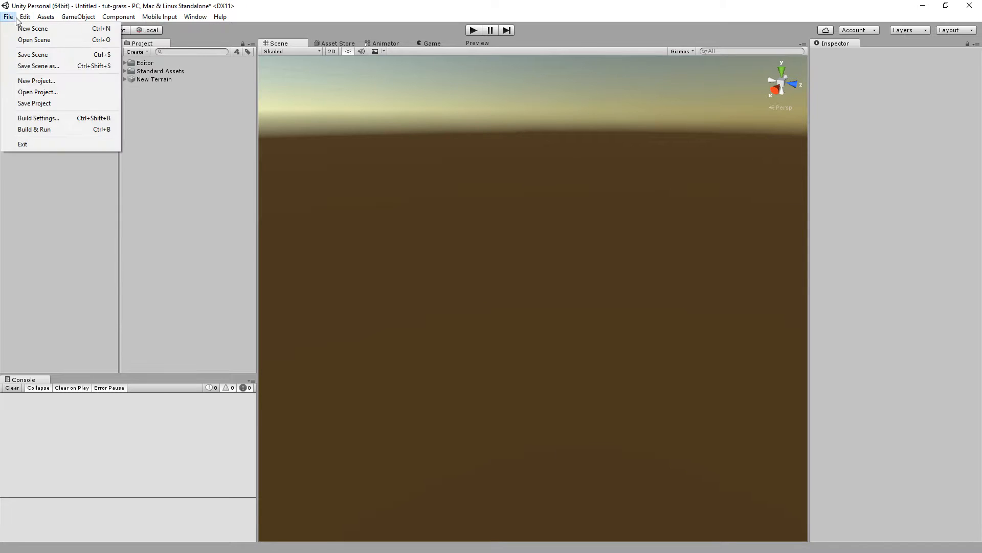
pyautogui.click(33, 54)
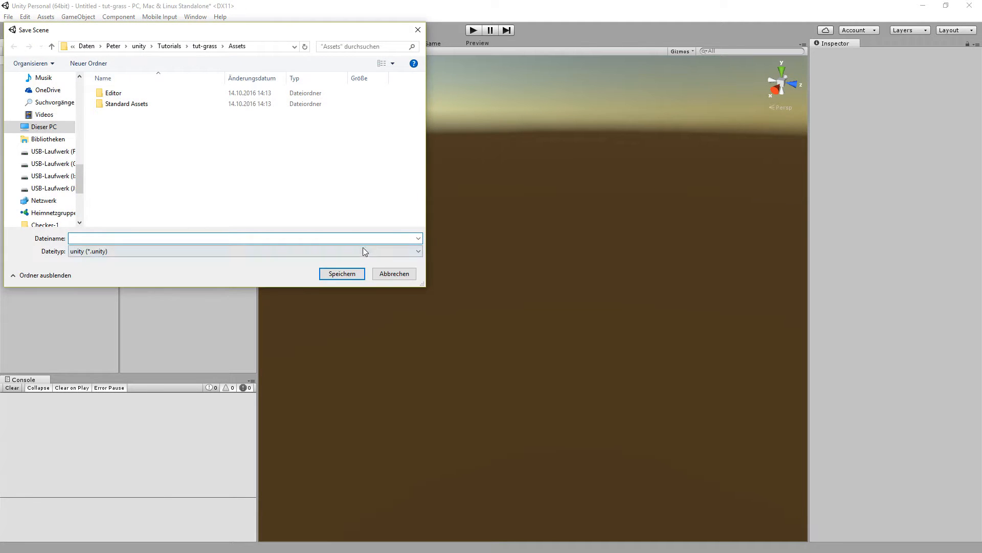
pyautogui.click(390, 272)
# Create a new empty scene without saving the current one.
pyautogui.click(7, 16)
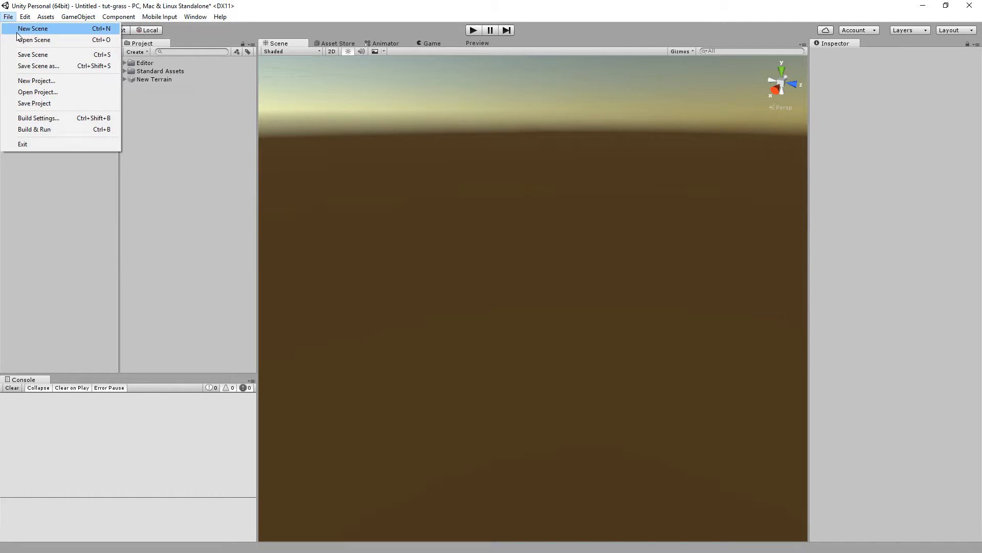
pyautogui.click(44, 29)
pyautogui.click(521, 303)
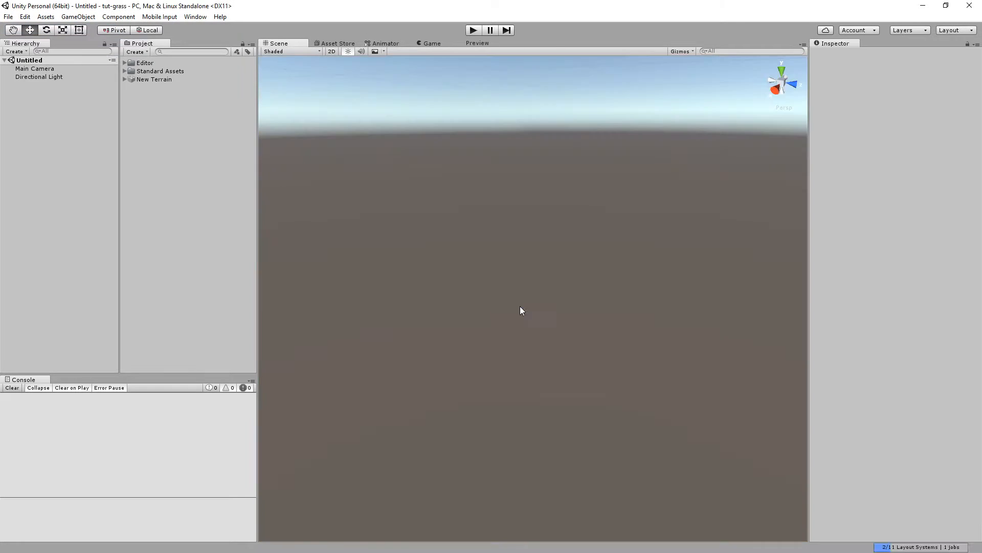
pyautogui.moveTo(469, 237); pyautogui.dragTo(661, 223, button='right')
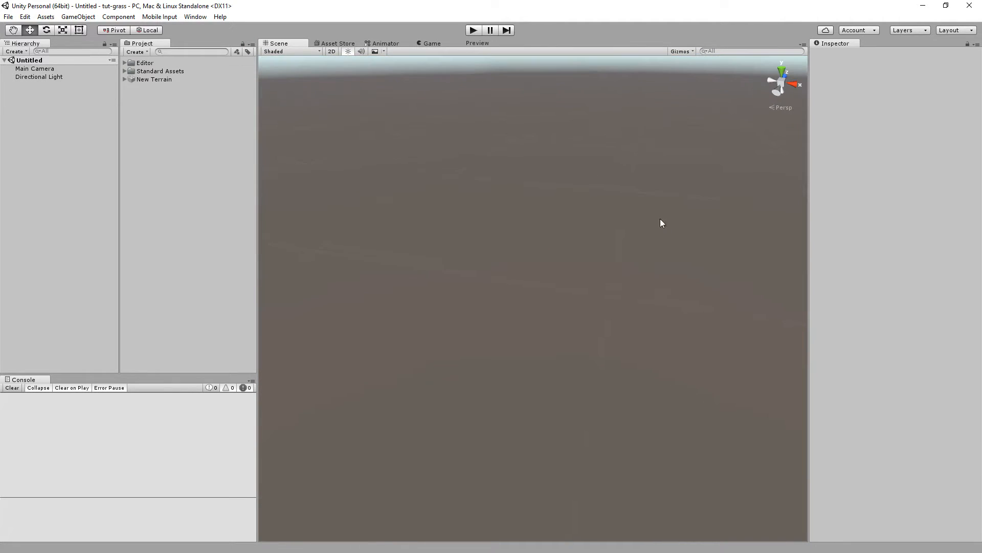
pyautogui.rightClick(6, 132)
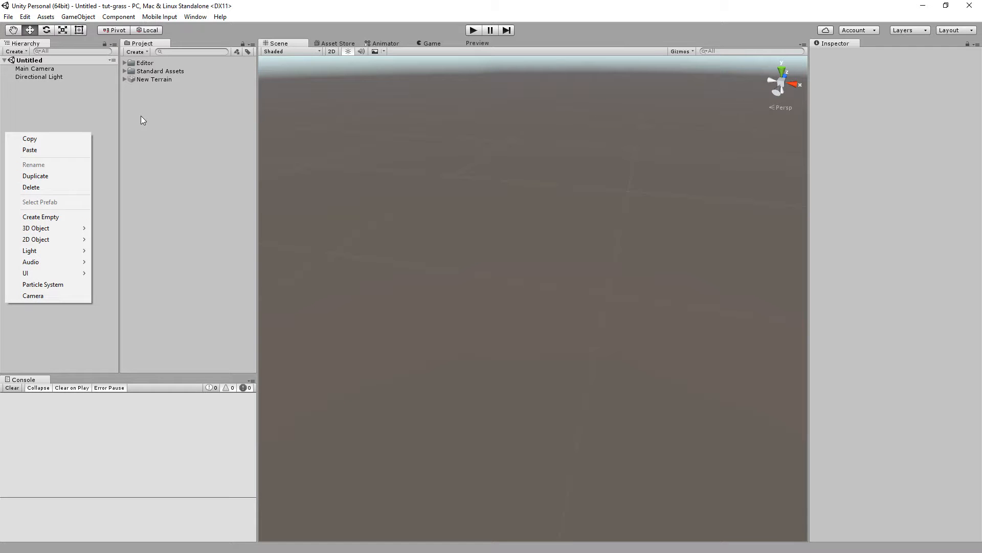
pyautogui.rightClick(141, 166)
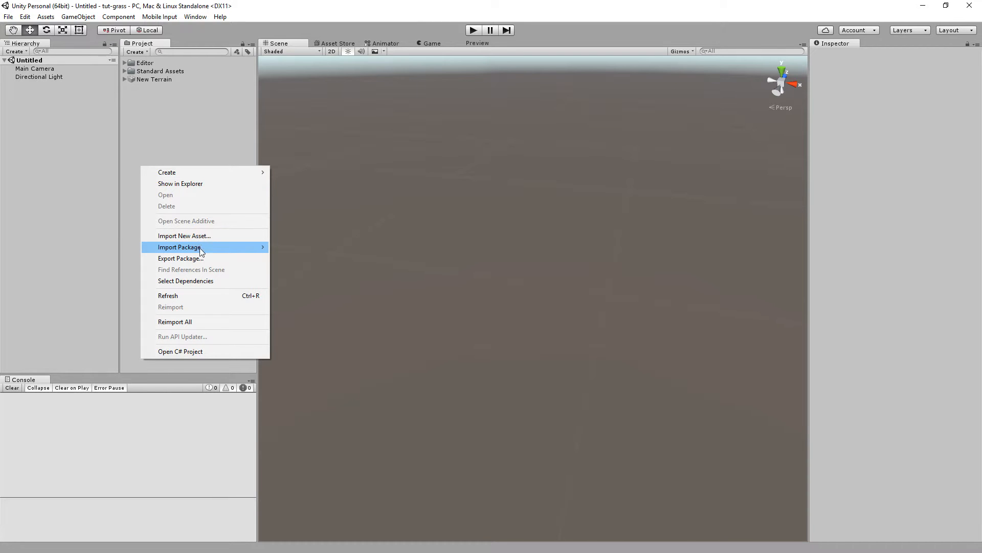
pyautogui.moveTo(200, 248)
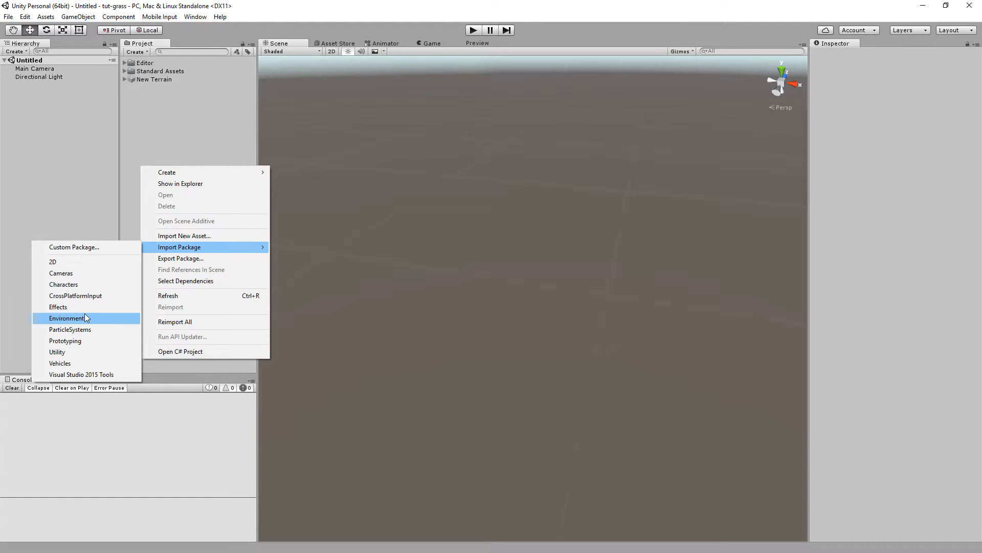
pyautogui.click(152, 146)
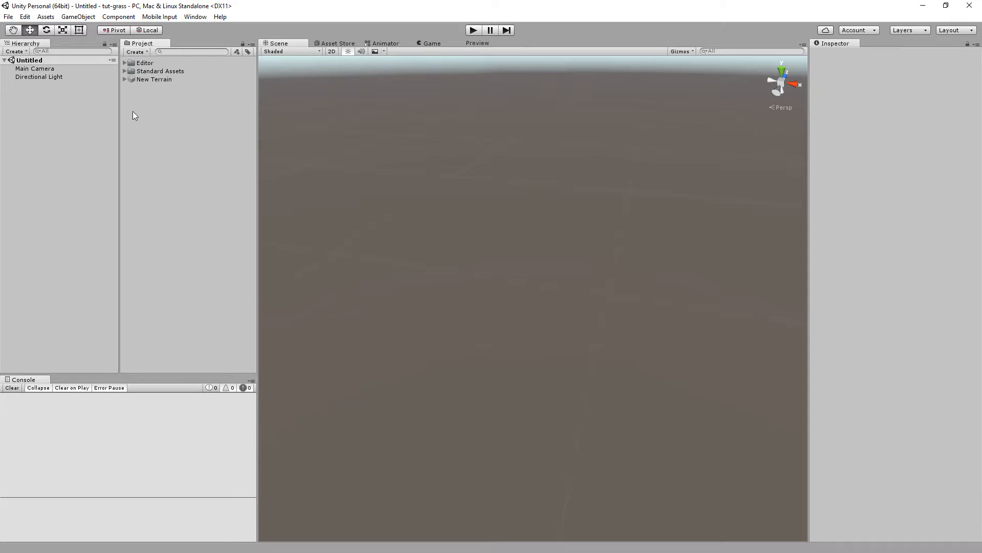
# Delete the New Terrain asset from the project and confirm the deletion.
pyautogui.rightClick(145, 78)
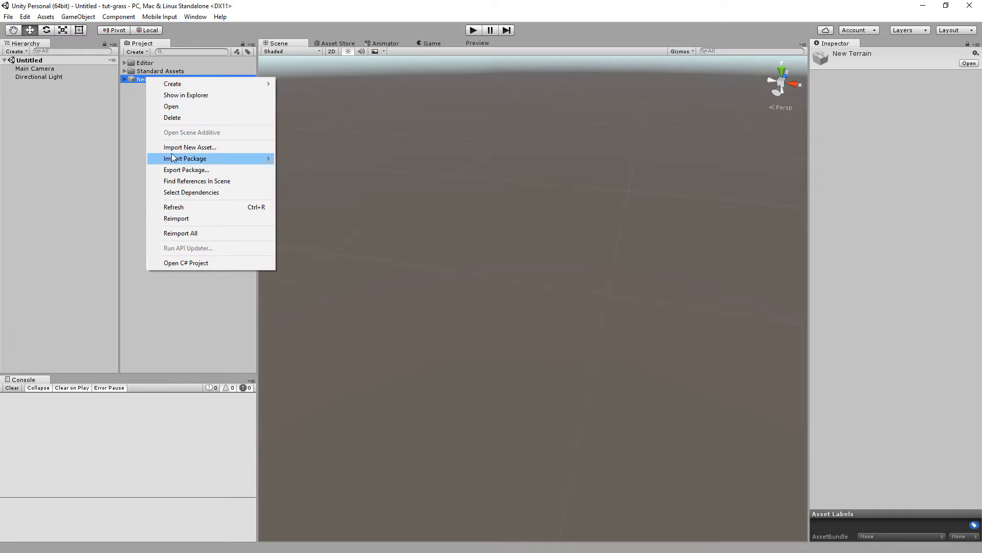
pyautogui.click(174, 117)
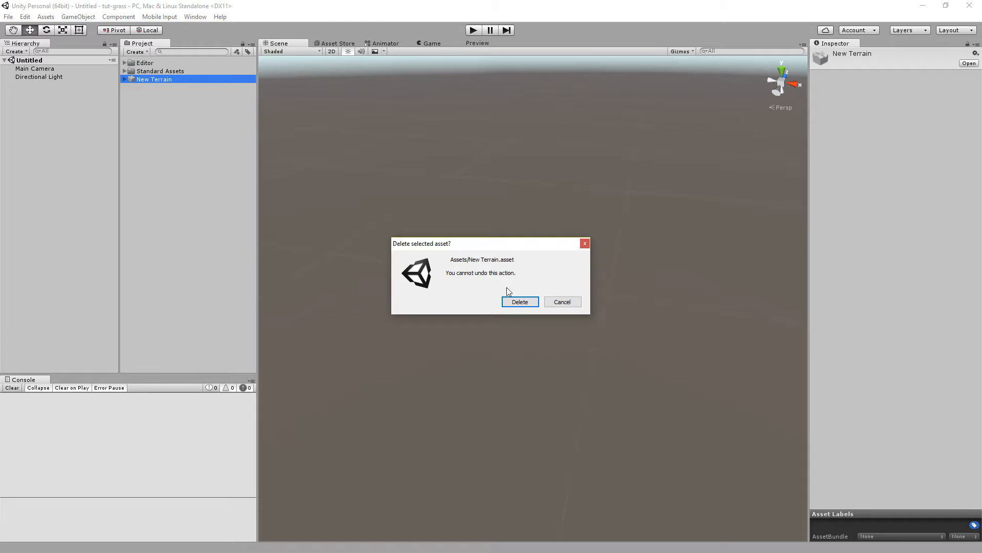
pyautogui.click(520, 301)
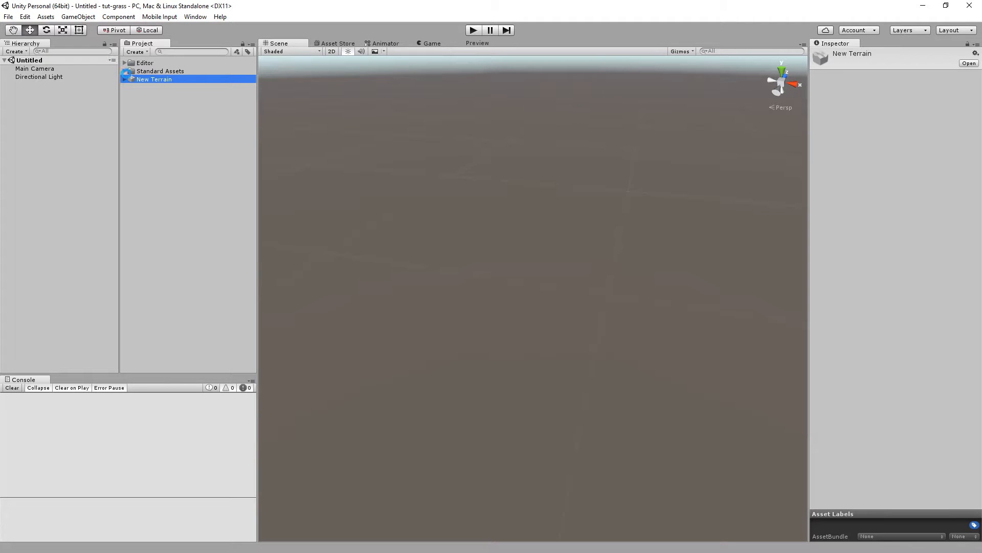
# Expand the Standard Assets, Cameras and Characters folders to inspect their contents.
pyautogui.click(125, 71)
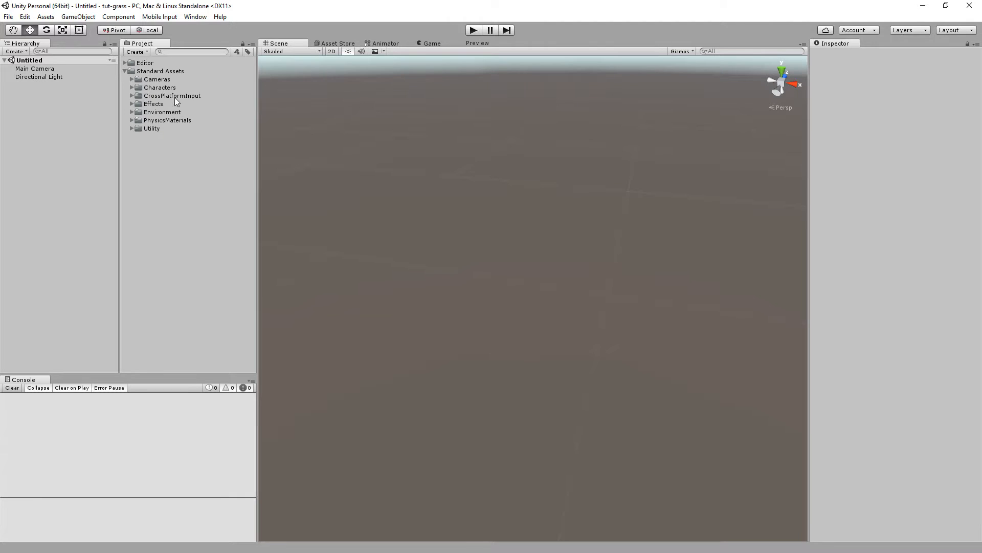
pyautogui.click(132, 80)
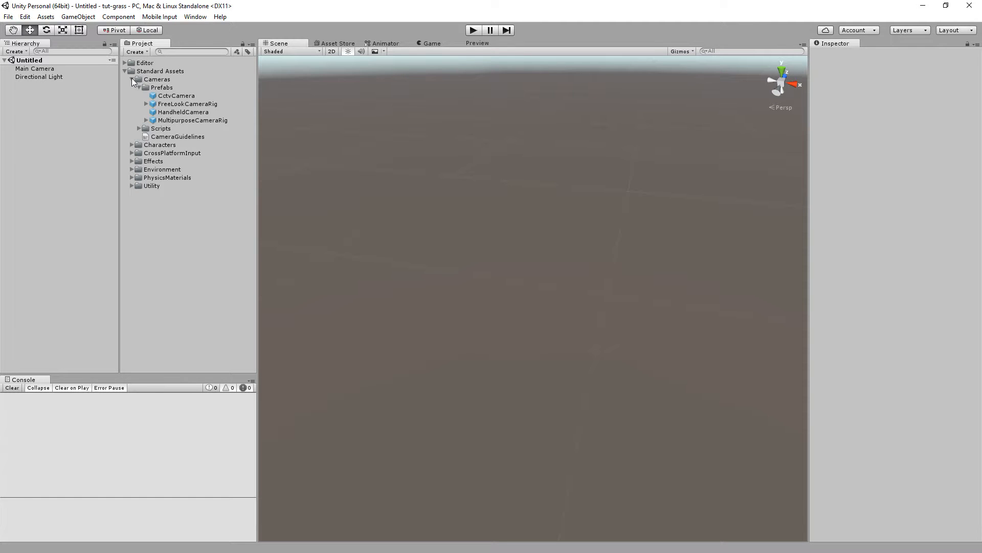
pyautogui.click(132, 145)
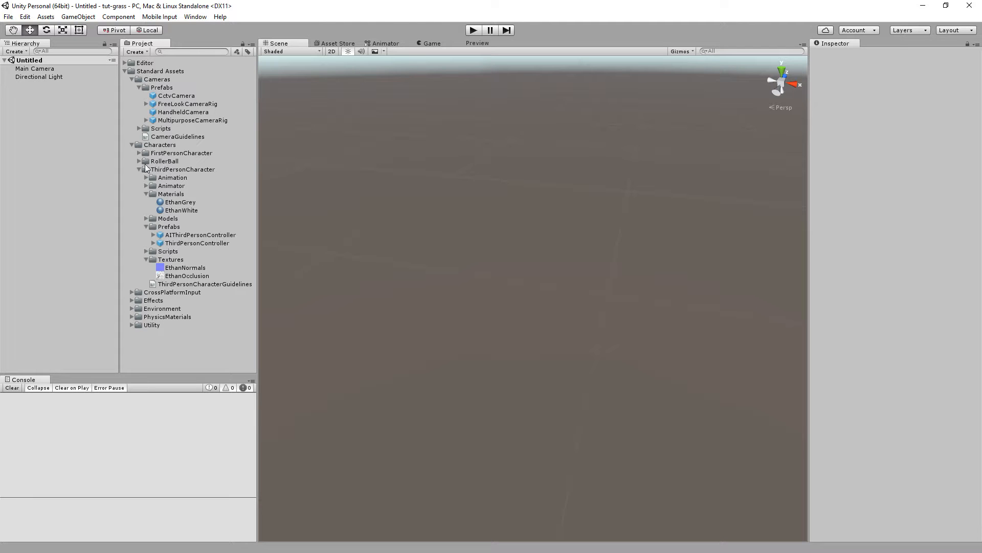
pyautogui.click(132, 301)
pyautogui.scroll(-1, 203, 287)
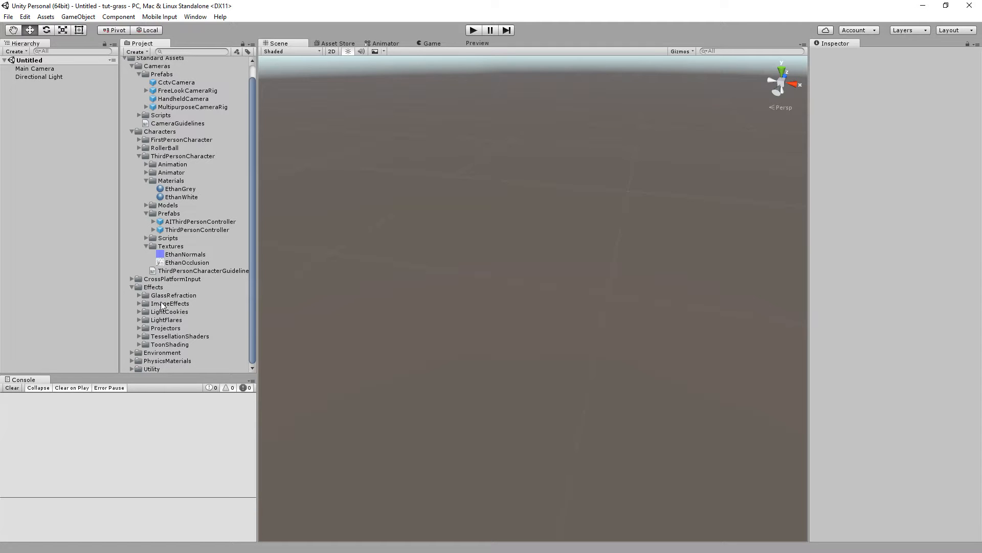
# Browse the Environment, TerrainAssets, Water and Utility folders inside Standard Assets.
pyautogui.click(133, 287)
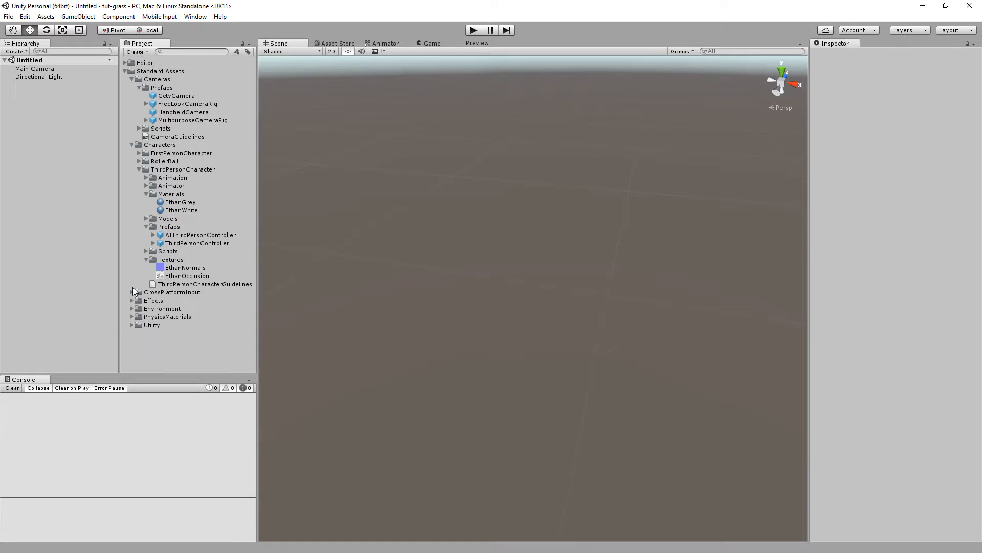
pyautogui.click(133, 308)
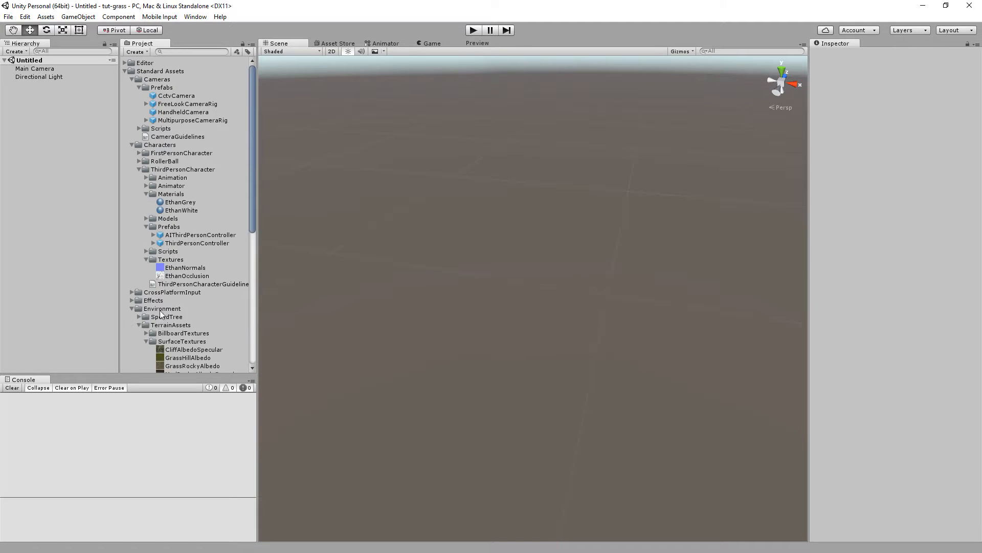
pyautogui.click(165, 317)
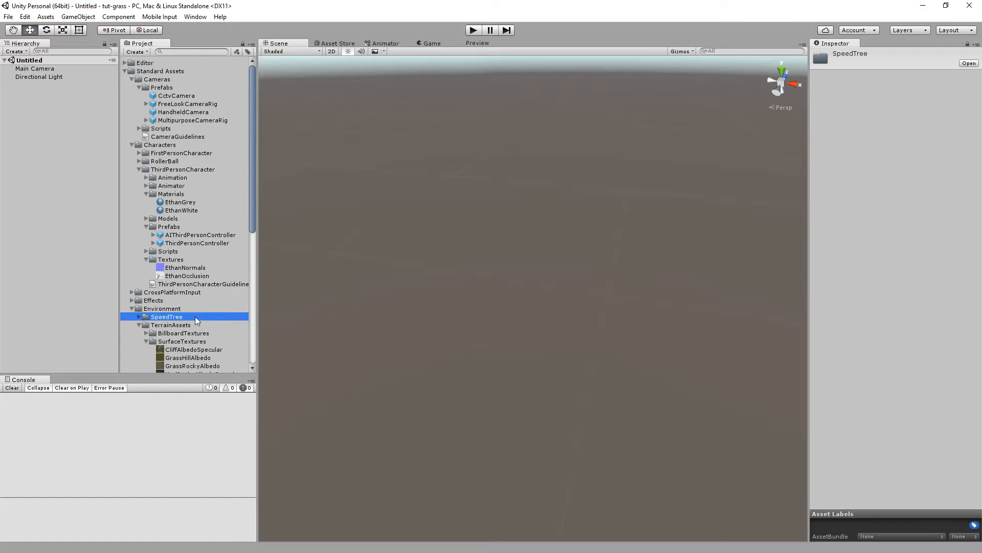
pyautogui.scroll(-1, 198, 308)
pyautogui.scroll(-1, 198, 308)
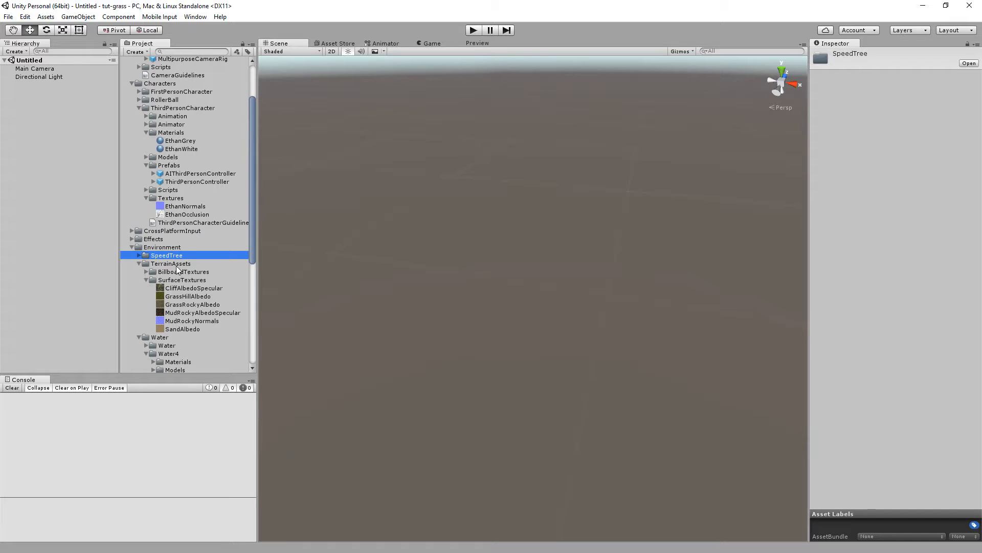
pyautogui.click(147, 272)
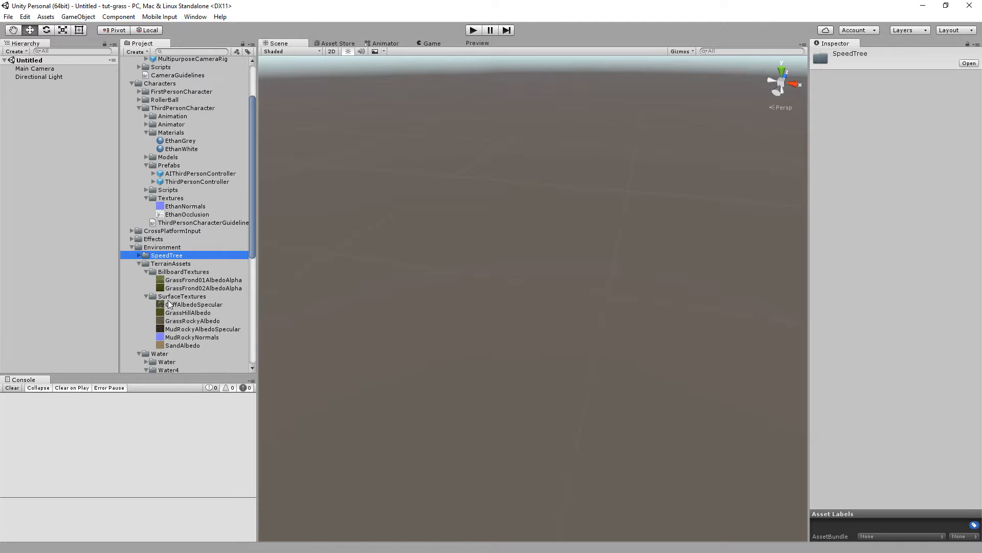
pyautogui.click(139, 264)
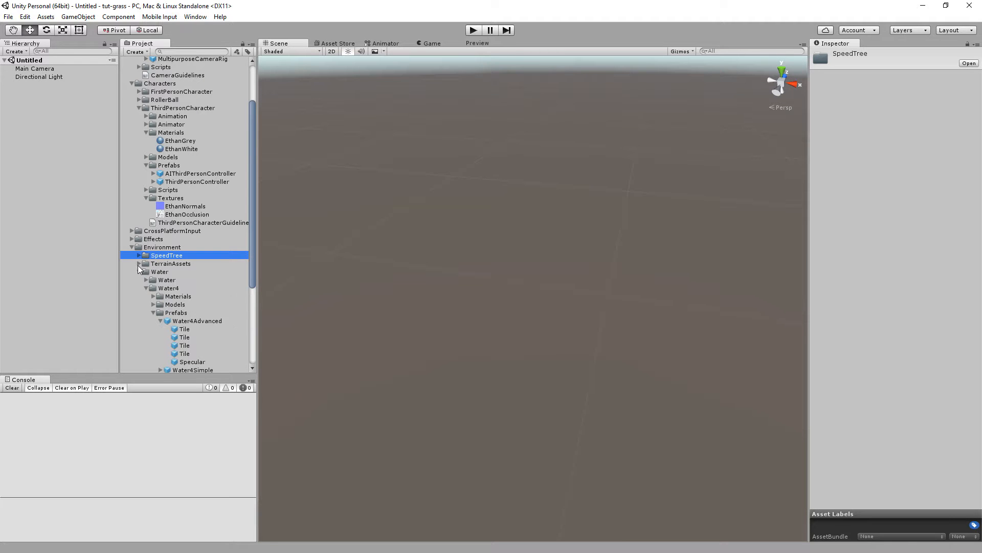
pyautogui.click(139, 273)
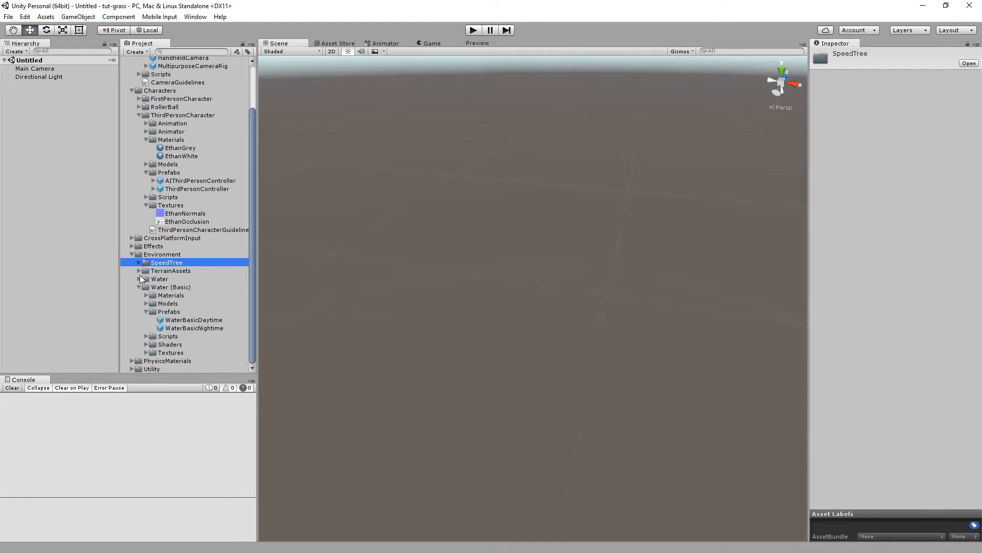
pyautogui.click(139, 287)
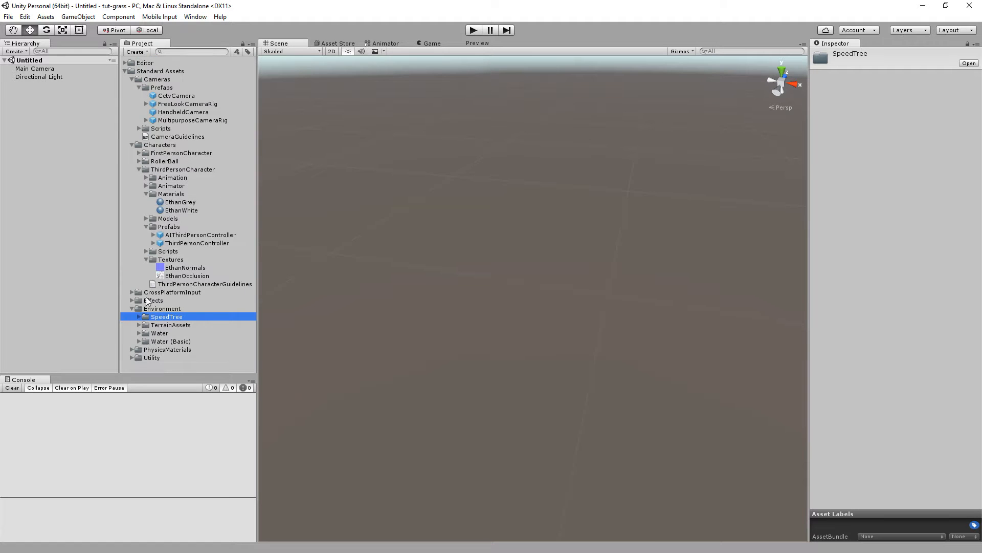
pyautogui.click(133, 358)
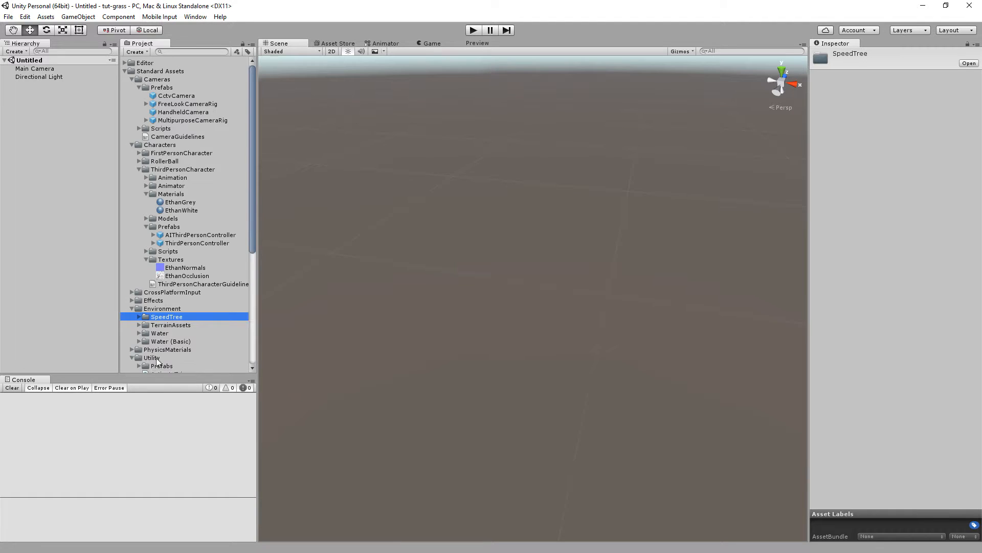
pyautogui.scroll(-3, 202, 321)
pyautogui.scroll(1, 202, 322)
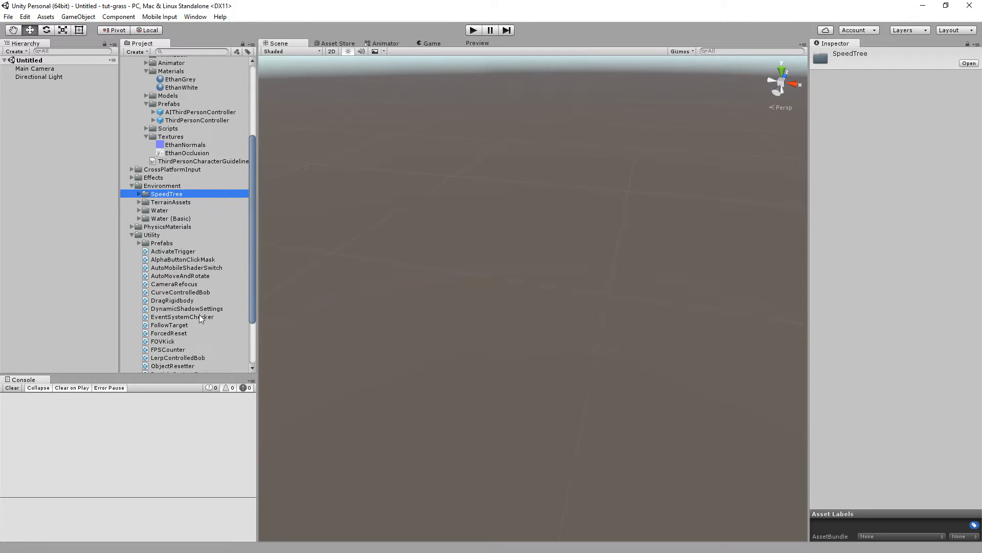
pyautogui.click(131, 296)
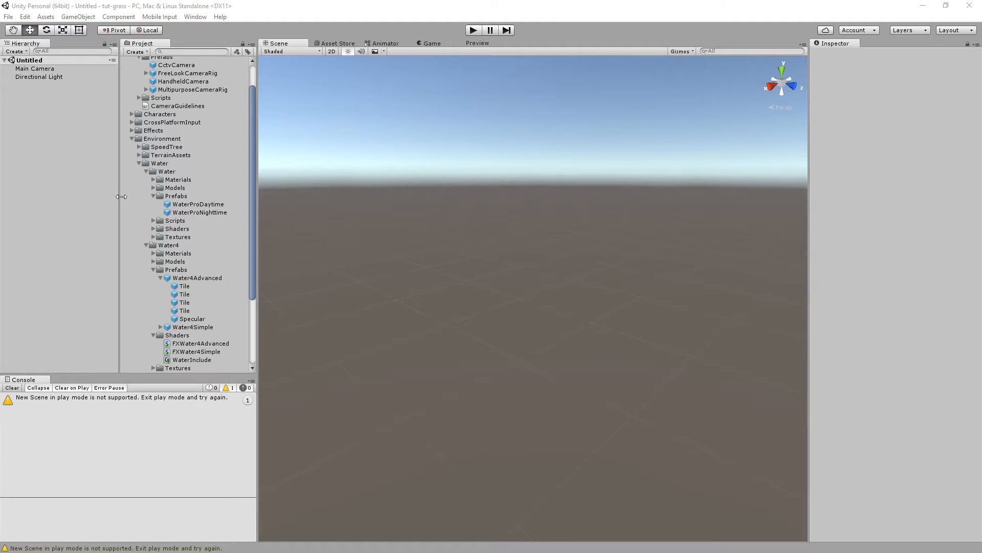
# Create a new Terrain object in the scene hierarchy.
pyautogui.rightClick(38, 132)
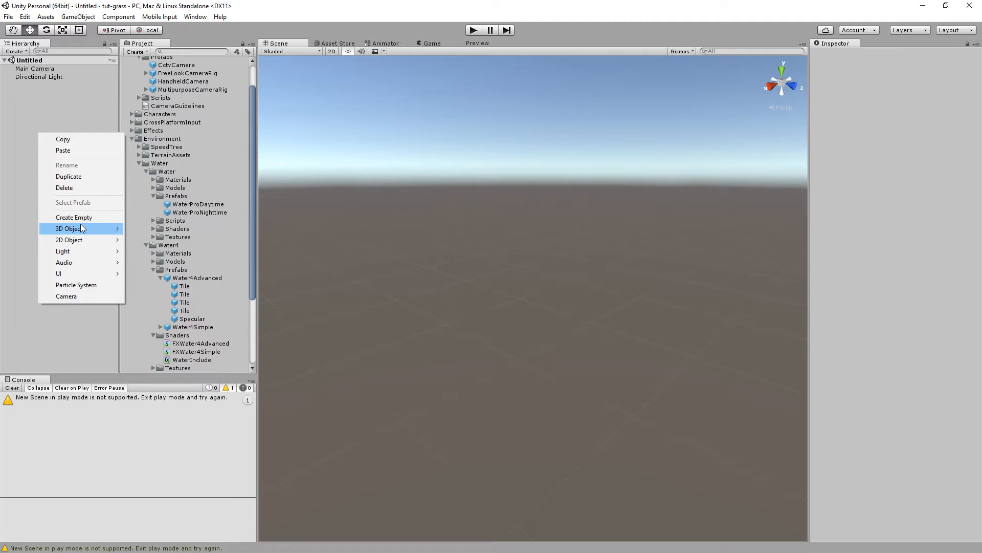
pyautogui.moveTo(83, 229)
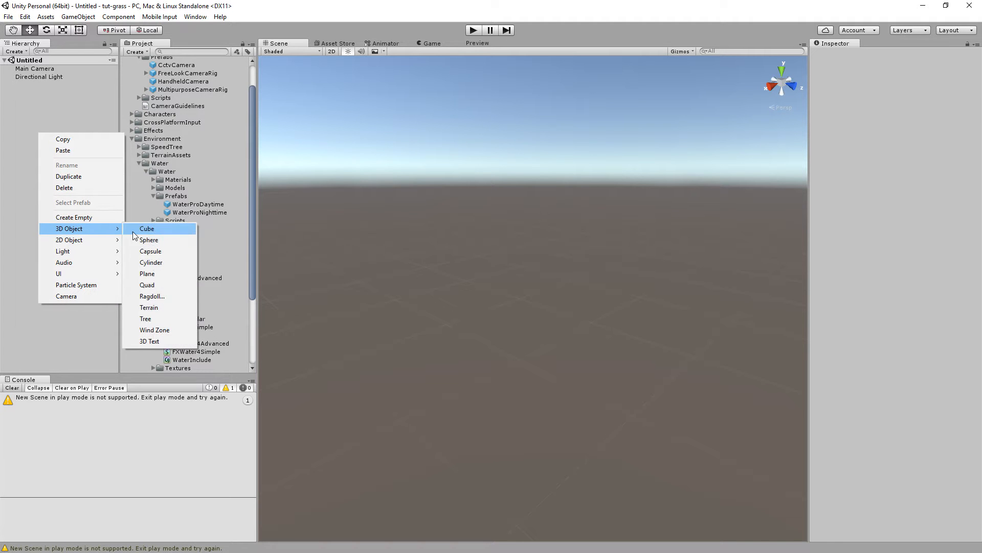
pyautogui.click(153, 307)
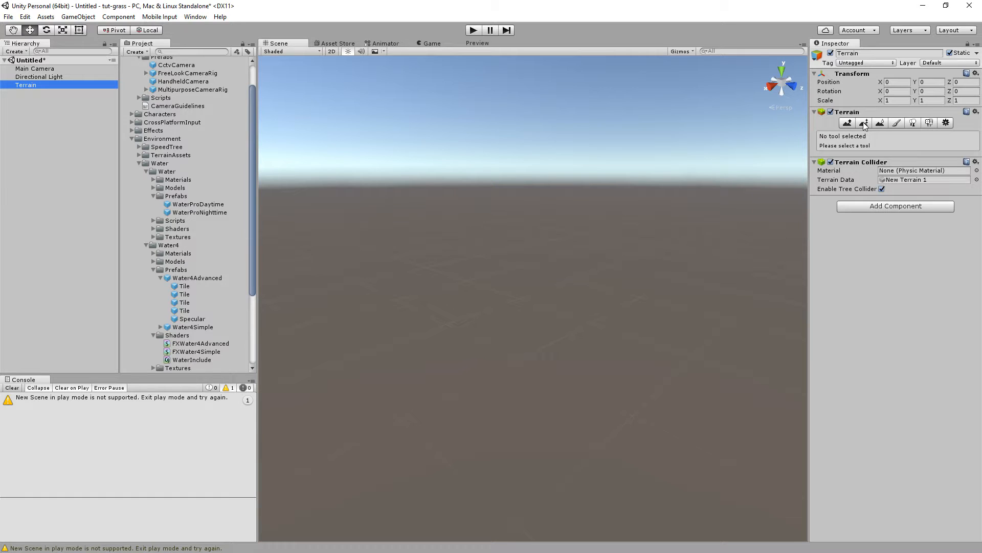
# Open the terrain settings and set the terrain width and length to 200.
pyautogui.click(863, 124)
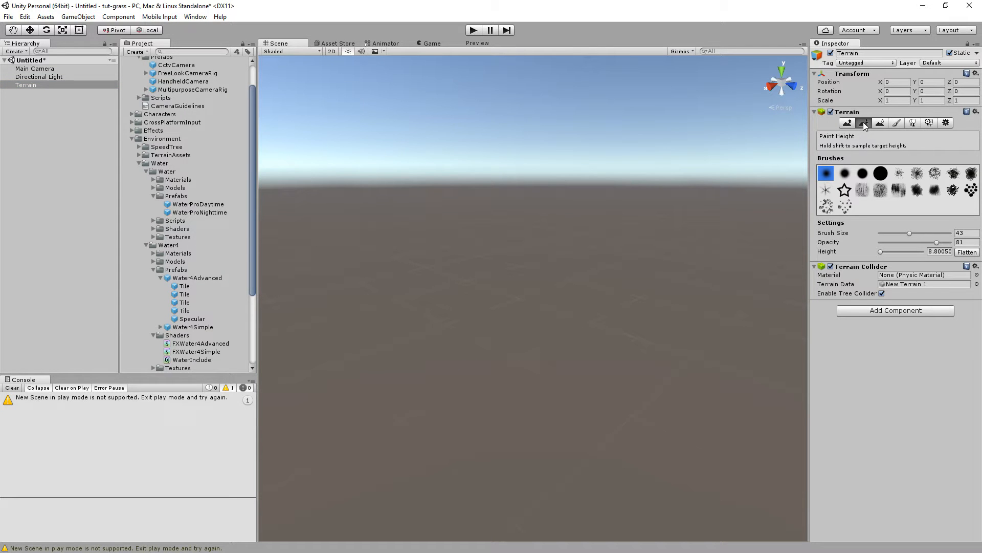
pyautogui.click(848, 123)
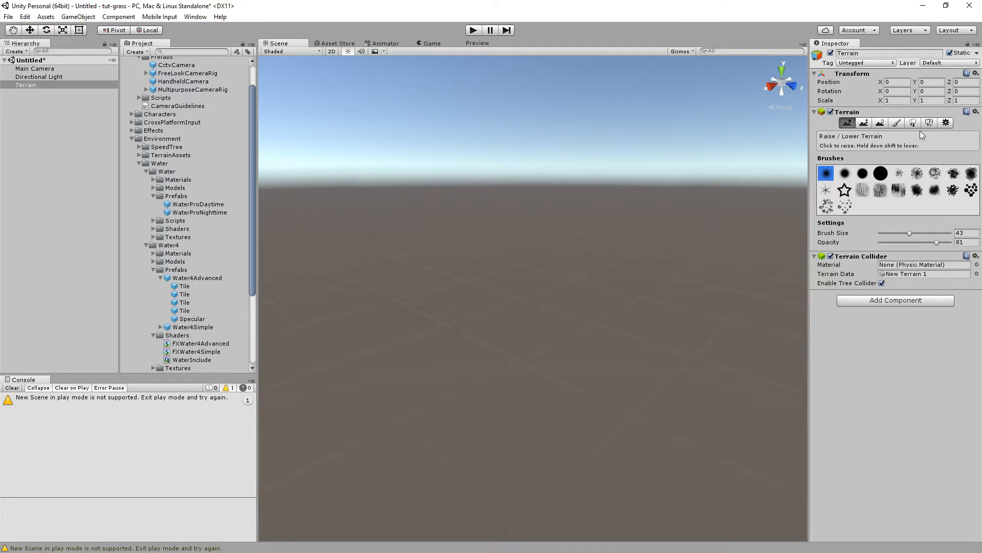
pyautogui.click(946, 123)
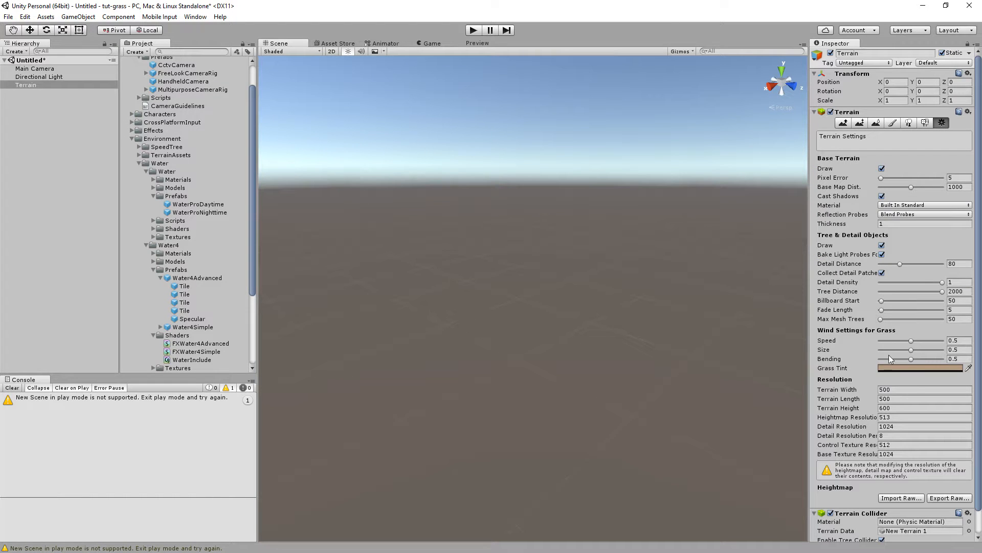
pyautogui.click(895, 391)
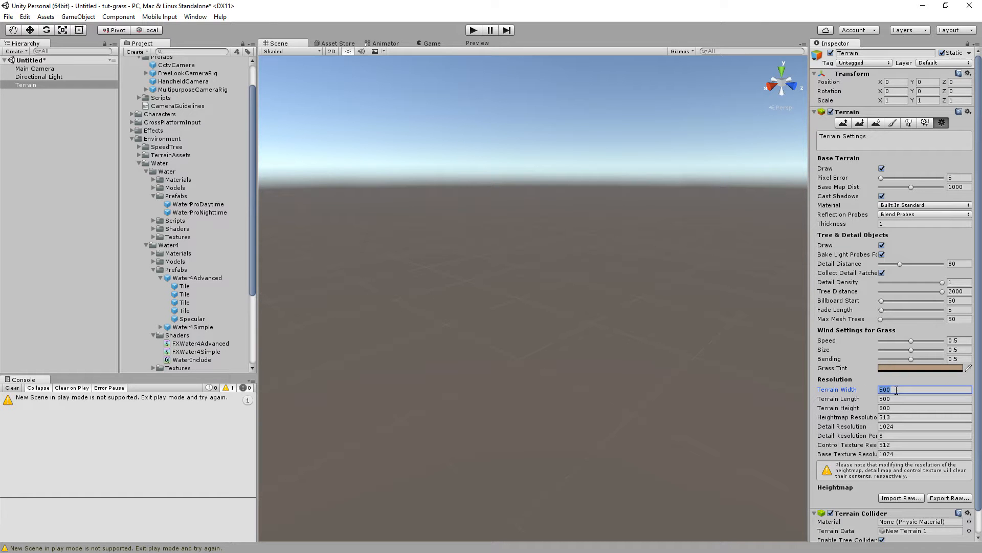
pyautogui.write('200')
pyautogui.press('Tab')
pyautogui.write('200')
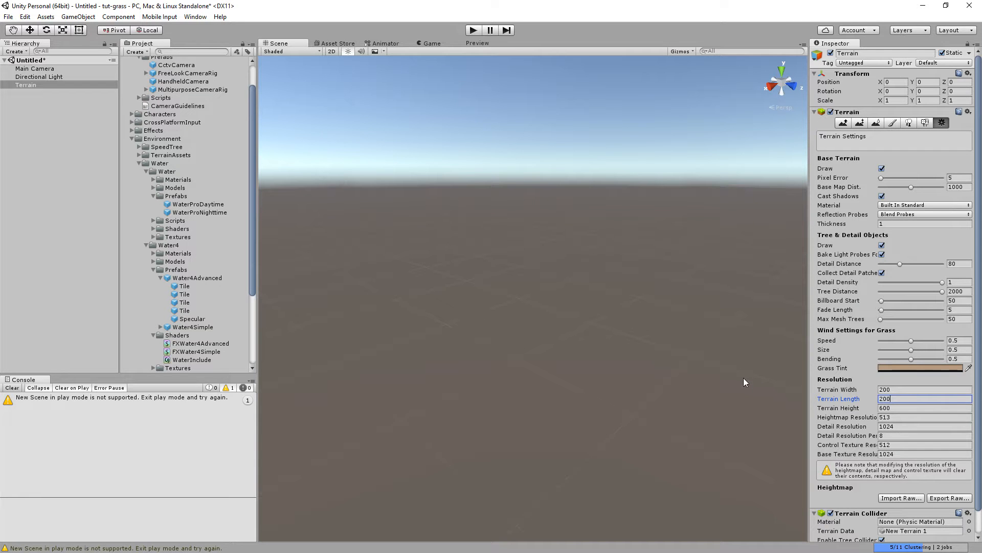
# Set the terrain's position to X -100 and Z -100 so it is centred on the origin.
pyautogui.click(891, 82)
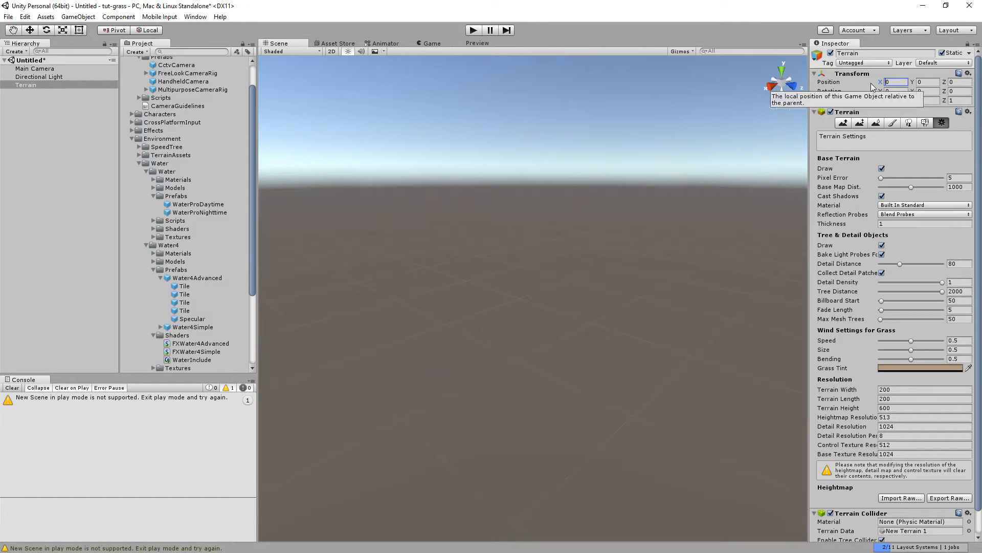
pyautogui.write('-1000')
pyautogui.press('BackSpace')
pyautogui.press('Tab')
pyautogui.press('Tab')
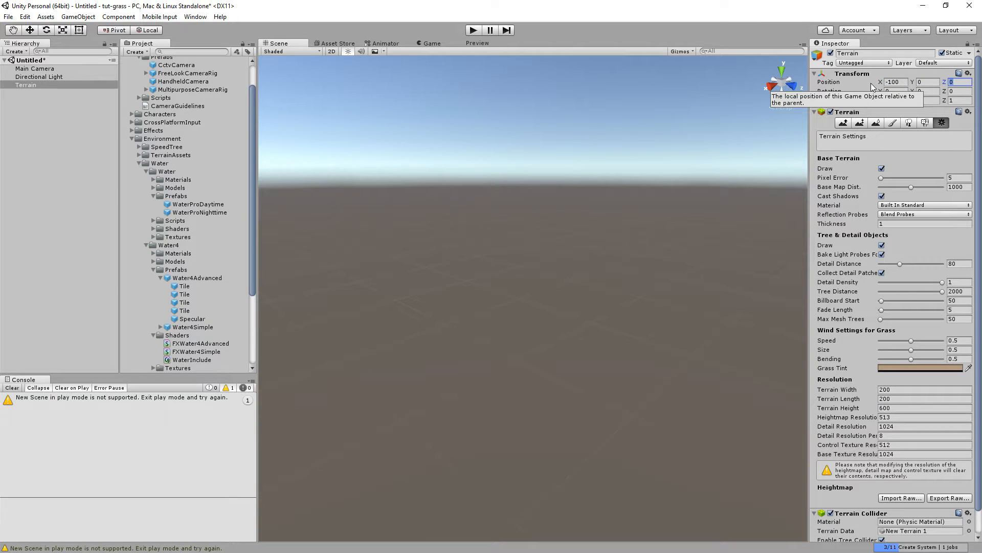
pyautogui.write('-100')
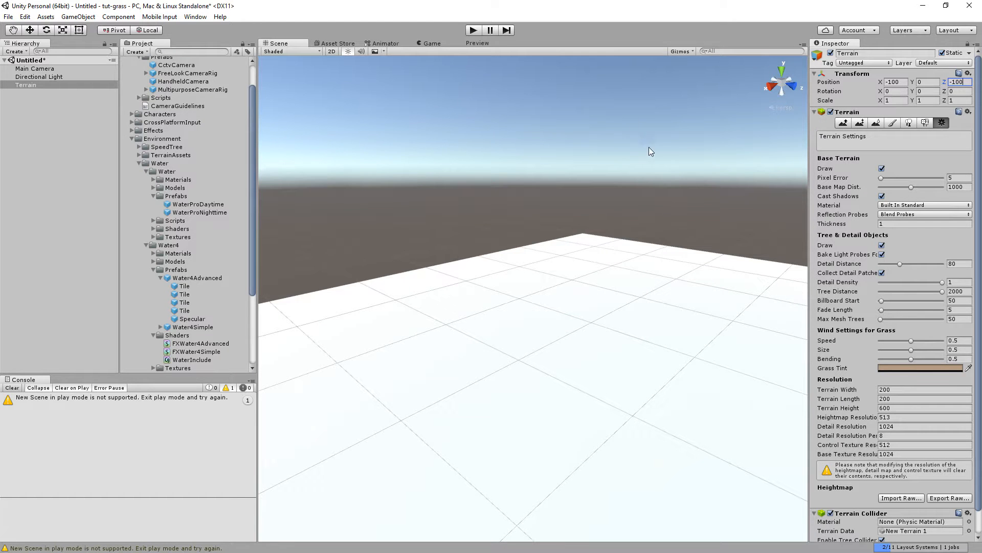
# Add a paint texture to the terrain using SandAlbedo as albedo and MudRockyNormals as the normal map.
pyautogui.moveTo(643, 158); pyautogui.dragTo(767, 225, button='right')
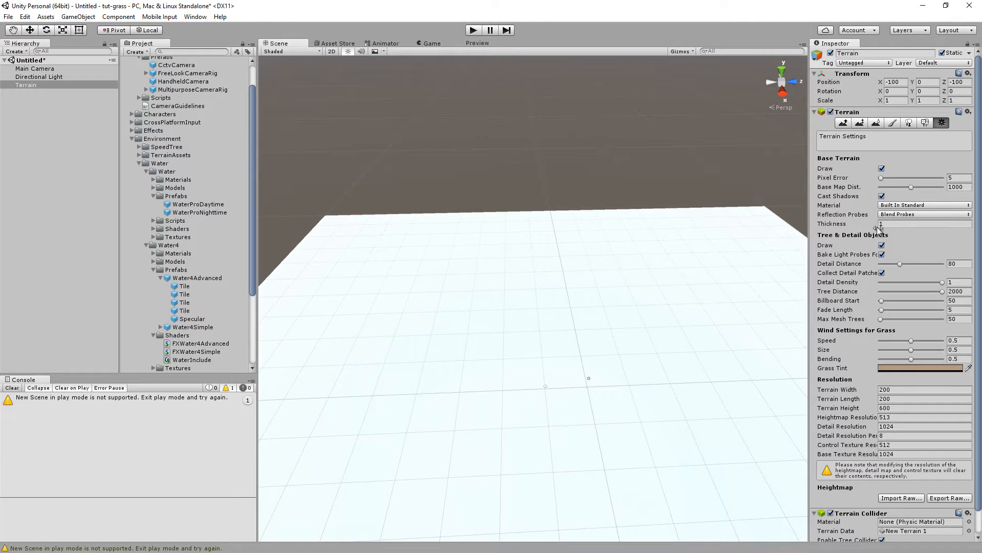
pyautogui.click(892, 124)
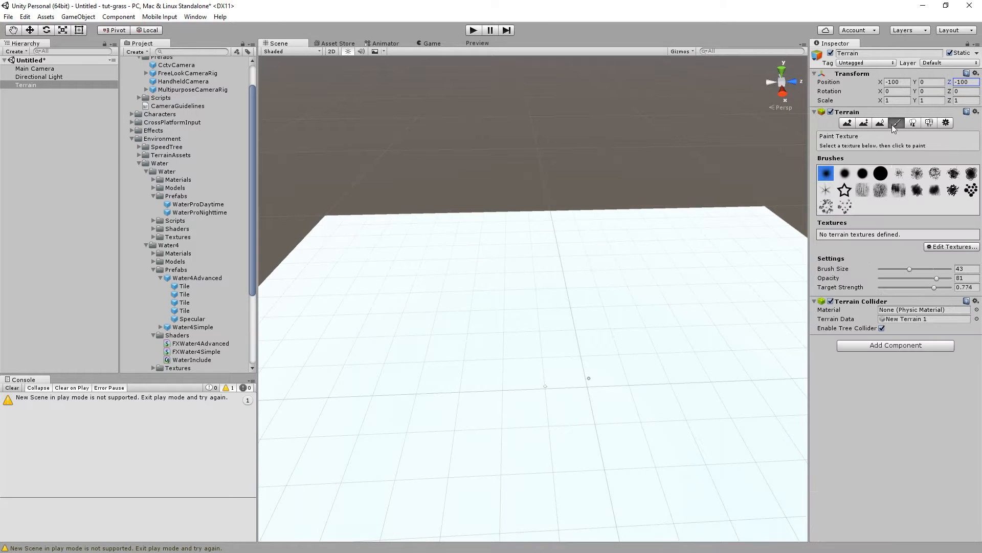
pyautogui.click(935, 248)
pyautogui.click(927, 250)
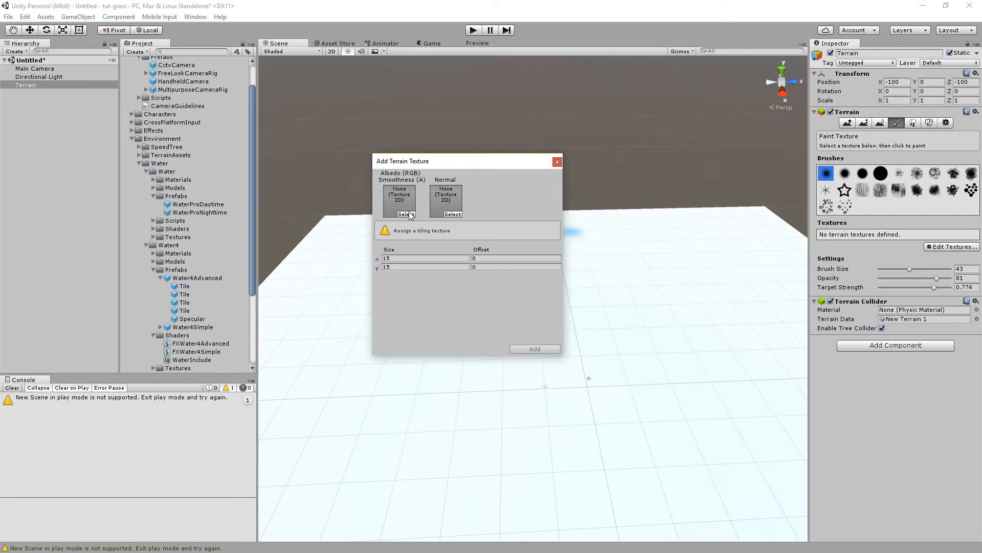
pyautogui.click(139, 164)
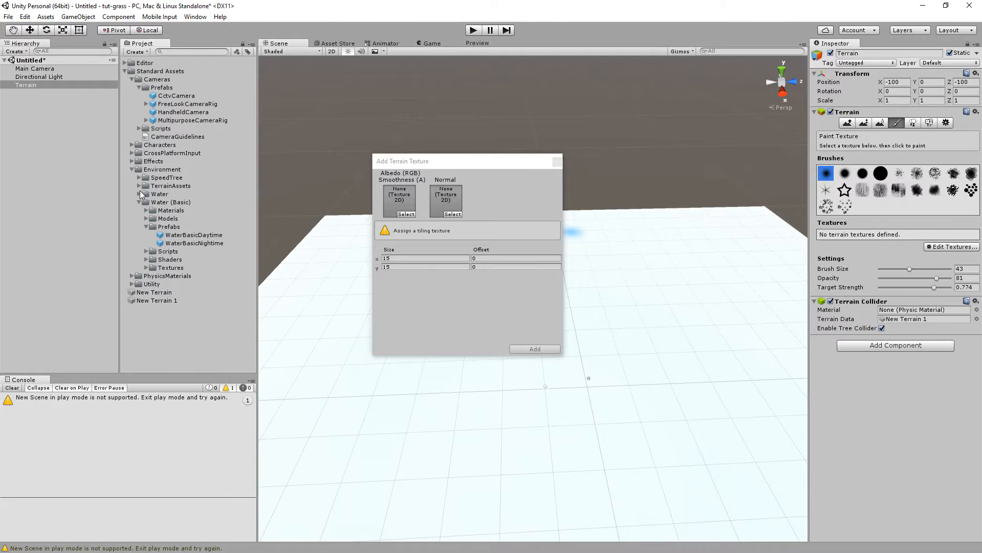
pyautogui.click(138, 185)
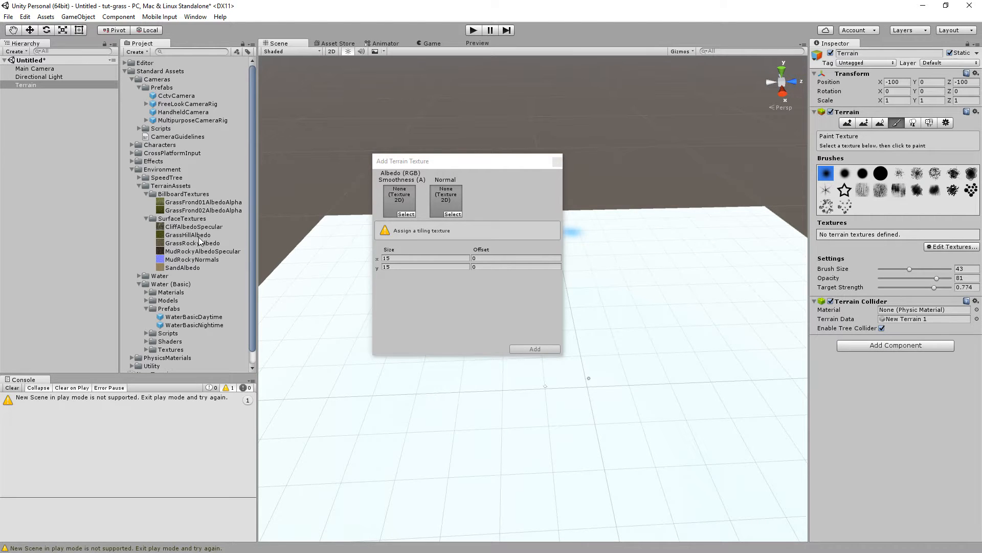
pyautogui.moveTo(184, 267); pyautogui.dragTo(403, 204)
pyautogui.moveTo(181, 259); pyautogui.dragTo(447, 202)
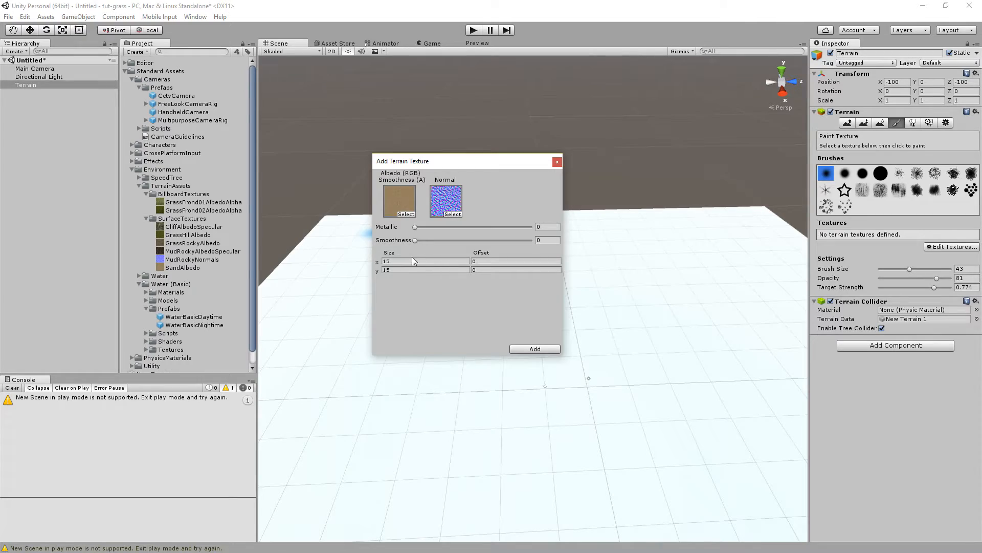
pyautogui.click(539, 351)
# Edit the terrain texture to set its tiling size to 10 by 10.
pyautogui.keyDown('alt'); pyautogui.moveTo(548, 313); pyautogui.dragTo(520, 320); pyautogui.keyUp('alt')
pyautogui.scroll(-3, 521, 327)
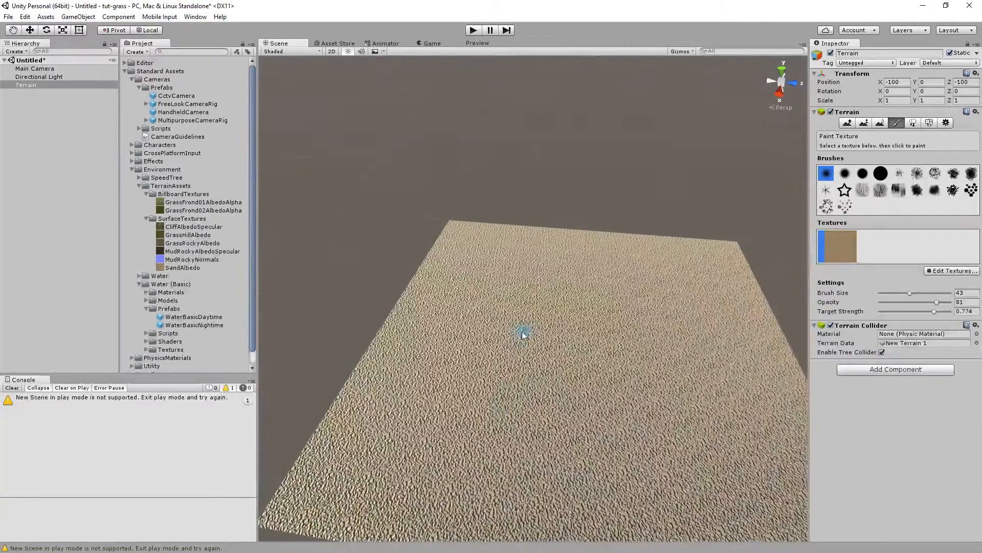
pyautogui.moveTo(538, 330); pyautogui.dragTo(600, 324, button='right')
pyautogui.scroll(-1, 600, 324)
pyautogui.scroll(1, 568, 337)
pyautogui.scroll(8, 568, 337)
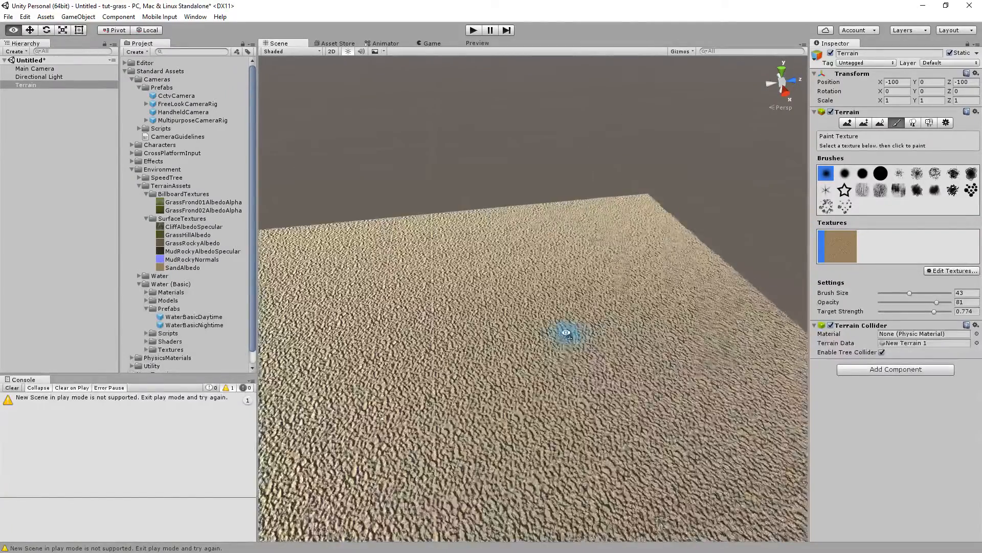
pyautogui.click(936, 272)
pyautogui.click(928, 284)
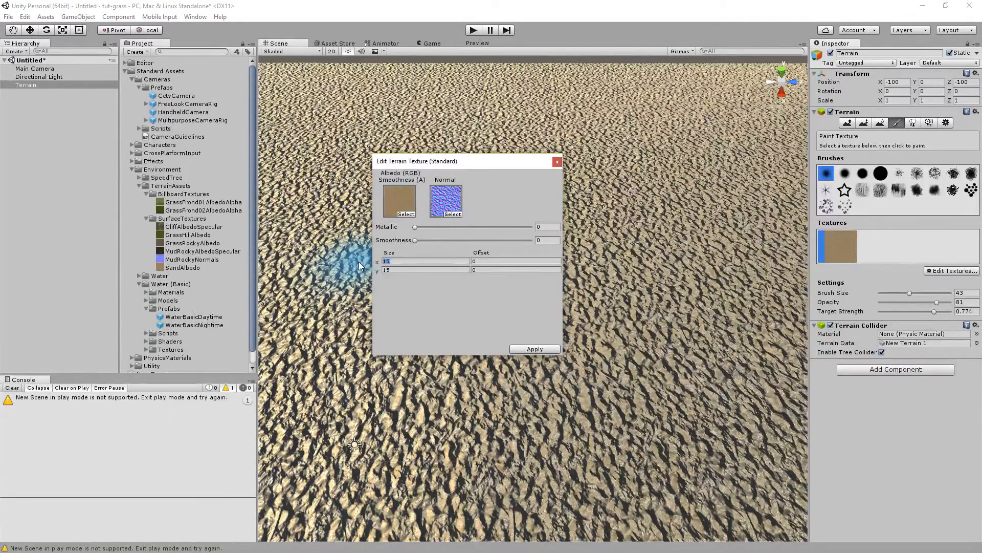
pyautogui.write('10')
pyautogui.press('Tab')
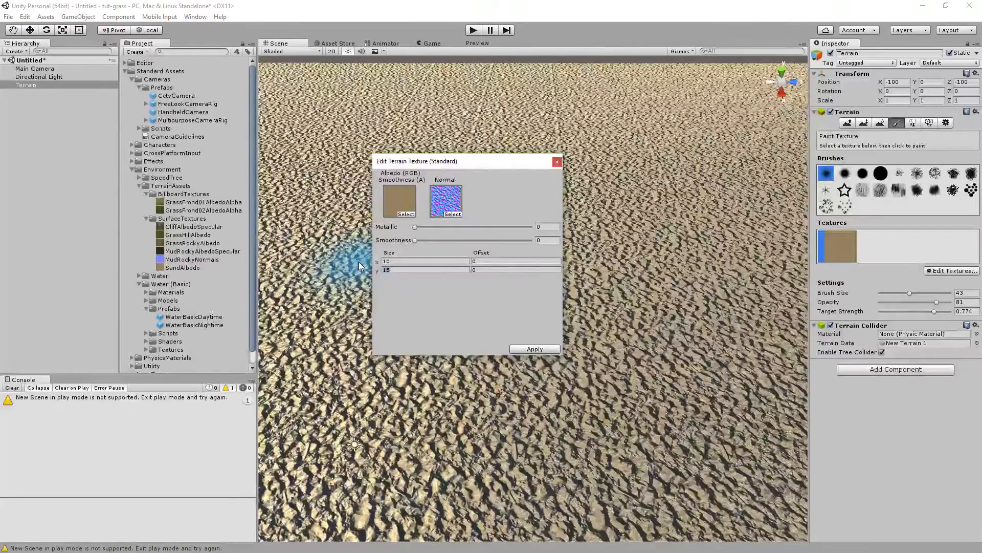
pyautogui.write('10')
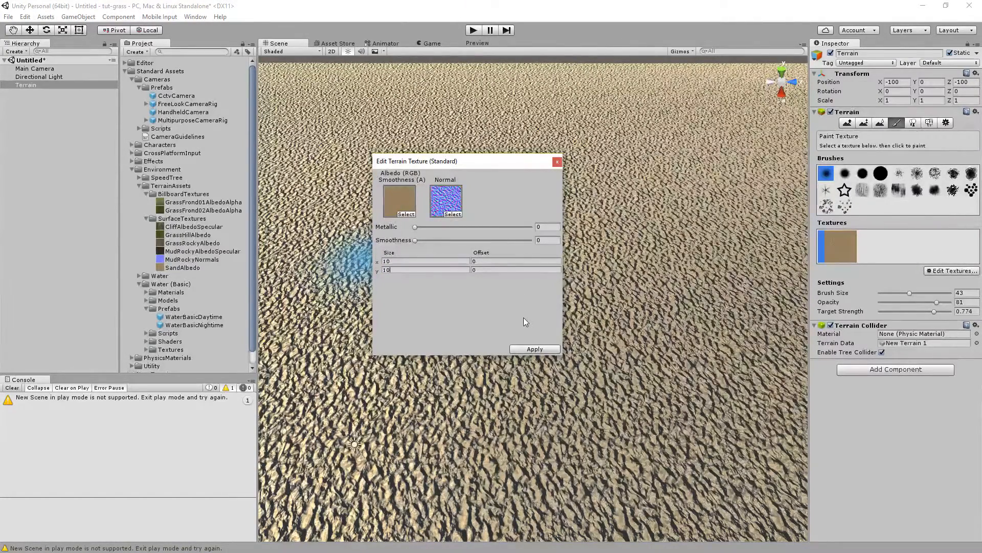
pyautogui.click(534, 348)
# Replace the terrain texture's normal map with the SmallWaves texture.
pyautogui.keyDown('alt'); pyautogui.moveTo(504, 333); pyautogui.dragTo(578, 270); pyautogui.keyUp('alt')
pyautogui.moveTo(578, 270); pyautogui.dragTo(550, 292, button='right')
pyautogui.scroll(10, 551, 291)
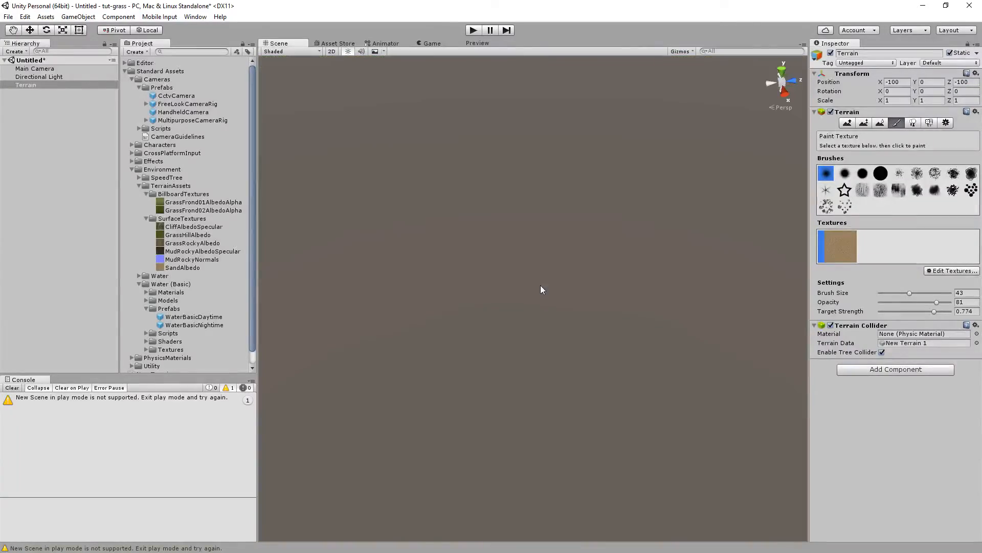
pyautogui.scroll(-8, 540, 285)
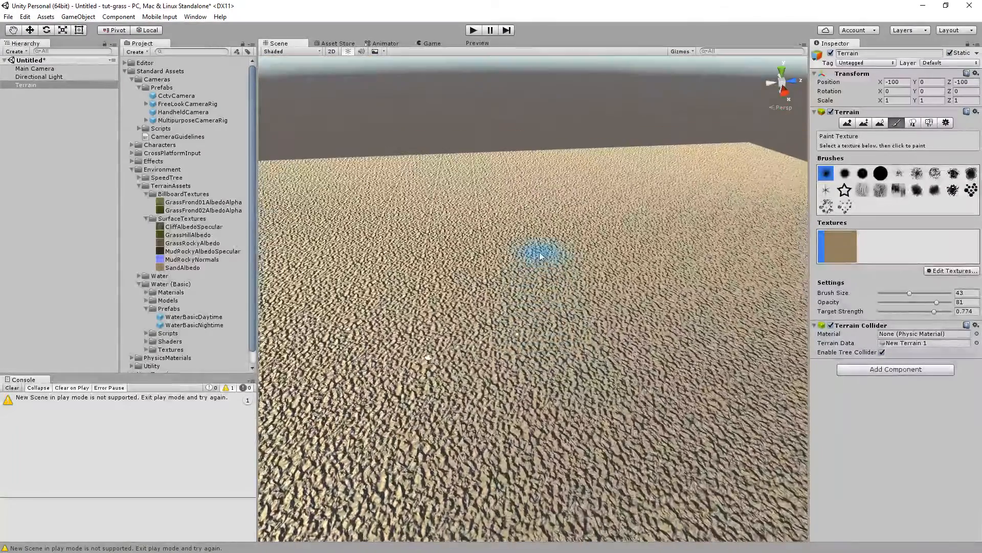
pyautogui.click(932, 271)
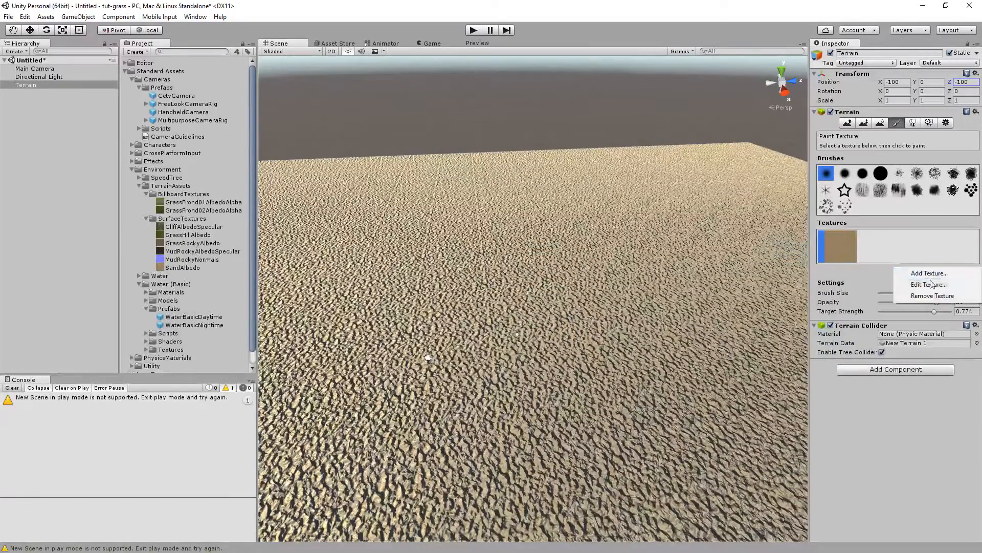
pyautogui.click(930, 285)
pyautogui.click(457, 217)
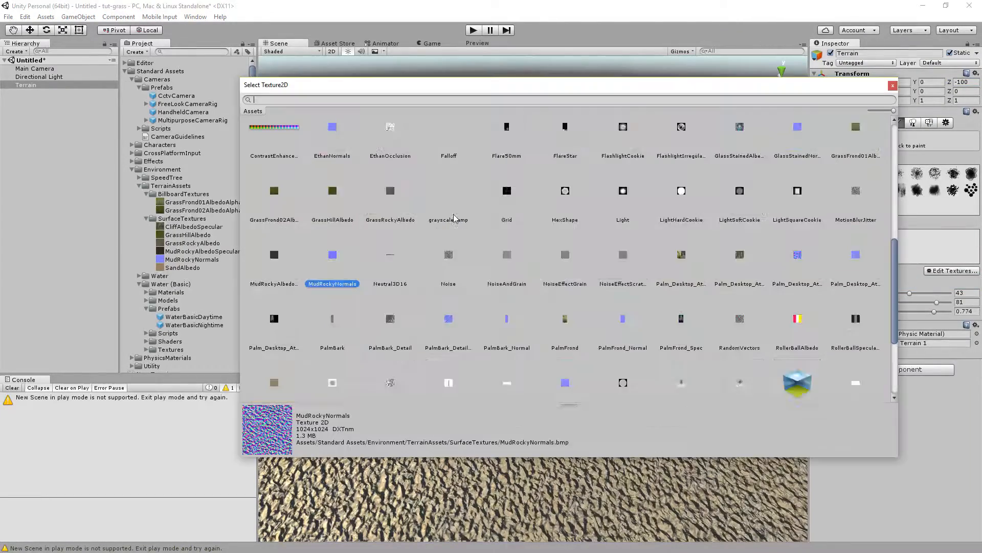
pyautogui.scroll(1, 647, 228)
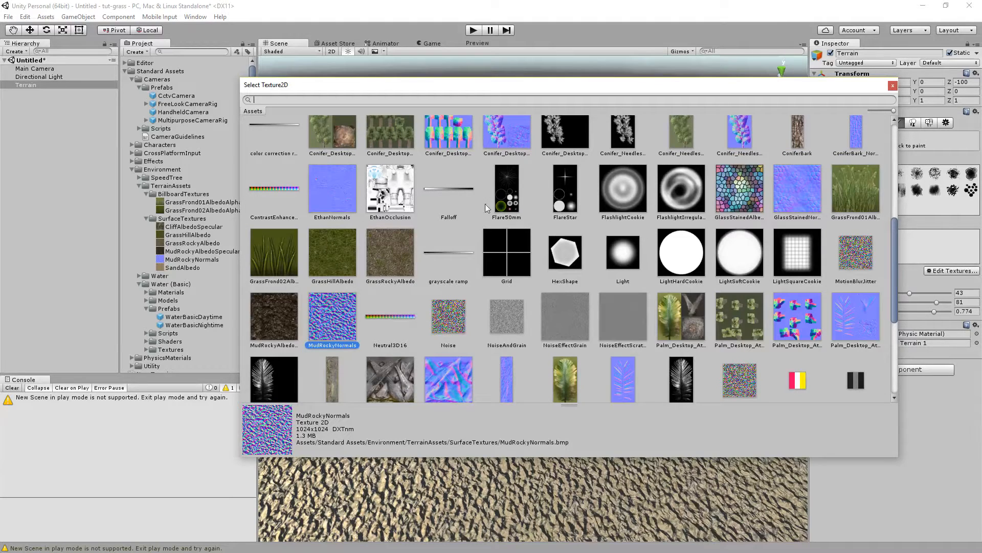
pyautogui.scroll(-1, 492, 271)
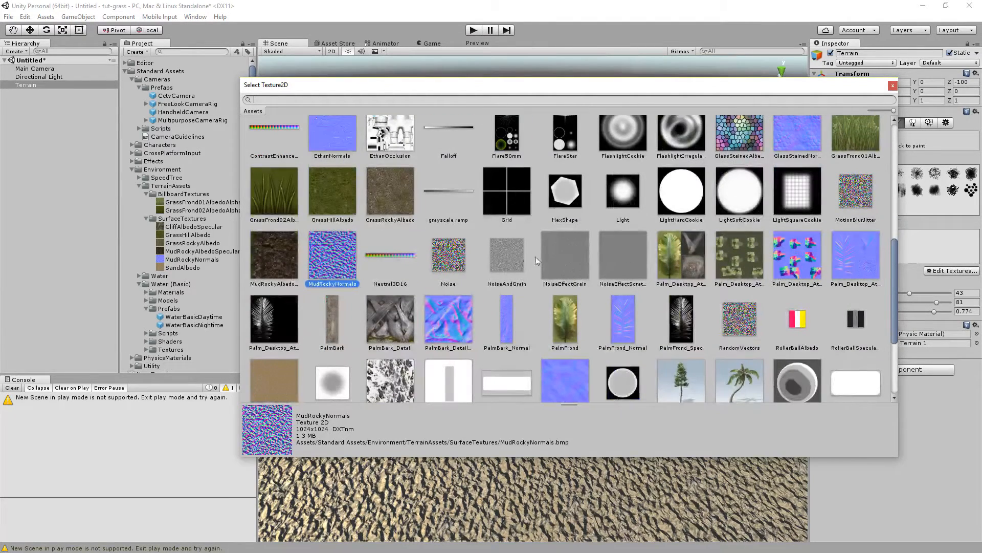
pyautogui.scroll(-2, 626, 265)
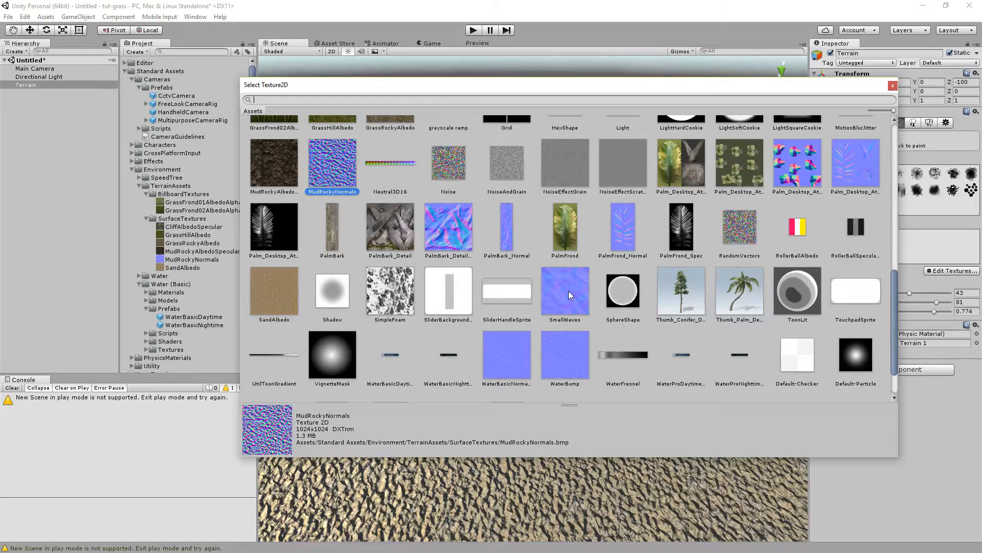
pyautogui.doubleClick(545, 303)
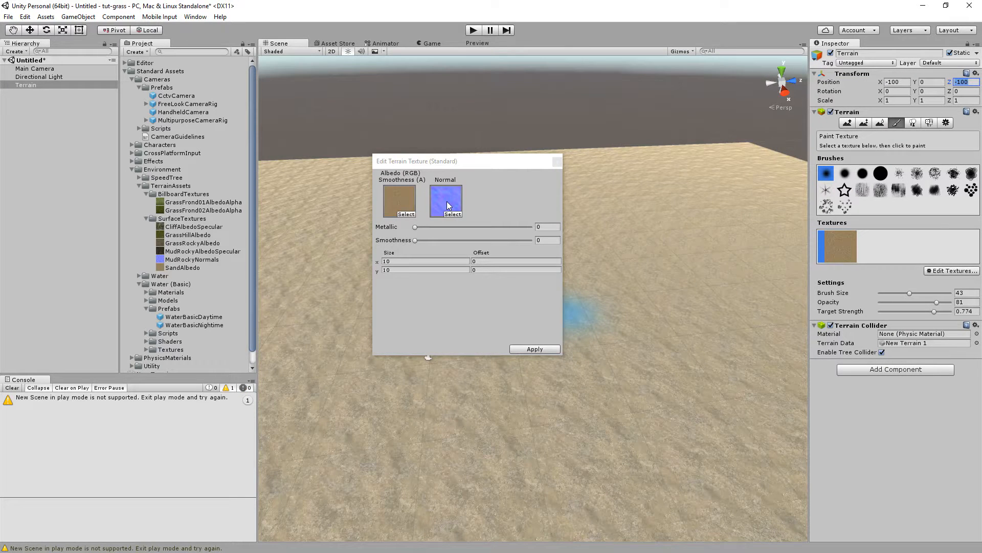
pyautogui.click(533, 350)
# Raise a hill near the middle of the terrain with the Raise / Lower Terrain tool.
pyautogui.moveTo(581, 280); pyautogui.dragTo(548, 277, button='right')
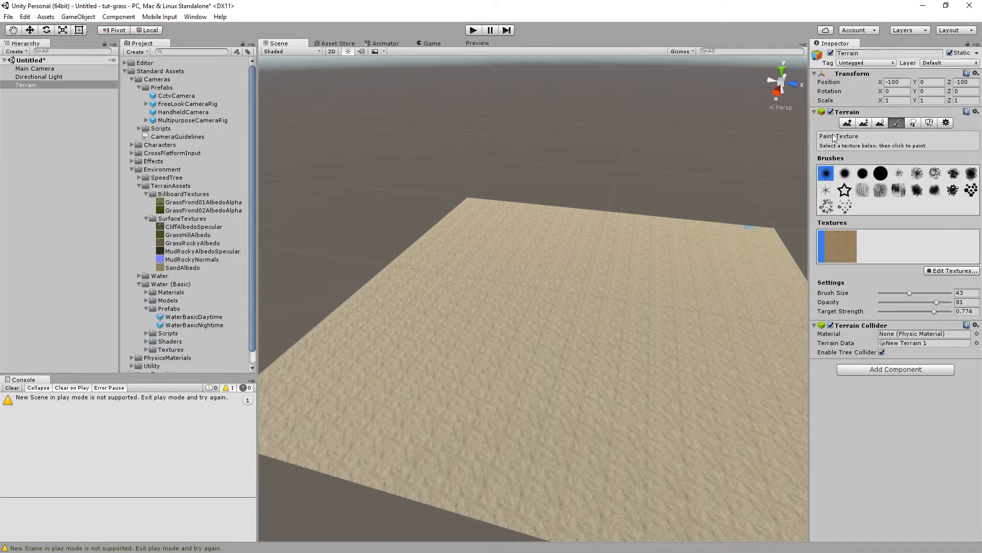
pyautogui.click(848, 123)
pyautogui.moveTo(570, 272); pyautogui.dragTo(587, 276, button='right')
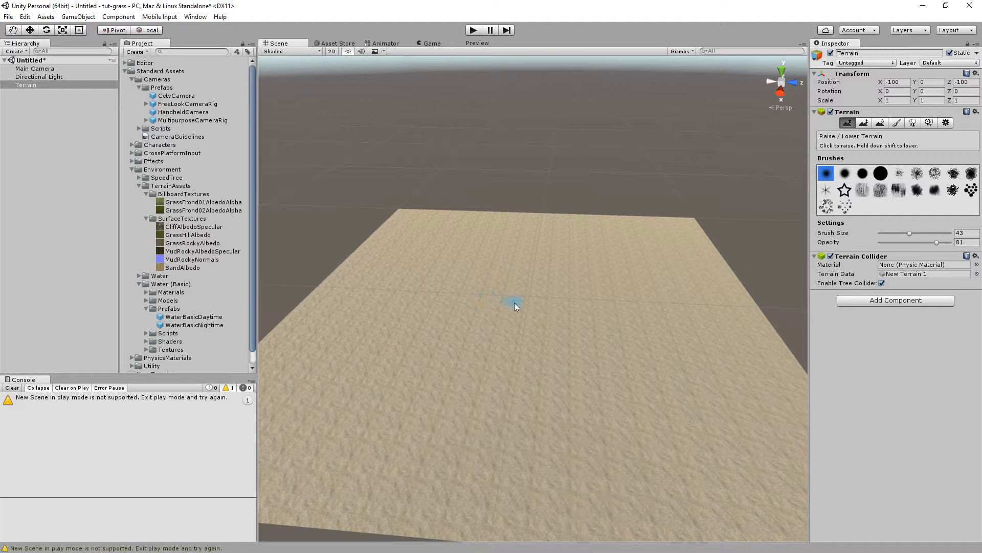
pyautogui.click(494, 303)
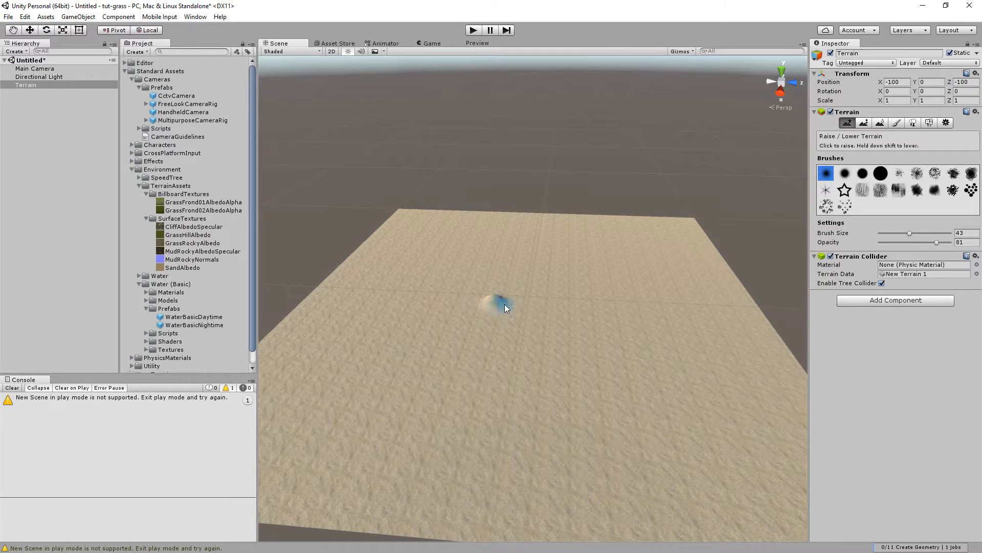
pyautogui.scroll(10, 531, 273)
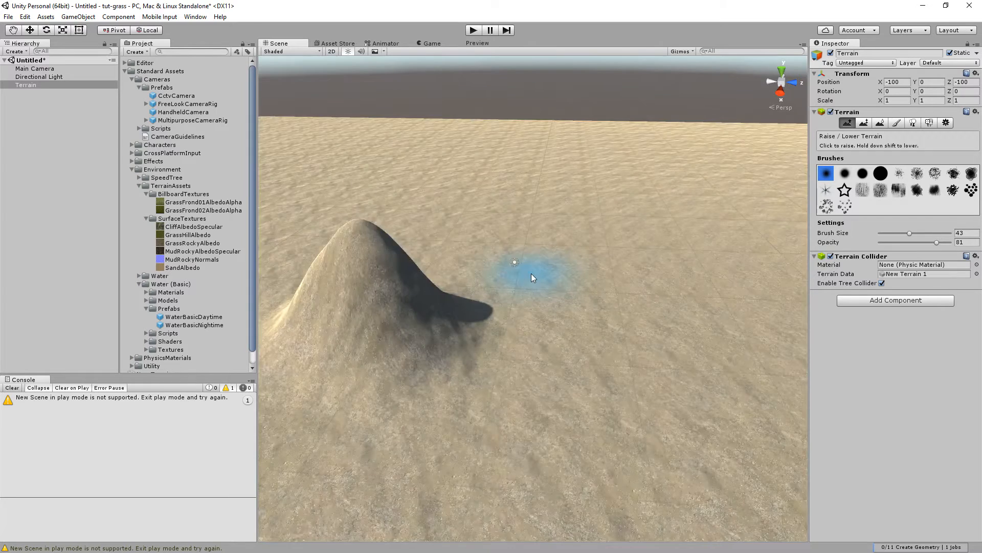
pyautogui.scroll(-4, 531, 273)
pyautogui.moveTo(474, 275); pyautogui.dragTo(401, 275, button='right')
pyautogui.scroll(-4, 401, 275)
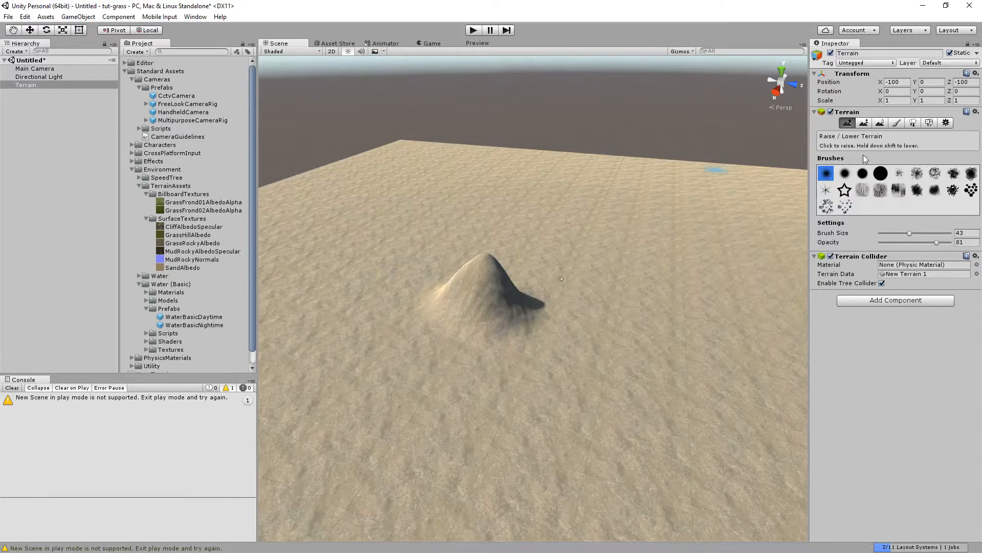
# Paint a flat-topped plateau across the middle of the terrain with the Paint Height tool.
pyautogui.click(864, 123)
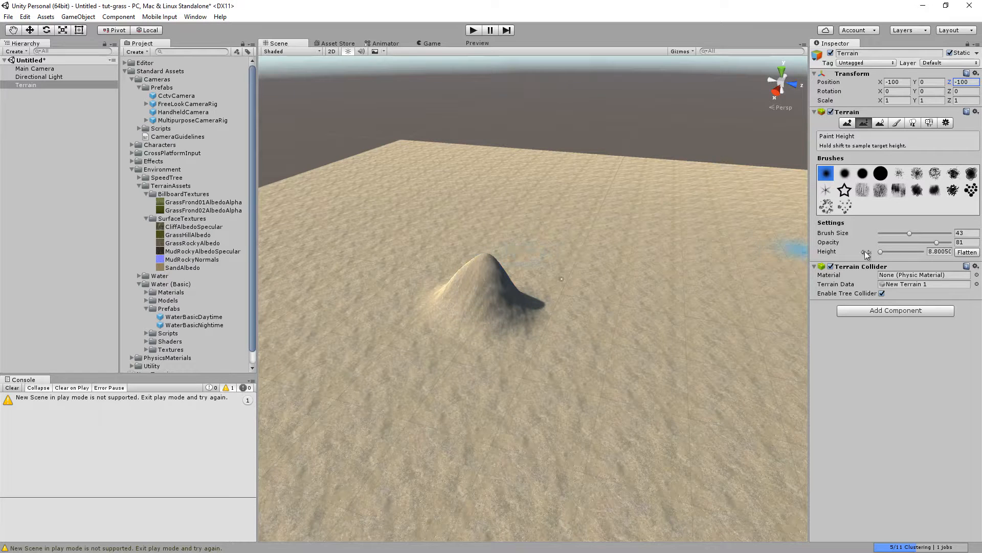
pyautogui.click(895, 233)
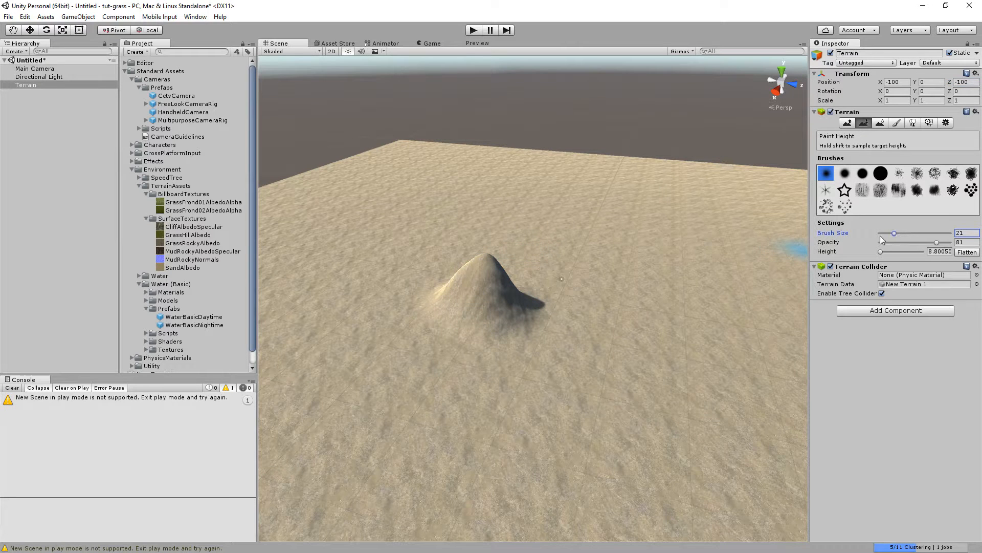
pyautogui.keyDown('shift'); pyautogui.click(485, 254); pyautogui.keyUp('shift')
pyautogui.moveTo(485, 254)
pyautogui.mouseDown()
pyautogui.moveTo(573, 262)
pyautogui.moveTo(521, 266)
pyautogui.moveTo(574, 282)
pyautogui.moveTo(499, 290)
pyautogui.moveTo(543, 301)
pyautogui.moveTo(391, 322)
pyautogui.moveTo(467, 291)
pyautogui.moveTo(493, 330)
pyautogui.moveTo(591, 296)
pyautogui.moveTo(638, 300)
pyautogui.moveTo(564, 341)
pyautogui.moveTo(641, 348)
pyautogui.moveTo(711, 307)
pyautogui.mouseUp()
# Set the brush size to 77 and extend the plateau into a winding raised shape across the terrain.
pyautogui.click(932, 232)
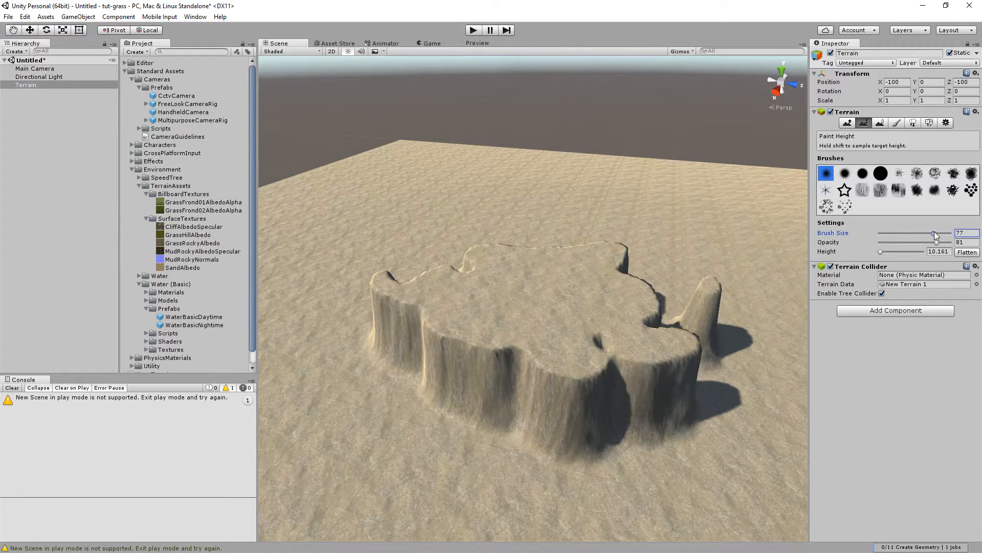
pyautogui.scroll(-5, 642, 220)
pyautogui.moveTo(563, 277)
pyautogui.mouseDown()
pyautogui.moveTo(622, 291)
pyautogui.moveTo(583, 333)
pyautogui.moveTo(496, 307)
pyautogui.moveTo(562, 278)
pyautogui.mouseUp()
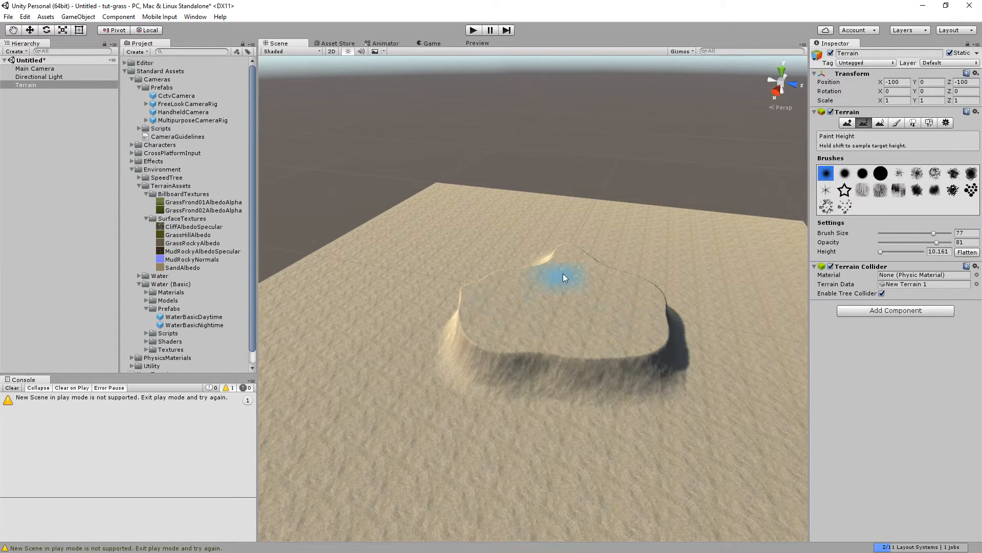
pyautogui.moveTo(492, 289)
pyautogui.mouseDown()
pyautogui.moveTo(488, 330)
pyautogui.moveTo(578, 349)
pyautogui.moveTo(653, 319)
pyautogui.moveTo(695, 317)
pyautogui.moveTo(691, 354)
pyautogui.moveTo(586, 354)
pyautogui.mouseUp()
pyautogui.scroll(-5, 655, 344)
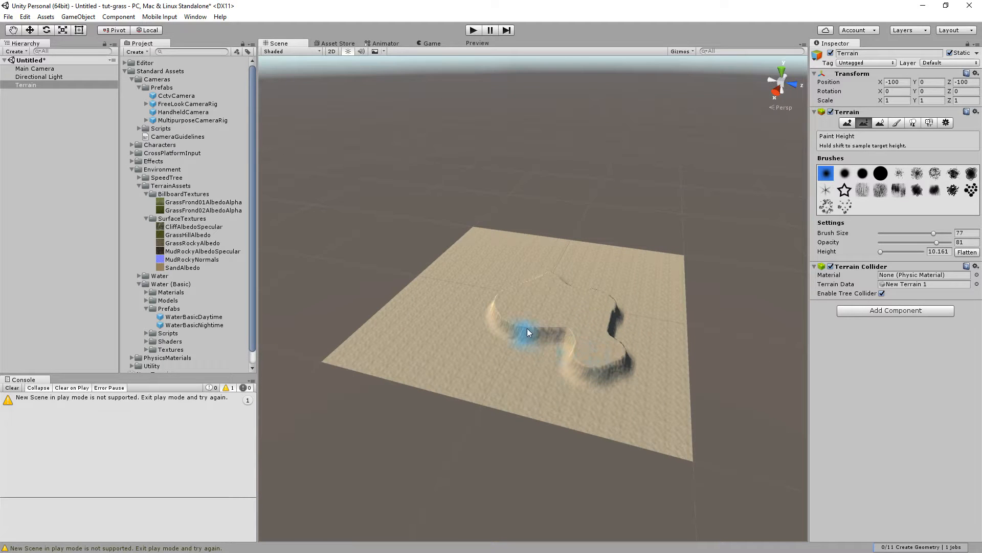
pyautogui.moveTo(589, 296)
pyautogui.mouseDown()
pyautogui.moveTo(555, 273)
pyautogui.moveTo(521, 276)
pyautogui.mouseUp()
pyautogui.scroll(3, 563, 259)
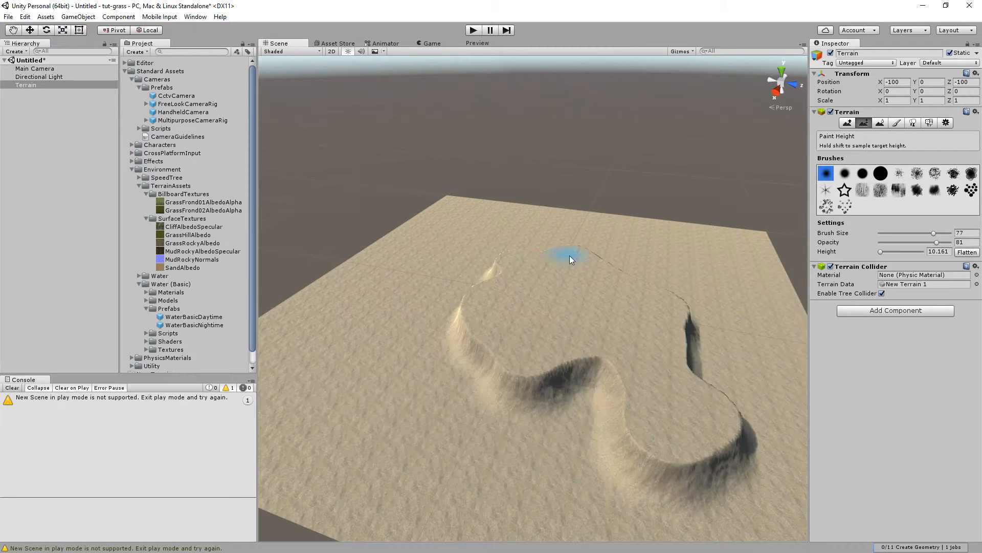
pyautogui.moveTo(506, 256); pyautogui.dragTo(502, 259)
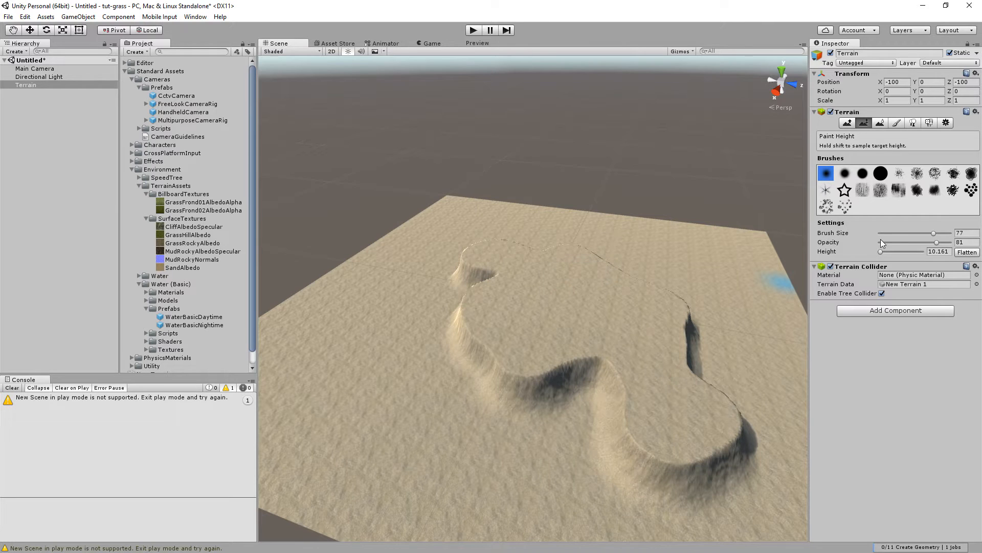
# Raise jagged rocky peaks along the plateau edge with a noisy brush, then undo the last heightmap edit.
pyautogui.click(954, 173)
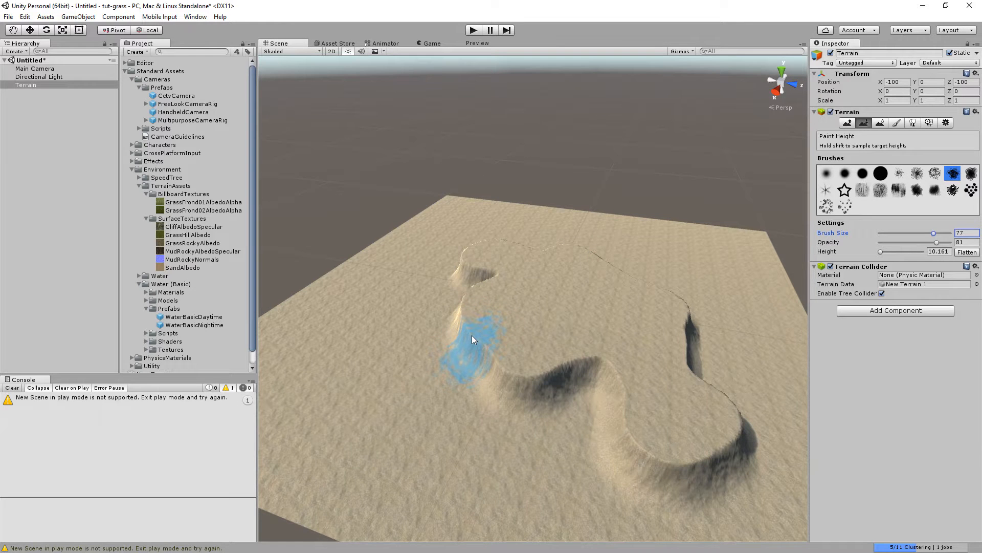
pyautogui.keyDown('shift'); pyautogui.moveTo(471, 335); pyautogui.dragTo(500, 373); pyautogui.keyUp('shift')
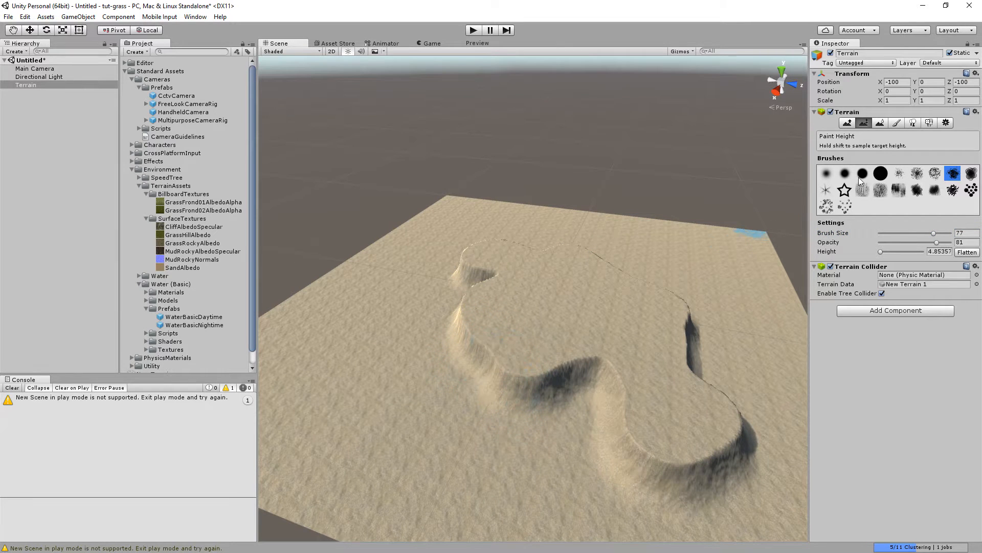
pyautogui.click(848, 122)
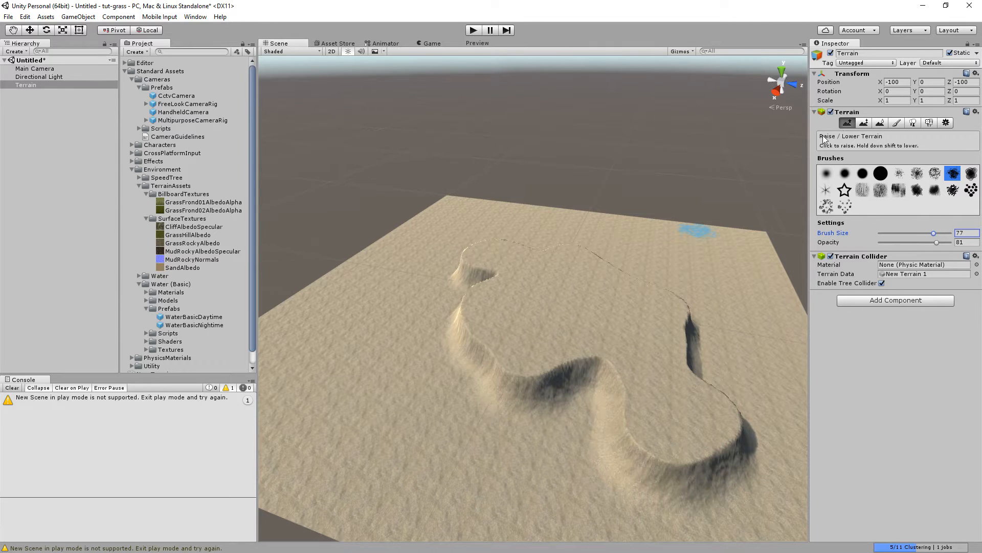
pyautogui.moveTo(466, 329)
pyautogui.mouseDown()
pyautogui.moveTo(484, 363)
pyautogui.moveTo(556, 395)
pyautogui.mouseUp()
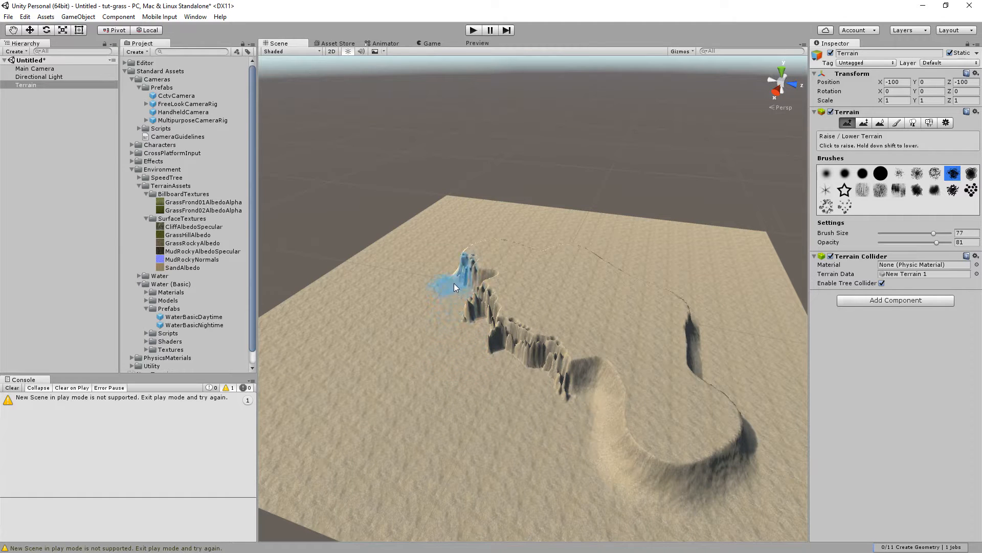
pyautogui.moveTo(575, 417)
pyautogui.mouseDown()
pyautogui.moveTo(570, 404)
pyautogui.moveTo(592, 435)
pyautogui.mouseUp()
pyautogui.moveTo(644, 378)
pyautogui.mouseDown()
pyautogui.moveTo(597, 396)
pyautogui.moveTo(526, 395)
pyautogui.moveTo(567, 372)
pyautogui.moveTo(578, 380)
pyautogui.mouseUp()
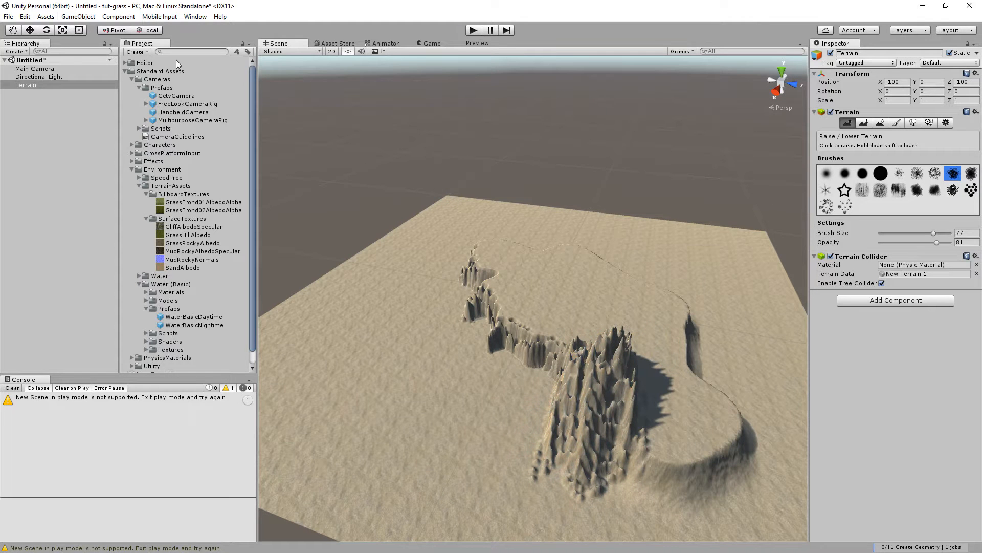
pyautogui.click(25, 17)
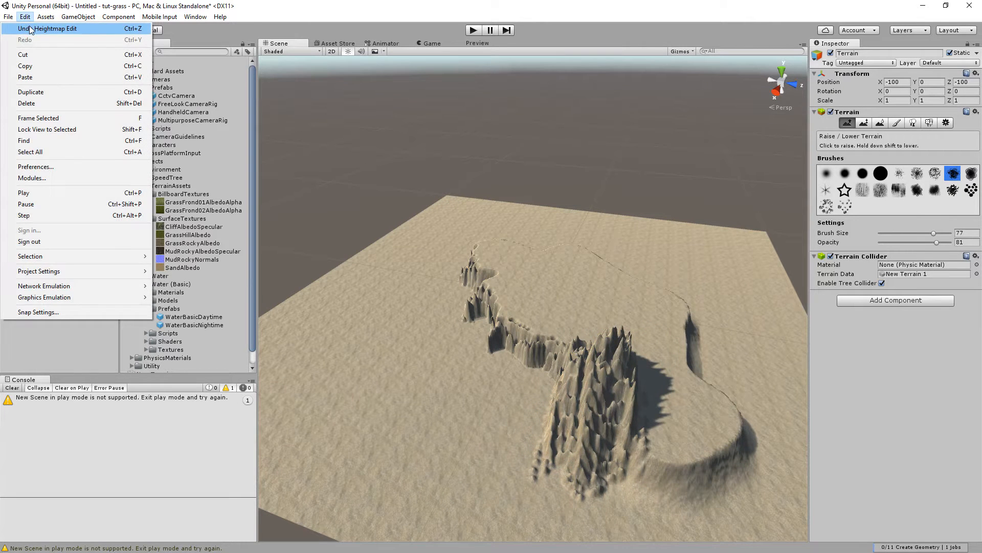
pyautogui.click(31, 29)
# Set the brush size to 49 and opacity to 19, and raise rocky mountains along the plateau's ridge.
pyautogui.moveTo(932, 234); pyautogui.dragTo(908, 243)
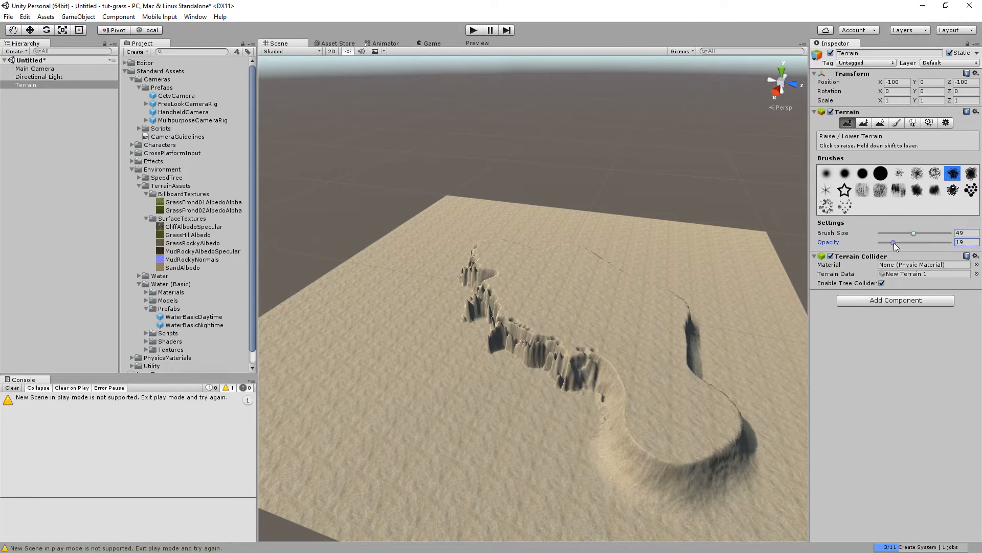
pyautogui.moveTo(593, 360)
pyautogui.mouseDown()
pyautogui.moveTo(491, 351)
pyautogui.moveTo(453, 271)
pyautogui.moveTo(468, 304)
pyautogui.moveTo(472, 284)
pyautogui.moveTo(467, 306)
pyautogui.moveTo(465, 285)
pyautogui.moveTo(482, 320)
pyautogui.moveTo(537, 335)
pyautogui.moveTo(476, 285)
pyautogui.moveTo(498, 268)
pyautogui.moveTo(497, 311)
pyautogui.mouseUp()
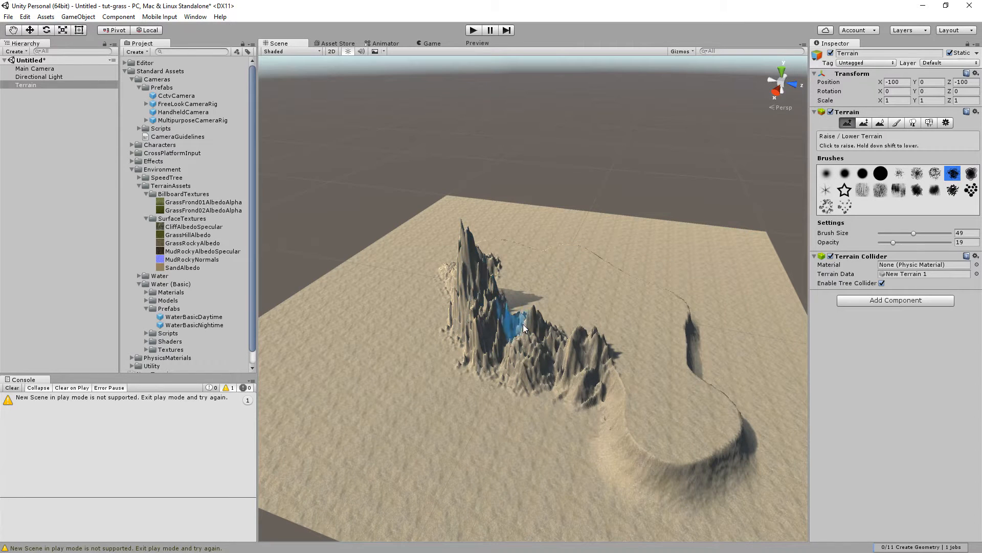
# Smooth the rocky mountains with the Smooth Height tool and a soft round brush.
pyautogui.click(880, 123)
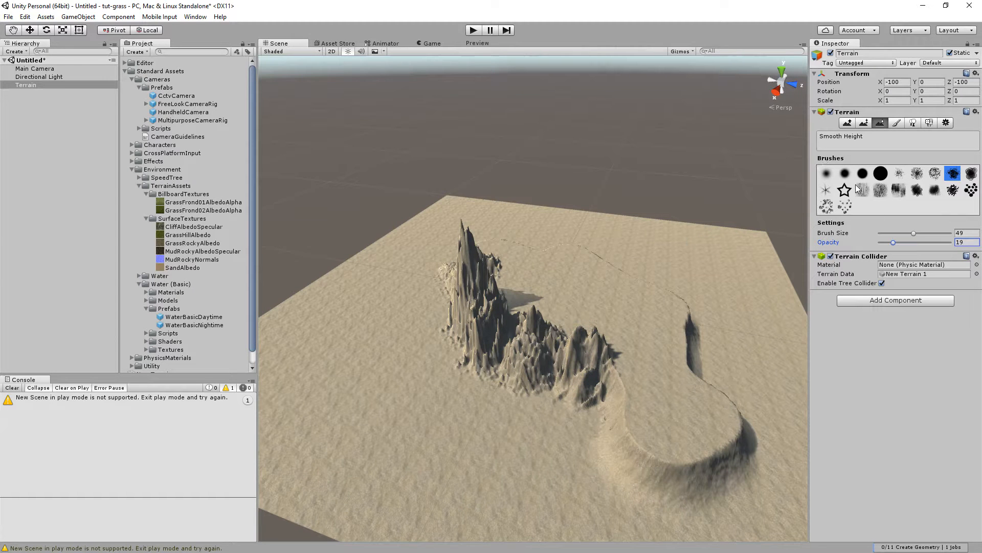
pyautogui.click(827, 173)
pyautogui.moveTo(522, 338)
pyautogui.mouseDown()
pyautogui.moveTo(516, 329)
pyautogui.moveTo(526, 355)
pyautogui.mouseUp()
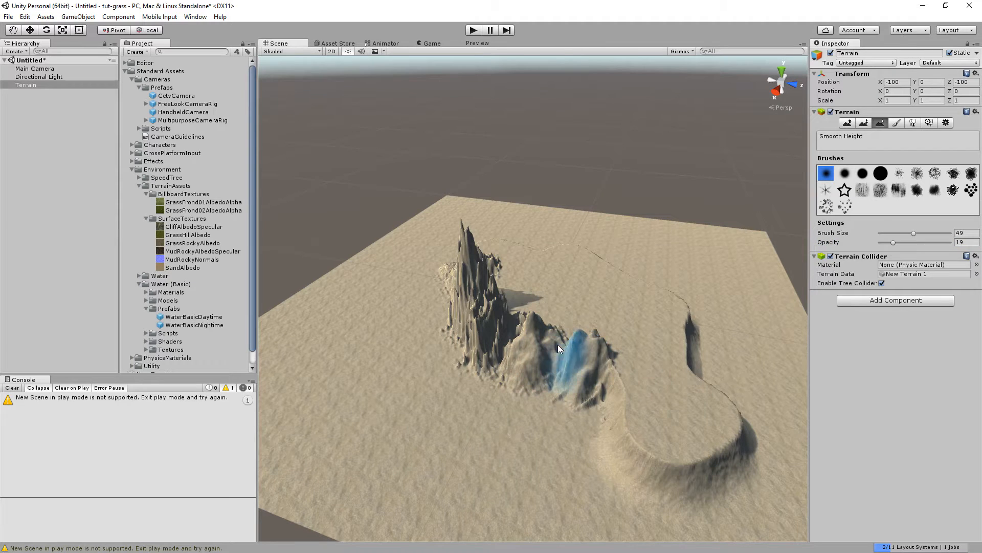
pyautogui.moveTo(596, 370)
pyautogui.mouseDown()
pyautogui.moveTo(526, 351)
pyautogui.moveTo(493, 329)
pyautogui.moveTo(464, 272)
pyautogui.moveTo(487, 262)
pyautogui.moveTo(498, 270)
pyautogui.moveTo(469, 278)
pyautogui.moveTo(452, 312)
pyautogui.moveTo(475, 362)
pyautogui.moveTo(504, 330)
pyautogui.moveTo(505, 283)
pyautogui.moveTo(518, 319)
pyautogui.mouseUp()
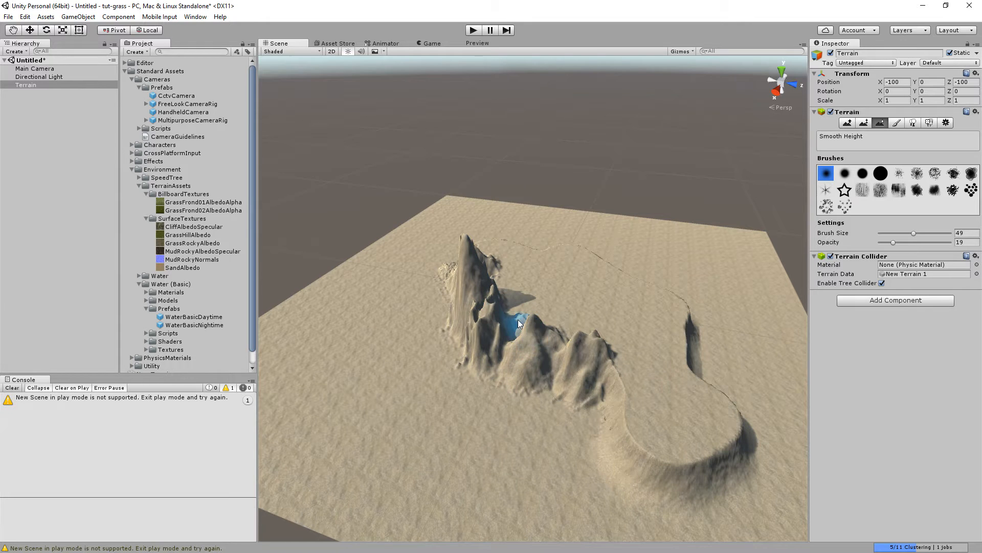
# Raise the Smooth Height opacity to 90 and smooth the peaks further.
pyautogui.keyDown('alt'); pyautogui.moveTo(556, 330); pyautogui.dragTo(389, 330); pyautogui.keyUp('alt')
pyautogui.press('w')
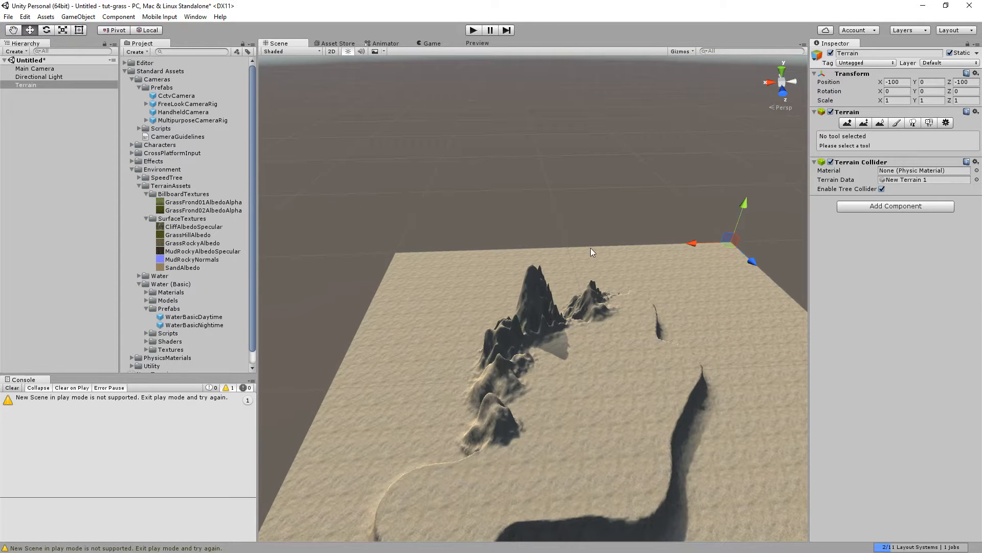
pyautogui.click(847, 123)
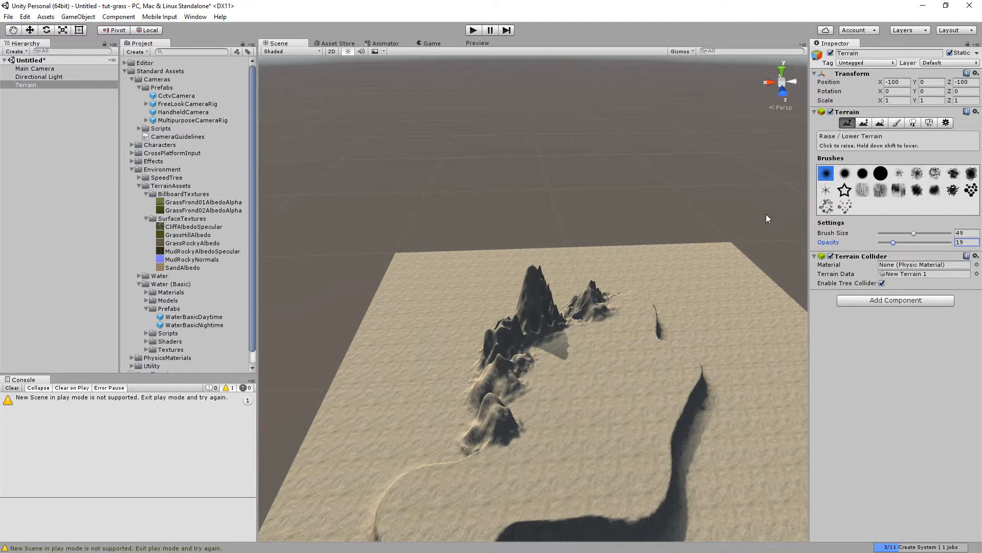
pyautogui.click(879, 124)
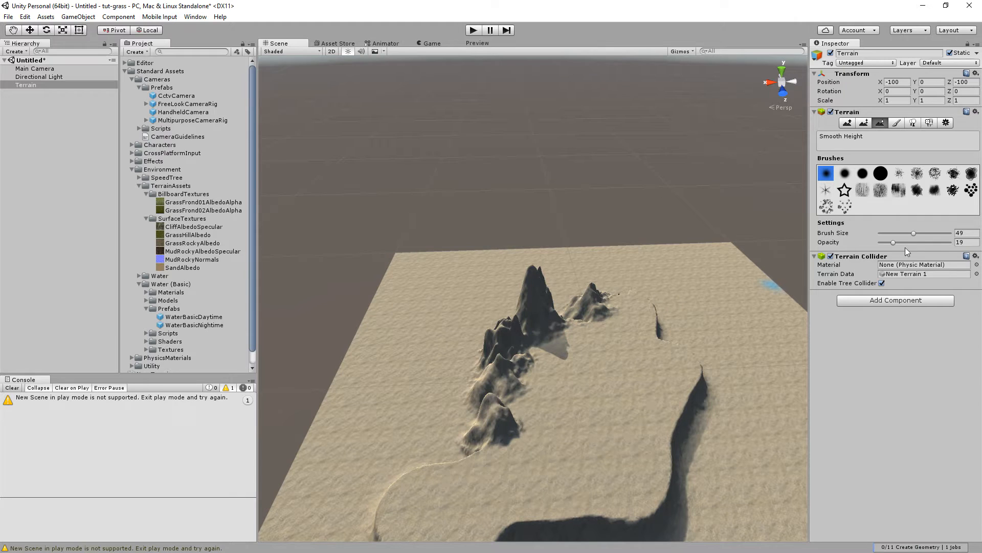
pyautogui.moveTo(894, 243); pyautogui.dragTo(944, 244)
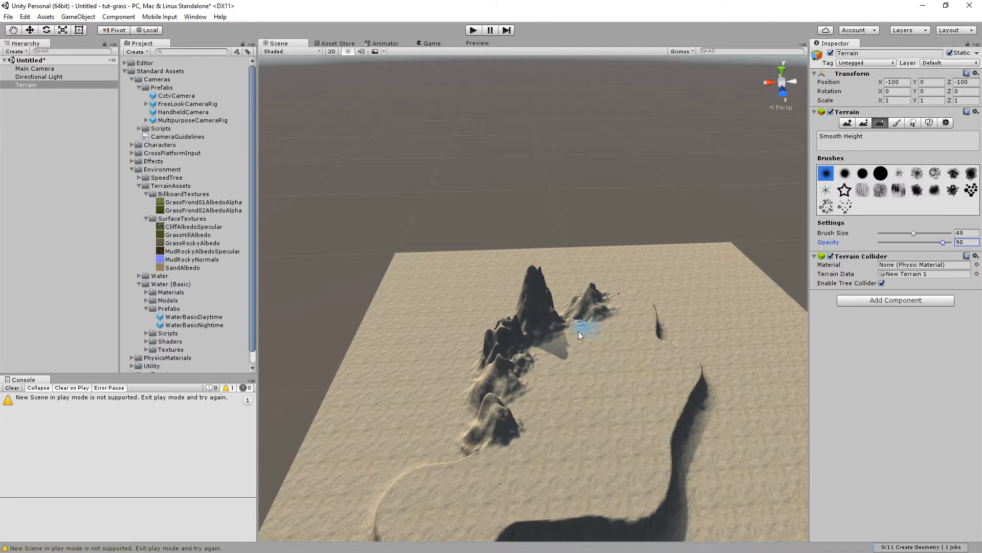
pyautogui.click(576, 315)
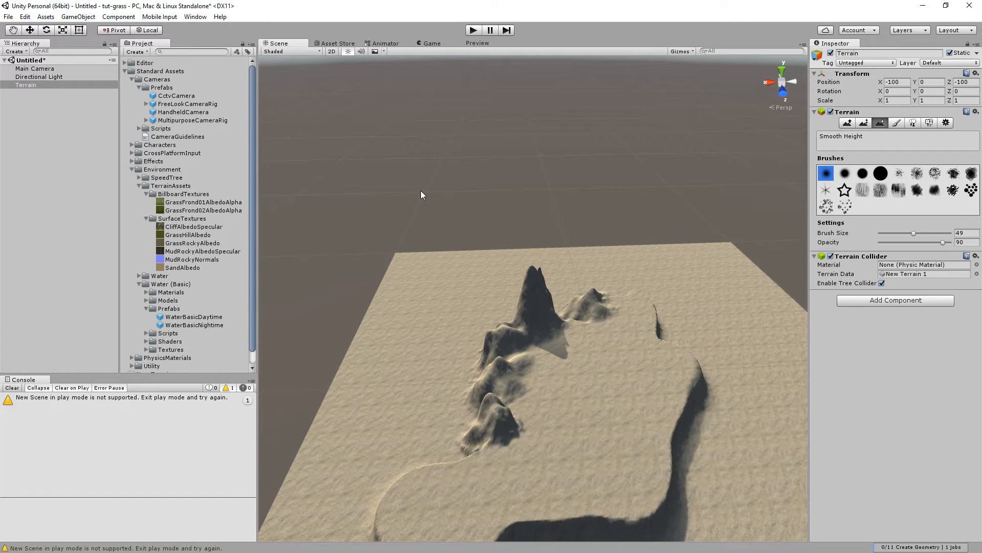
pyautogui.keyDown('alt'); pyautogui.moveTo(444, 201); pyautogui.dragTo(472, 206); pyautogui.keyUp('alt')
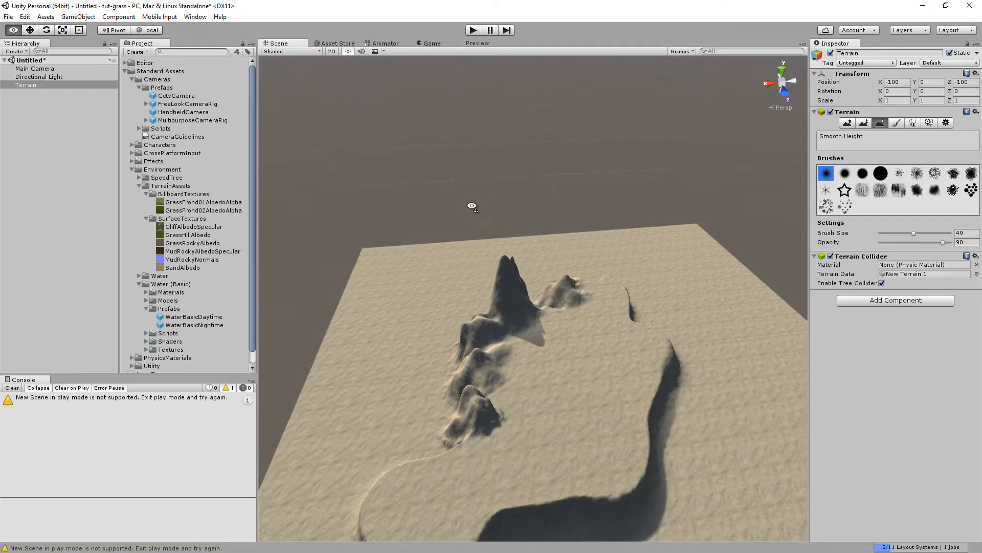
pyautogui.moveTo(472, 205); pyautogui.dragTo(471, 224, button='right')
pyautogui.moveTo(511, 191); pyautogui.dragTo(520, 204, button='right')
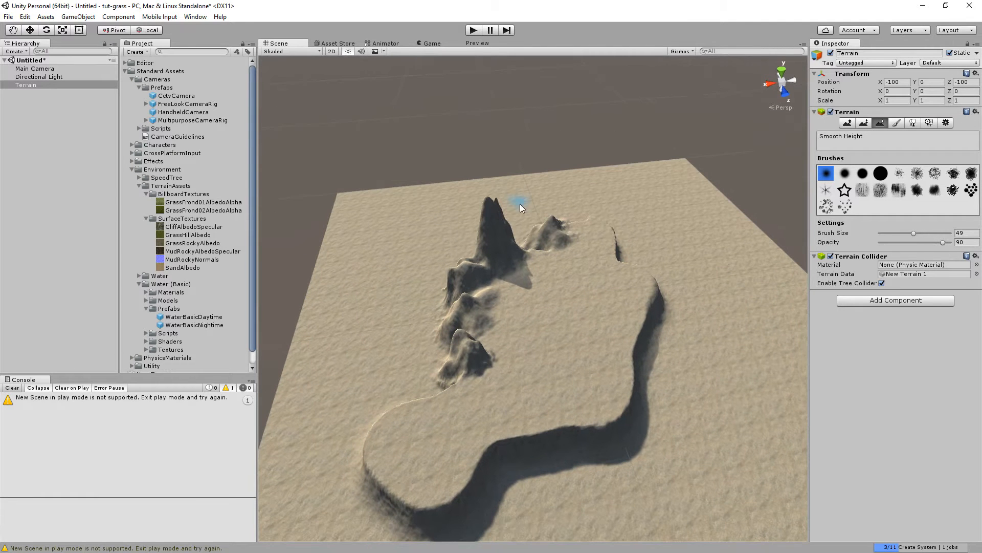
# Add the ThirdPersonController prefab from the Characters assets to the scene.
pyautogui.rightClick(50, 137)
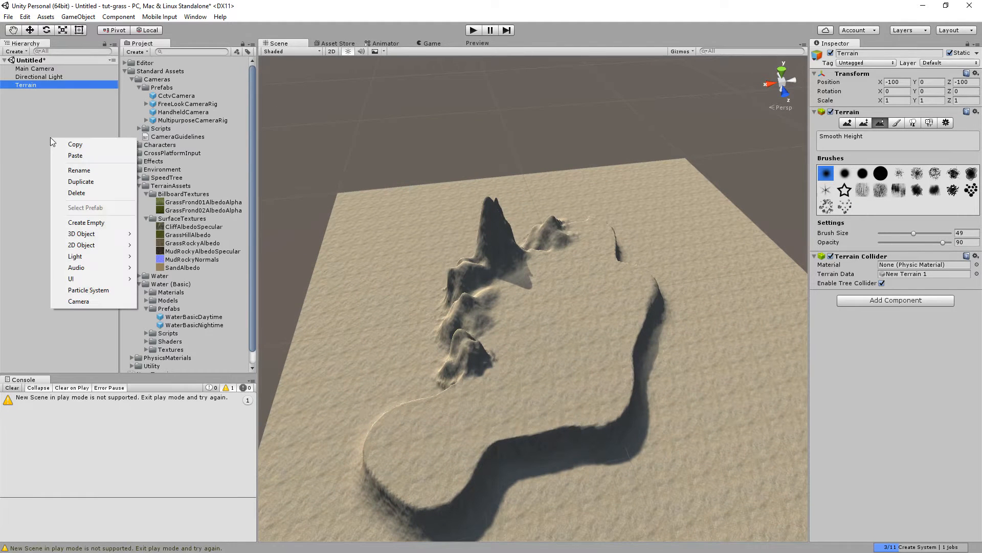
pyautogui.click(178, 184)
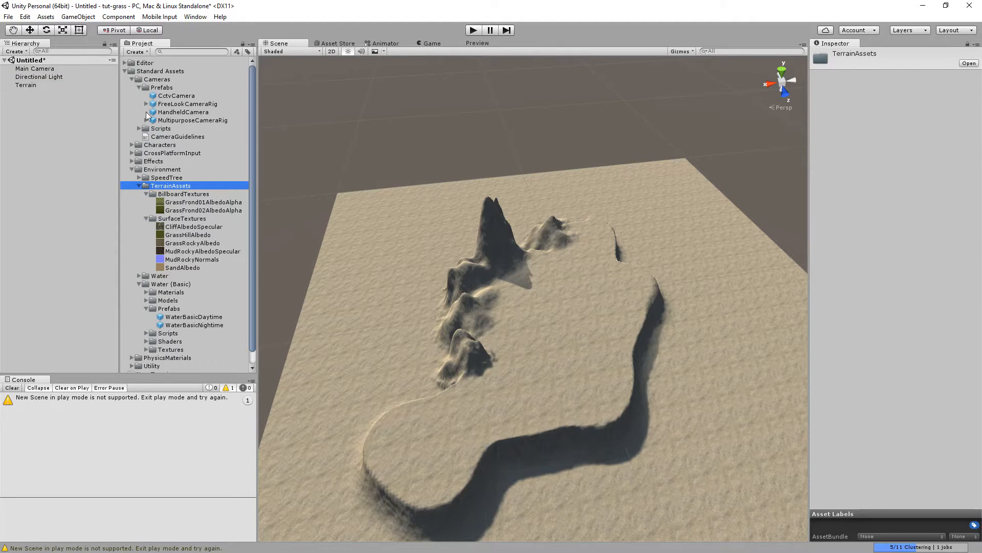
pyautogui.click(132, 79)
pyautogui.click(130, 88)
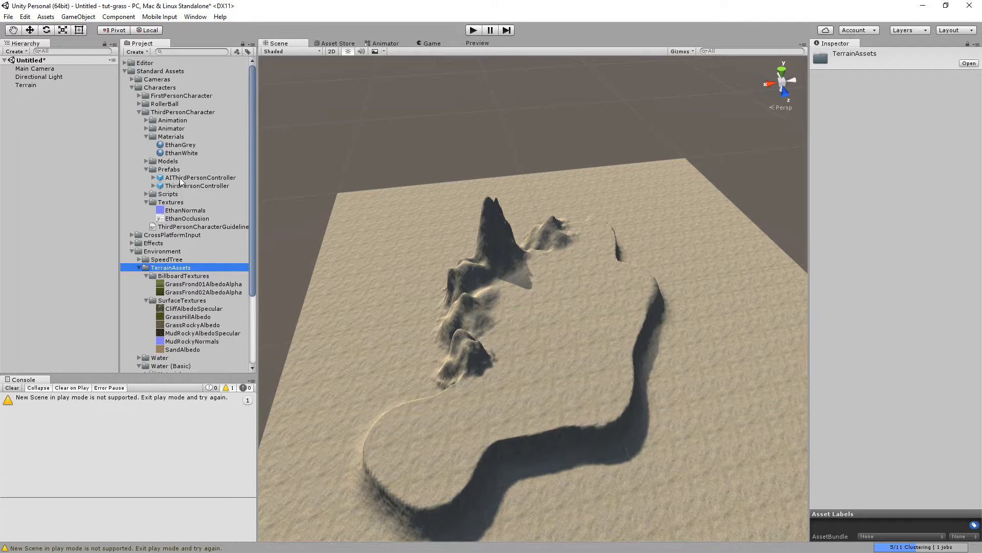
pyautogui.moveTo(187, 188); pyautogui.dragTo(56, 152)
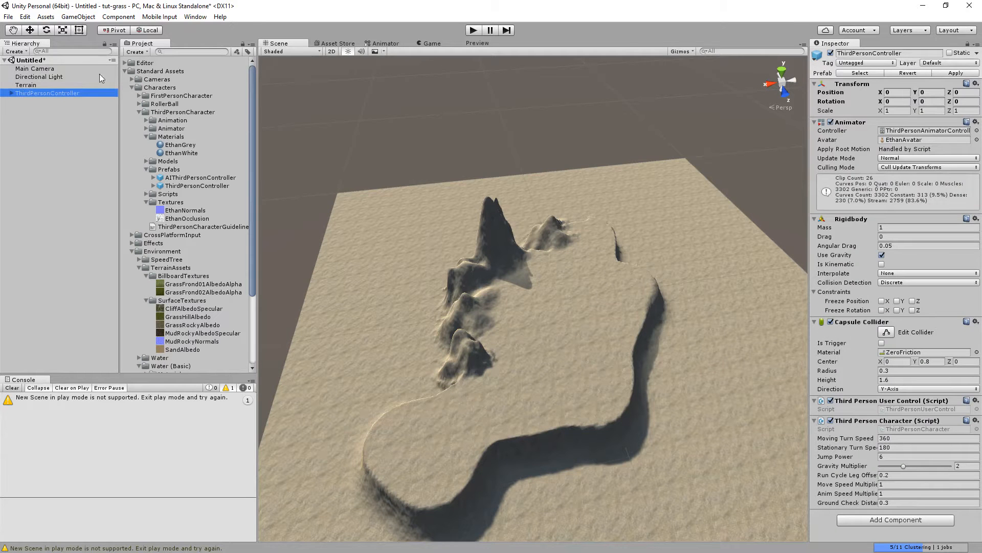
# Move the ThirdPersonController up to a height of about 10.5 above the terrain.
pyautogui.click(29, 30)
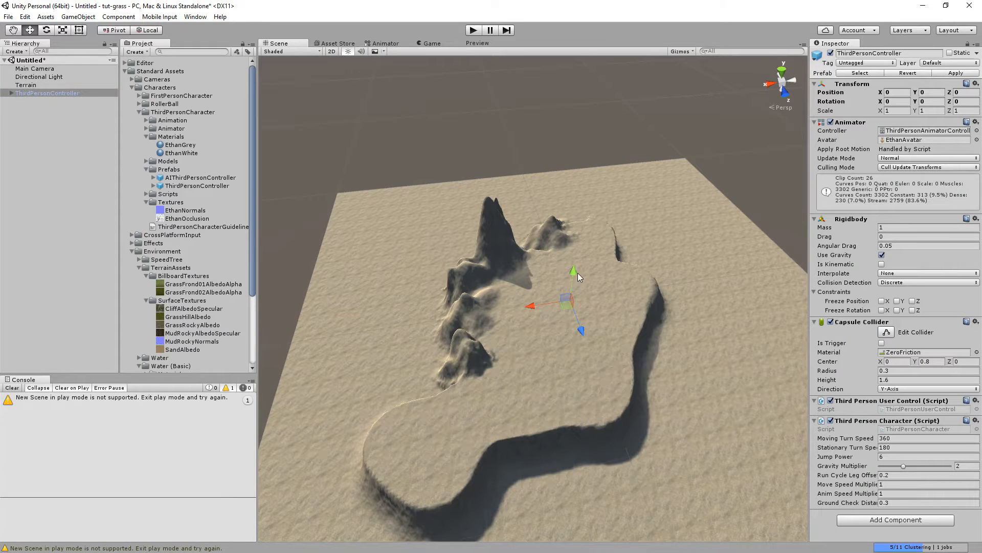
pyautogui.moveTo(576, 270); pyautogui.dragTo(647, 211)
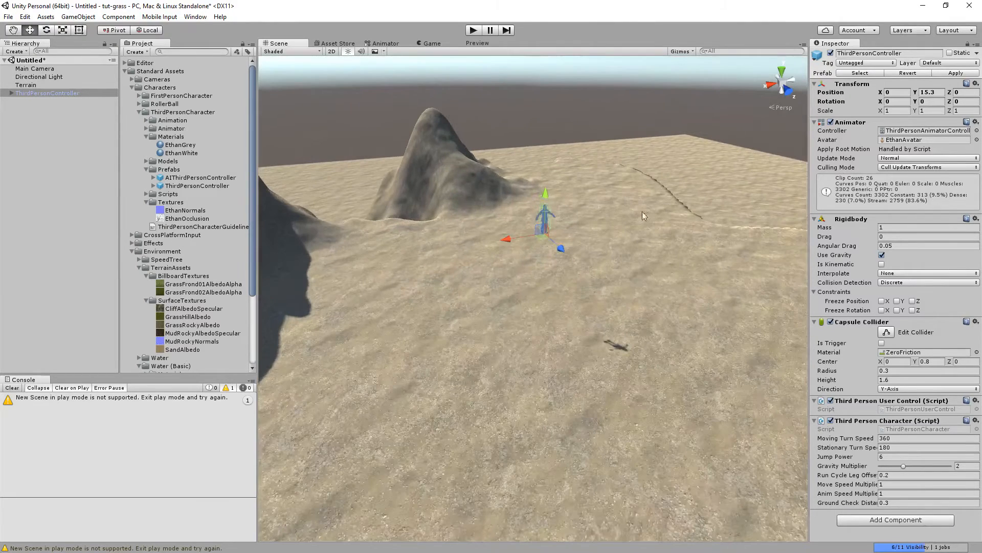
pyautogui.moveTo(545, 196); pyautogui.dragTo(550, 278)
pyautogui.moveTo(566, 278); pyautogui.dragTo(560, 272, button='right')
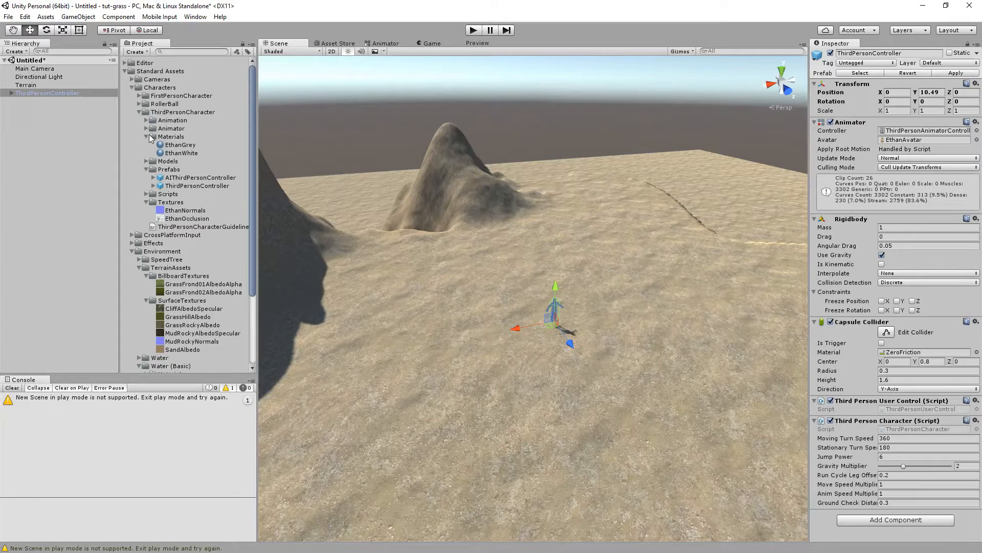
# Add the FreeLookCameraRig prefab from the Cameras assets to the scene.
pyautogui.click(131, 79)
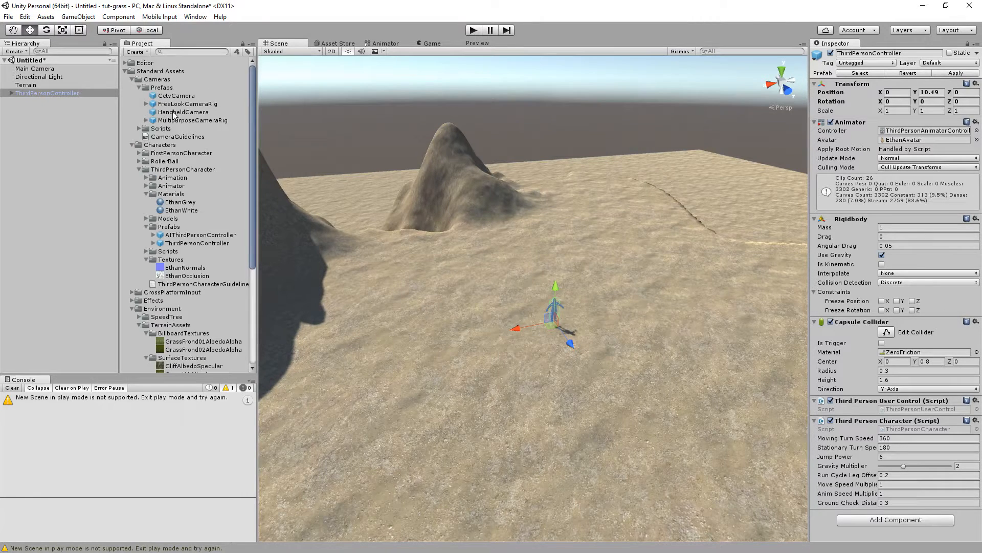
pyautogui.moveTo(181, 106); pyautogui.dragTo(104, 134)
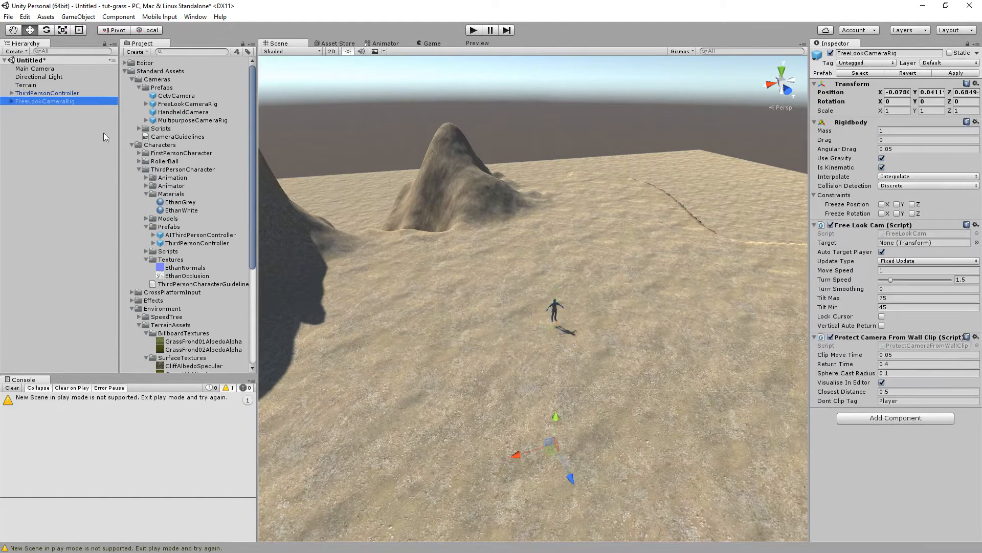
# Assign the ThirdPersonController as the camera rig's Free Look Cam target and enter Play mode.
pyautogui.click(10, 101)
pyautogui.click(41, 102)
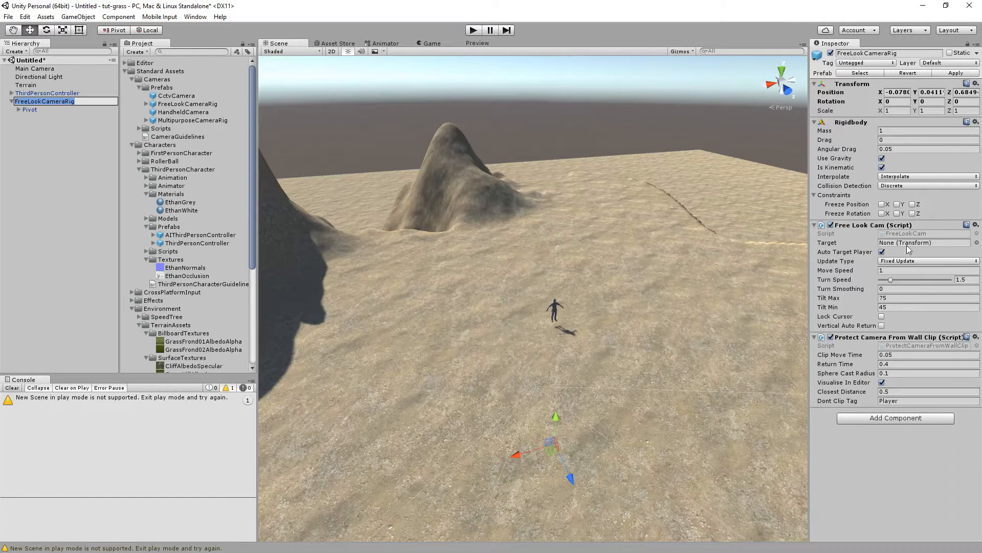
pyautogui.moveTo(52, 98); pyautogui.dragTo(915, 246)
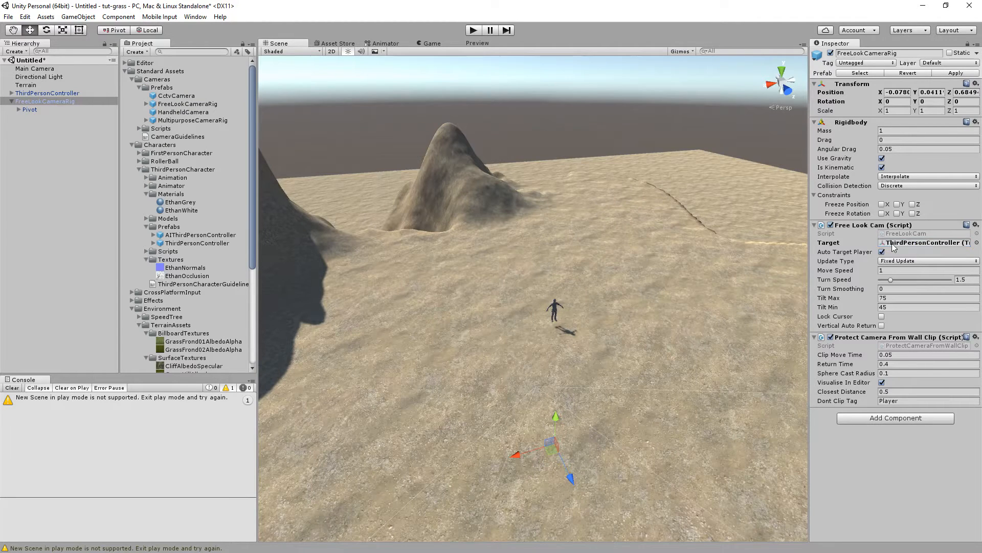
pyautogui.click(473, 30)
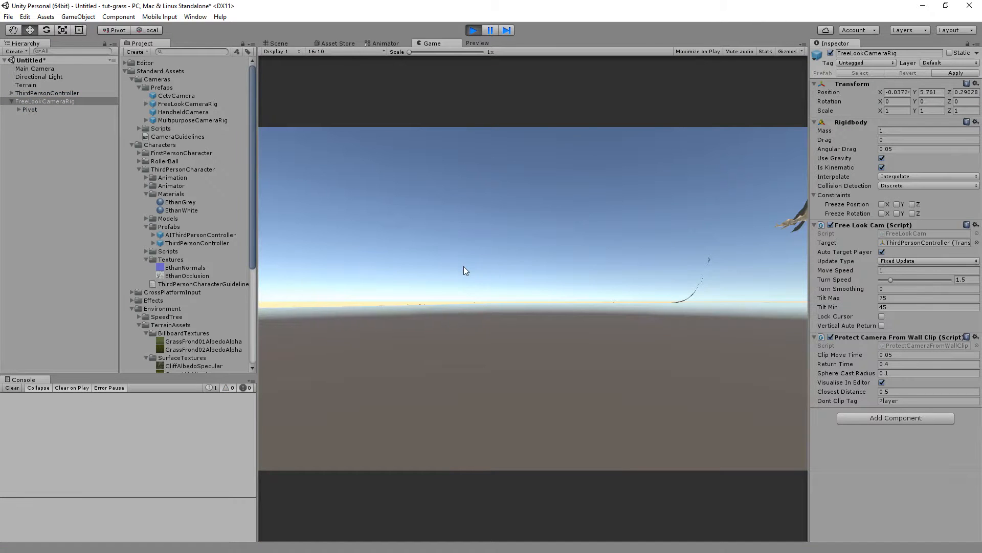
# Stop Play mode and disable the Main Camera object.
pyautogui.click(472, 31)
pyautogui.click(44, 71)
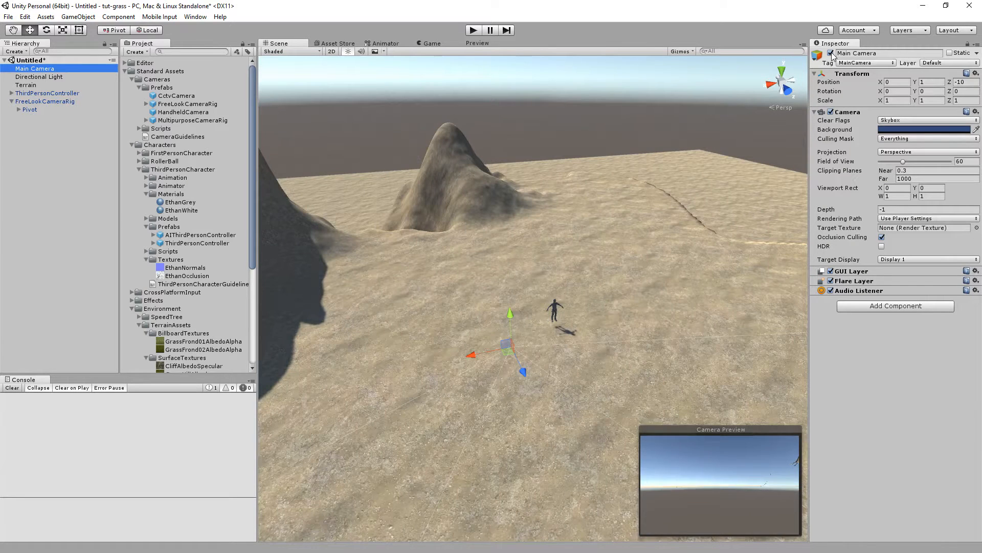
pyautogui.click(830, 53)
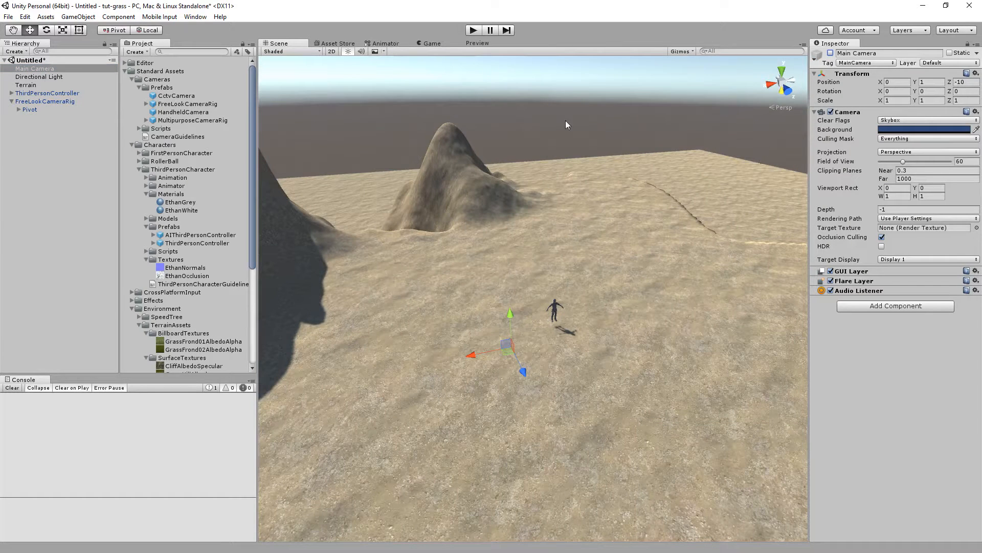
# Play-test the scene by walking the character forward with the follow camera, then leave Play mode.
pyautogui.click(473, 31)
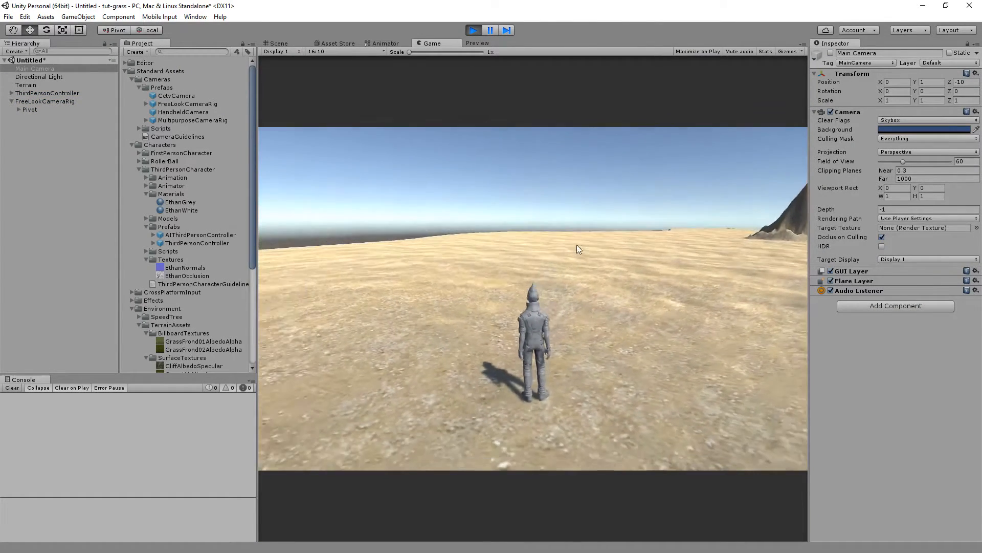
pyautogui.press('w')
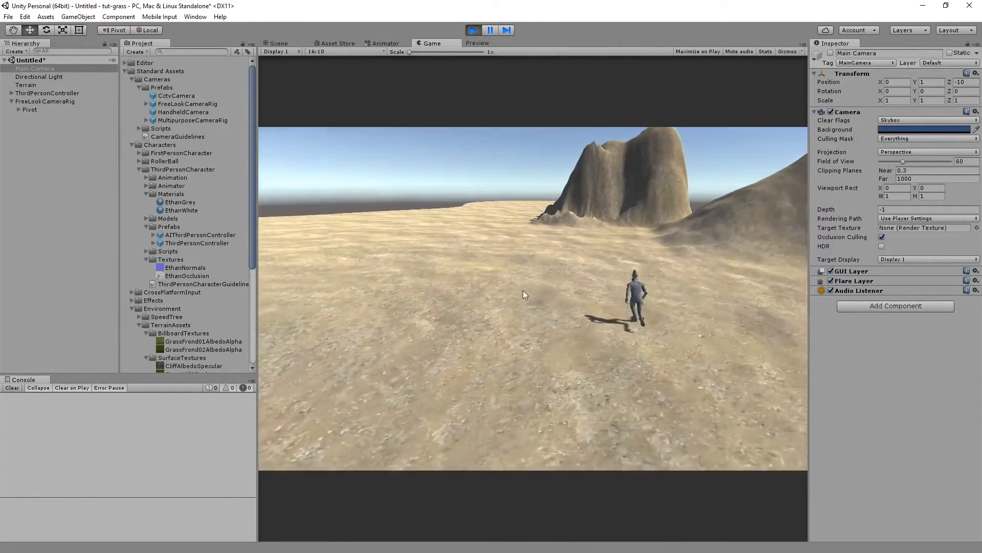
pyautogui.click(472, 31)
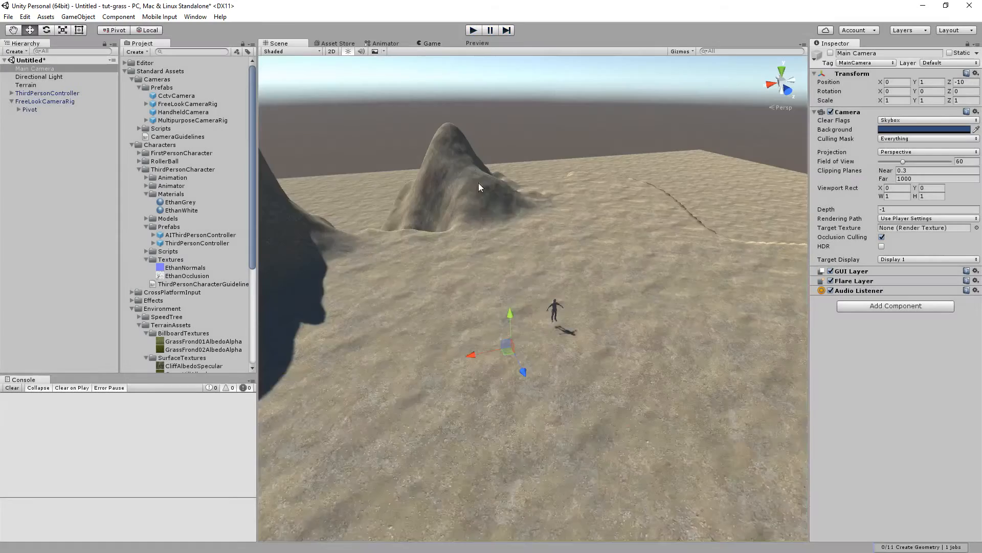
# Add the WaterBasicDaytime prefab from the Water (Basic) assets to the scene.
pyautogui.moveTo(562, 241)
pyautogui.mouseDown(button='right')
pyautogui.moveTo(632, 234)
pyautogui.moveTo(778, 257)
pyautogui.moveTo(655, 254)
pyautogui.moveTo(580, 233)
pyautogui.moveTo(552, 243)
pyautogui.mouseUp(button='right')
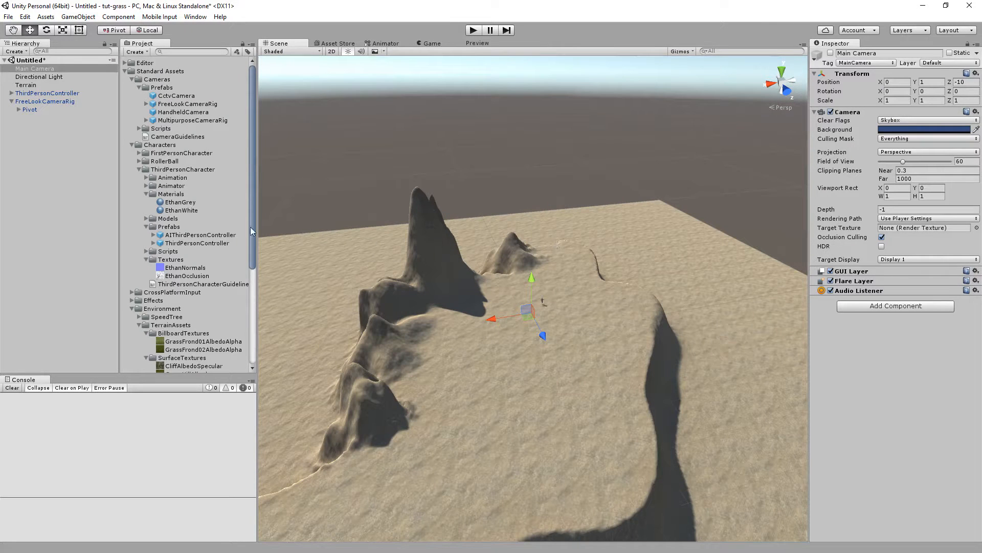
pyautogui.scroll(-5, 189, 236)
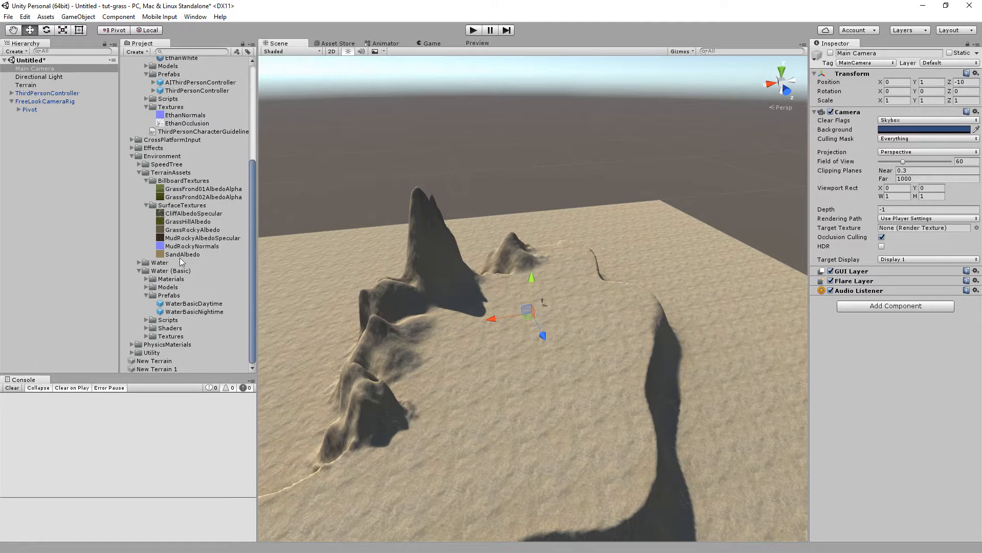
pyautogui.click(138, 271)
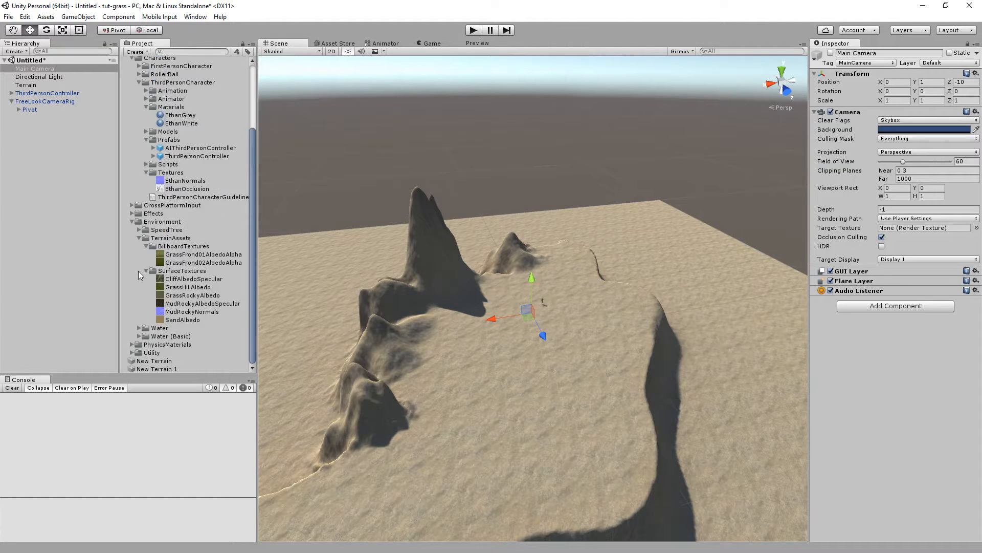
pyautogui.click(131, 222)
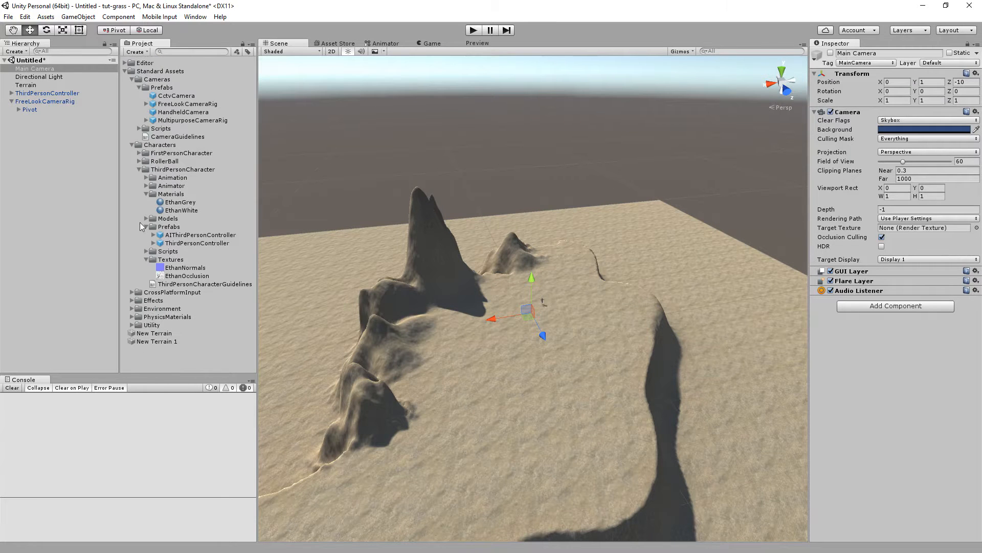
pyautogui.click(133, 146)
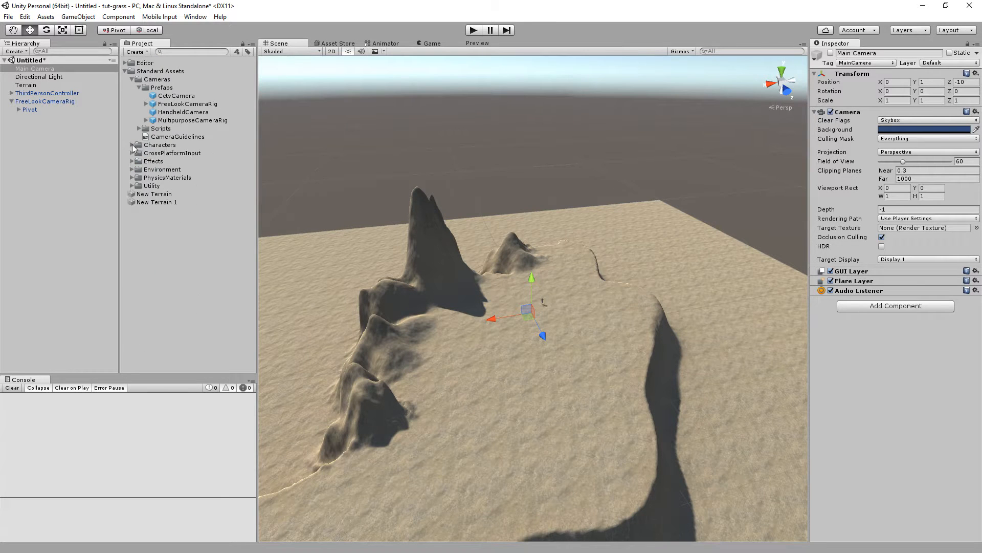
pyautogui.click(132, 171)
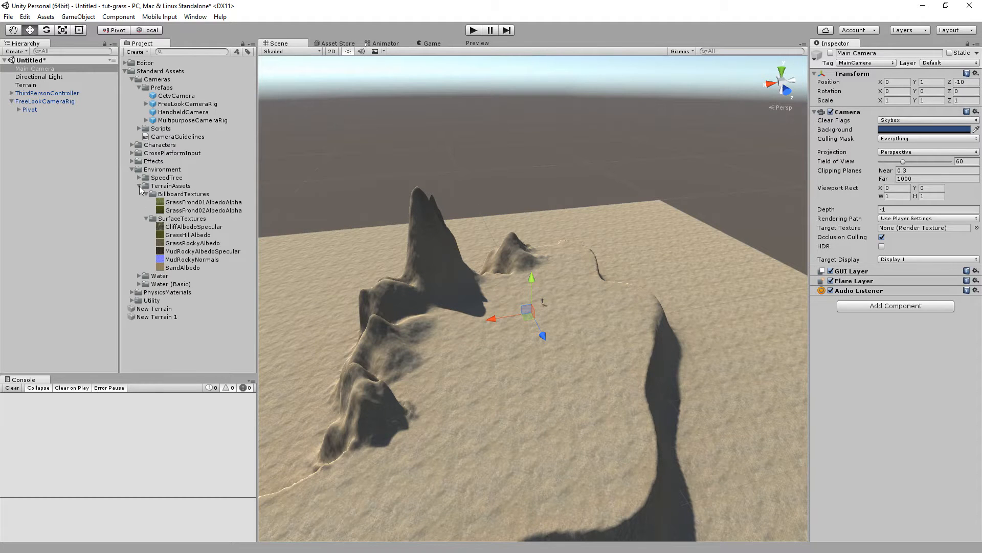
pyautogui.click(140, 186)
pyautogui.click(139, 202)
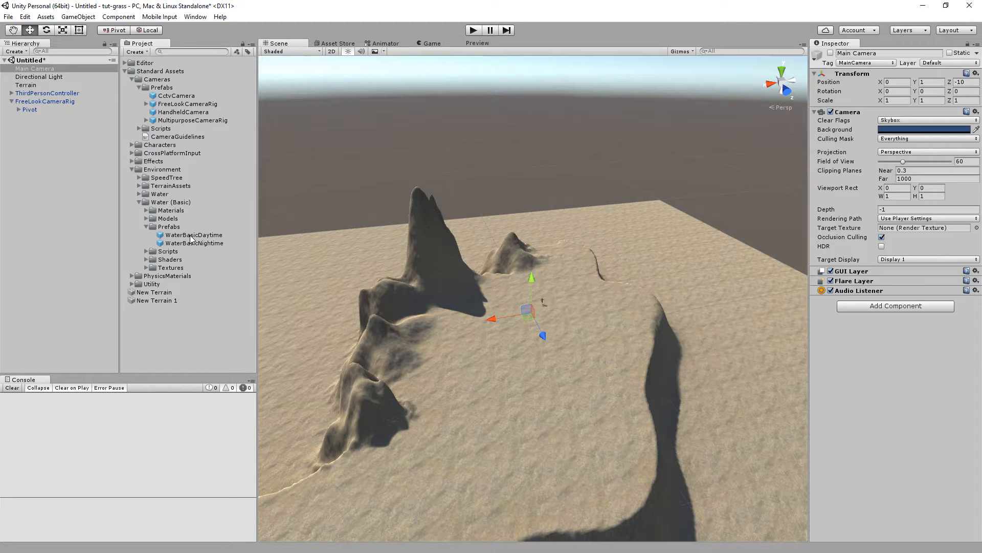
pyautogui.moveTo(191, 236); pyautogui.dragTo(73, 225)
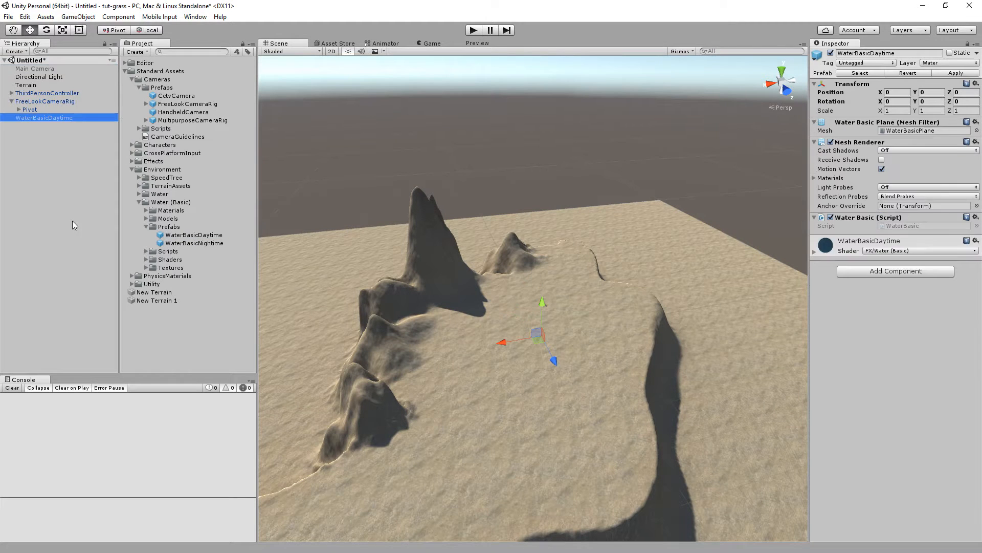
# Scale the water plane to 200 on X and Z and raise it to a height of about 8.1.
pyautogui.click(893, 111)
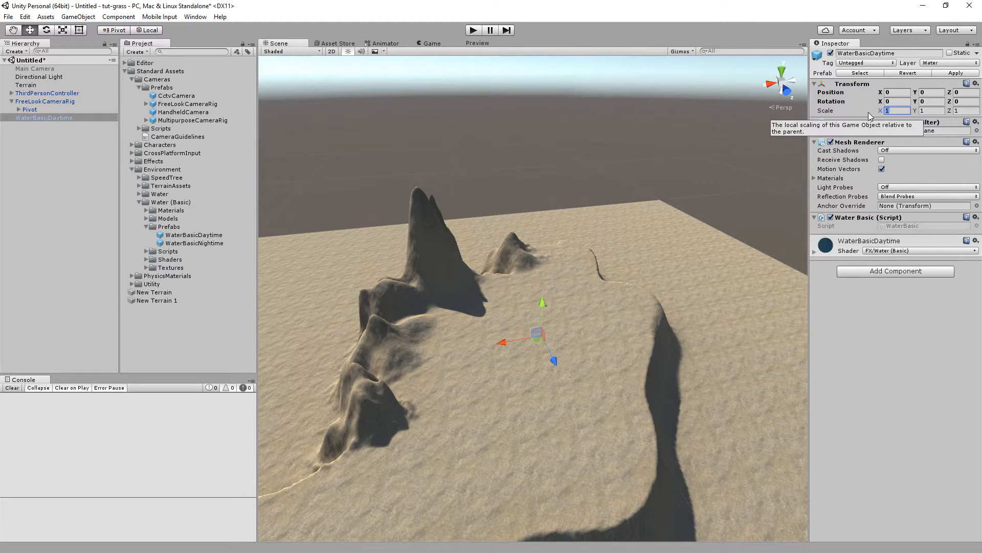
pyautogui.press('Tab')
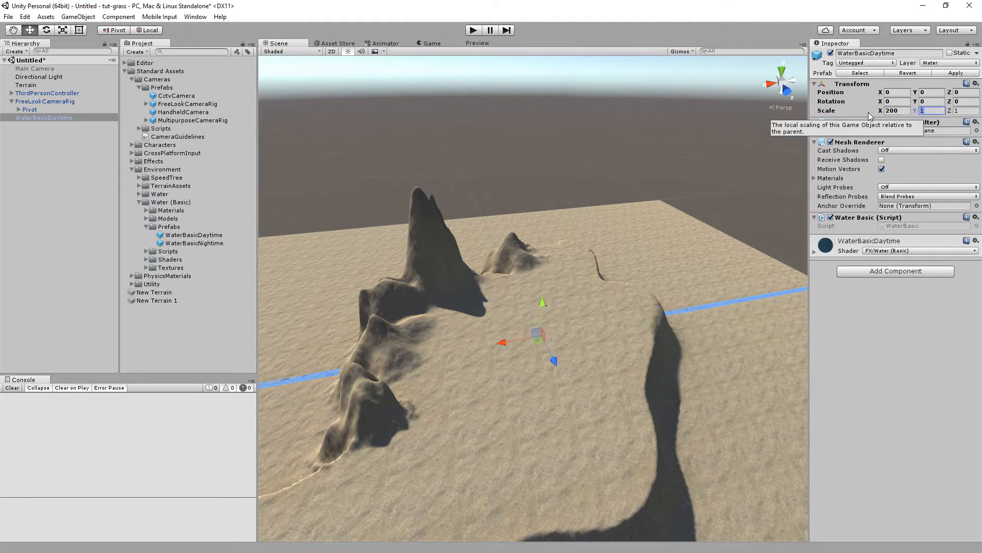
pyautogui.press('Tab')
pyautogui.write('200')
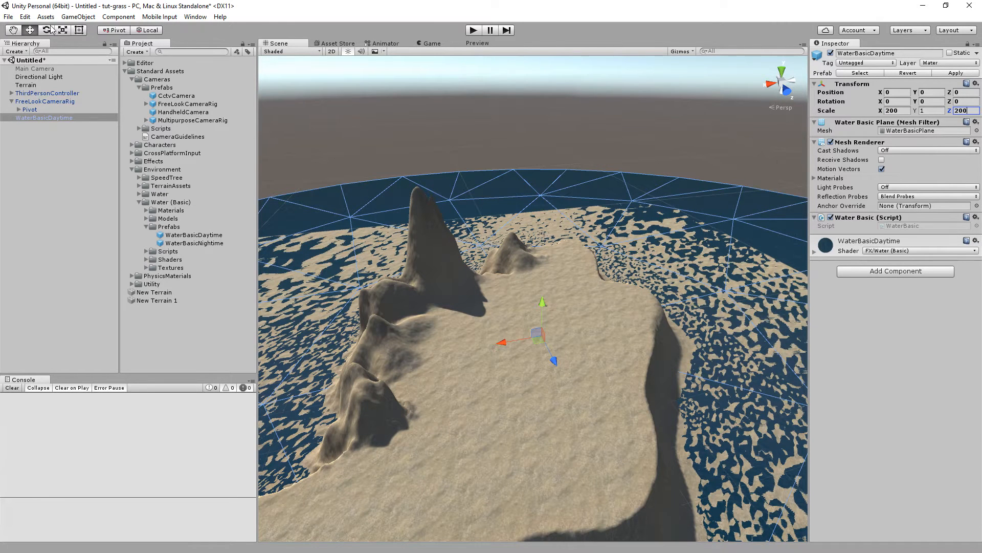
pyautogui.moveTo(542, 297); pyautogui.dragTo(549, 274)
# Run the game and walk the character around the island to check the water level, then stop.
pyautogui.click(473, 30)
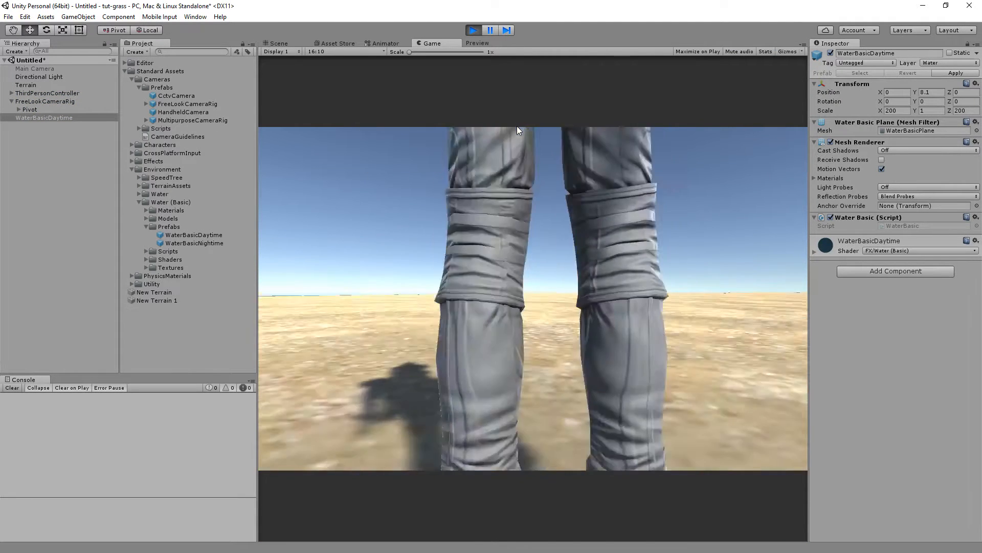
pyautogui.press('w')
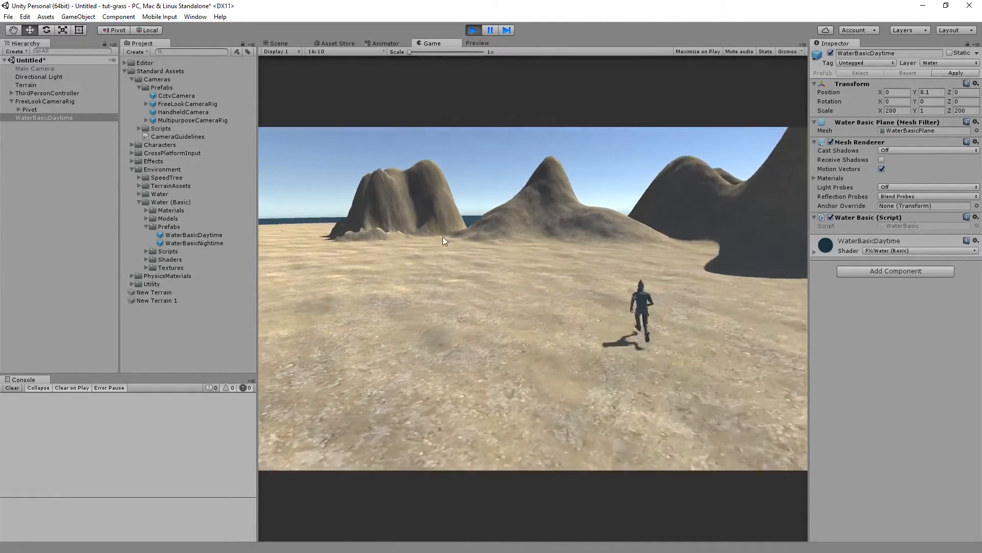
pyautogui.click(471, 29)
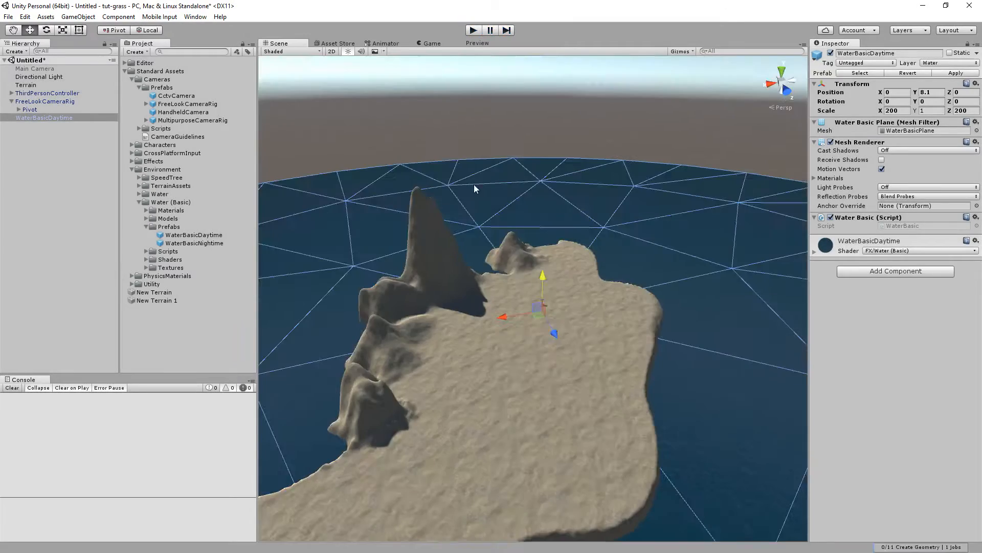
# Start adding a new paint texture to the terrain using GrassHillAlbedo as its albedo.
pyautogui.scroll(2, 457, 211)
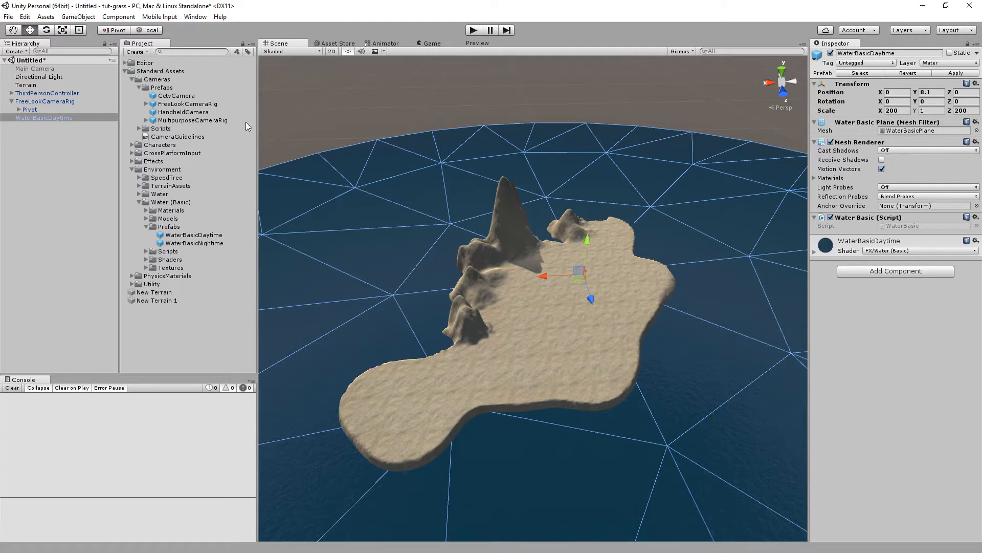
pyautogui.click(31, 85)
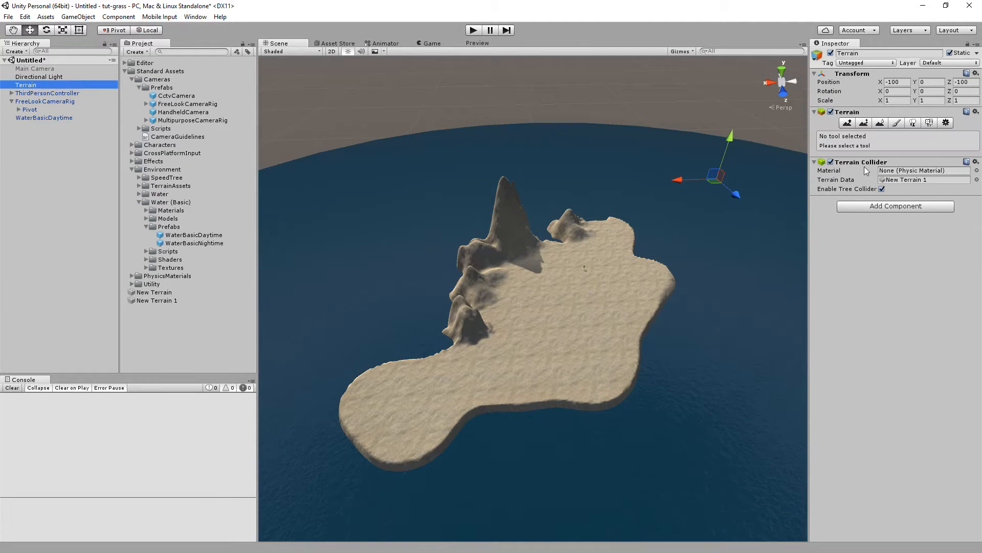
pyautogui.click(896, 122)
pyautogui.click(950, 271)
pyautogui.click(924, 274)
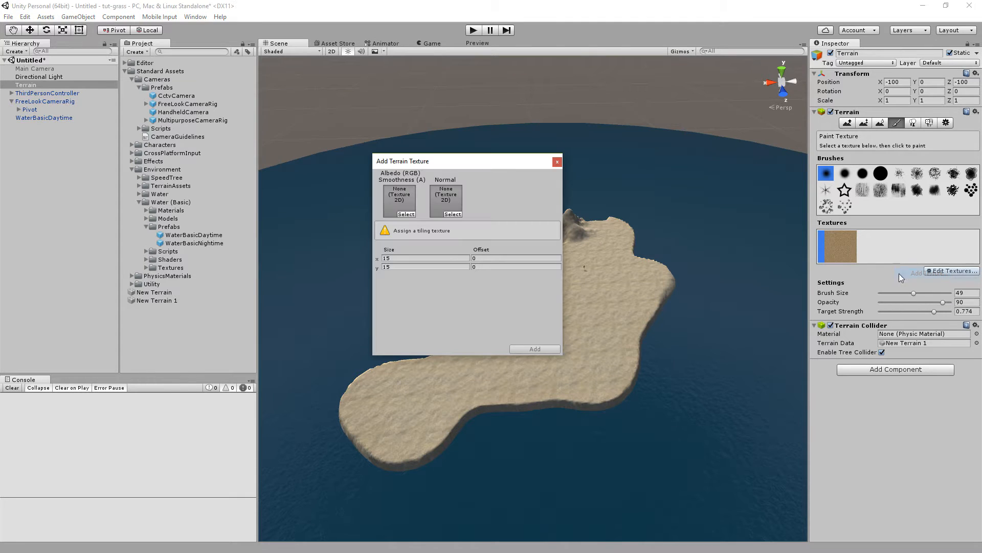
pyautogui.click(140, 186)
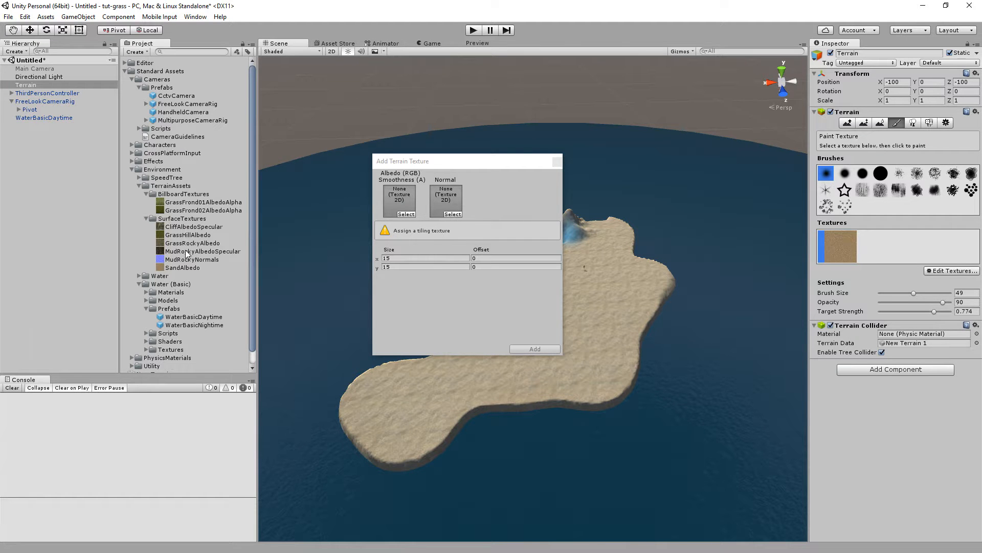
pyautogui.moveTo(189, 236); pyautogui.dragTo(398, 207)
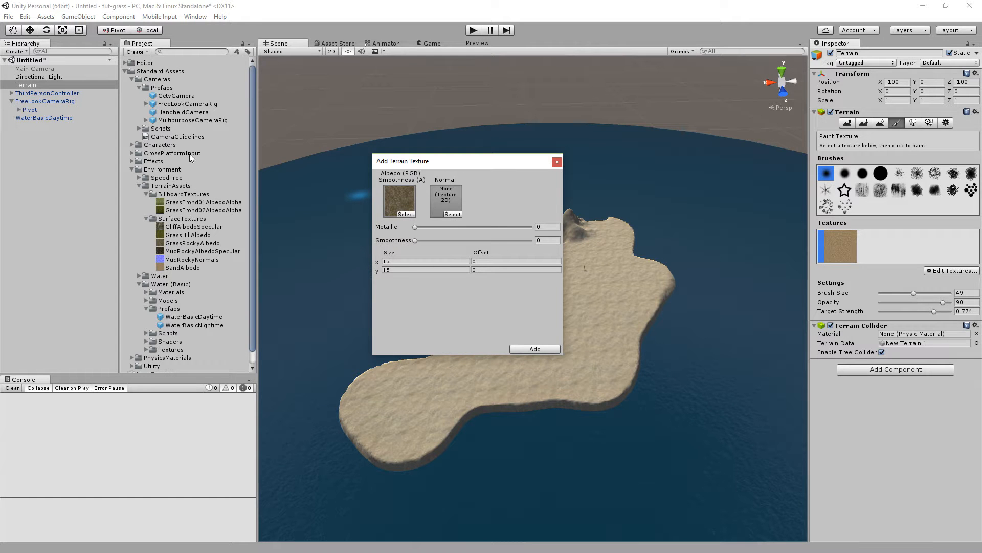
# Assign CliffNormals as the new texture's normal map and add the texture.
pyautogui.click(453, 214)
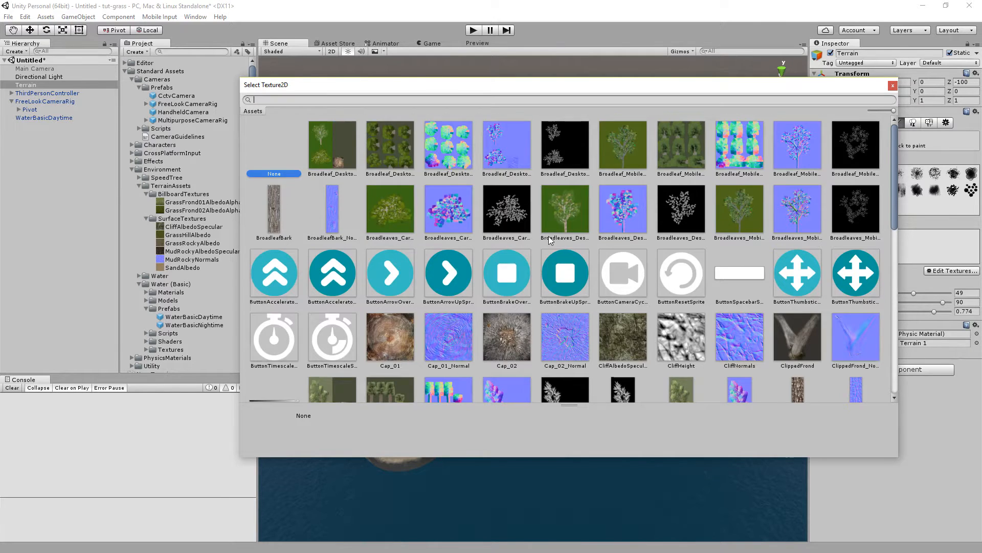
pyautogui.scroll(-5, 550, 241)
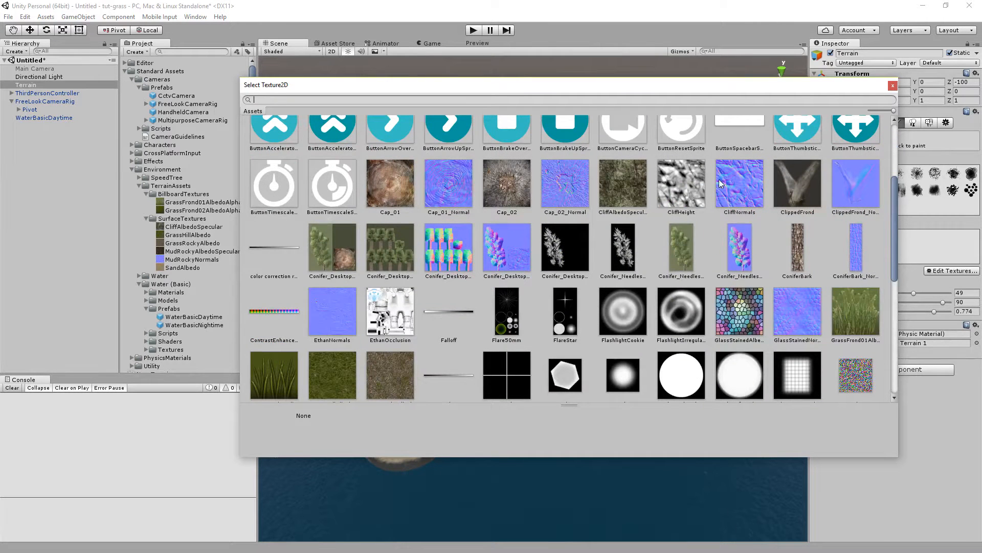
pyautogui.click(744, 179)
pyautogui.doubleClick(738, 179)
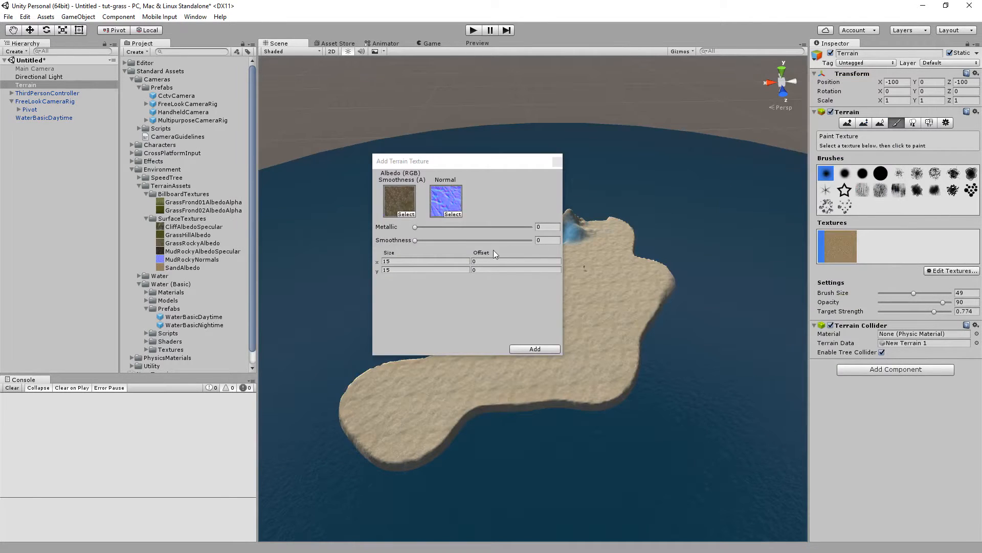
pyautogui.click(532, 348)
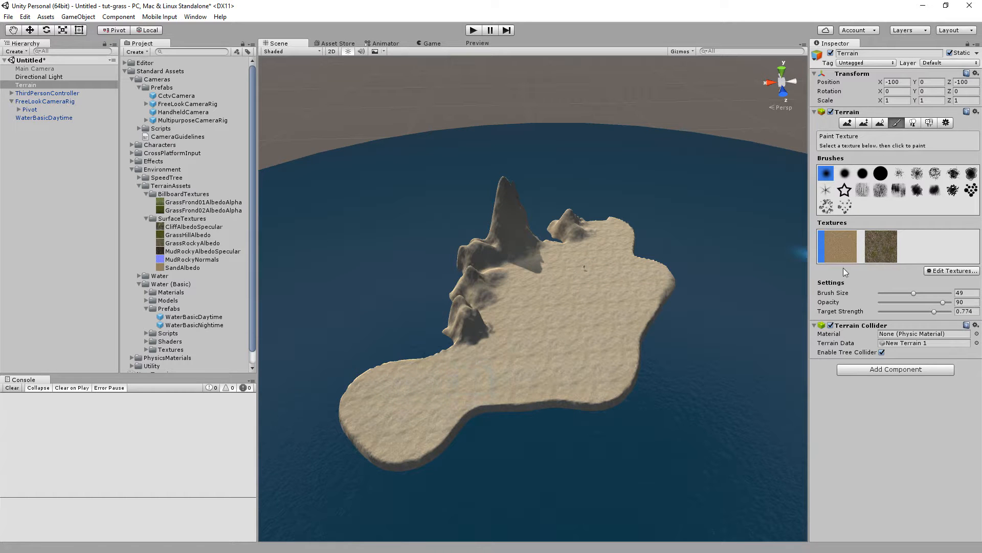
# Paint the GrassHillAlbedo texture across most of the island's flat ground.
pyautogui.click(891, 243)
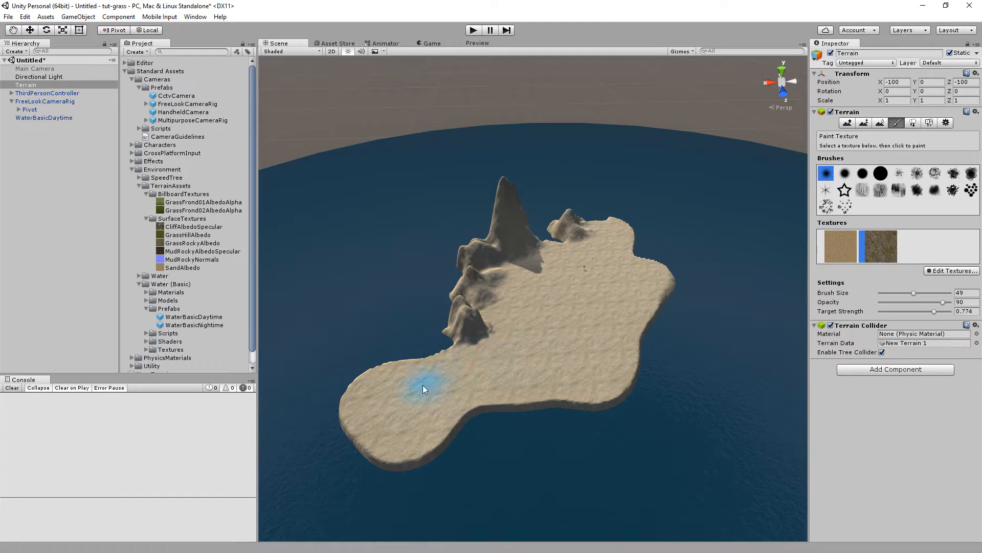
pyautogui.moveTo(422, 389); pyautogui.dragTo(420, 401)
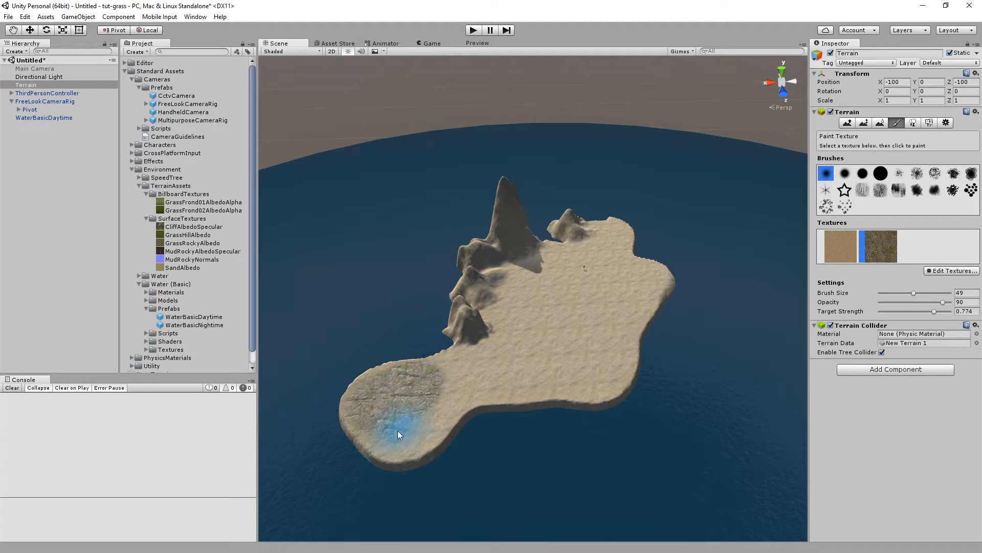
pyautogui.moveTo(476, 362)
pyautogui.mouseDown()
pyautogui.moveTo(577, 291)
pyautogui.moveTo(533, 305)
pyautogui.mouseUp()
pyautogui.moveTo(520, 260)
pyautogui.mouseDown()
pyautogui.moveTo(509, 201)
pyautogui.moveTo(480, 244)
pyautogui.mouseUp()
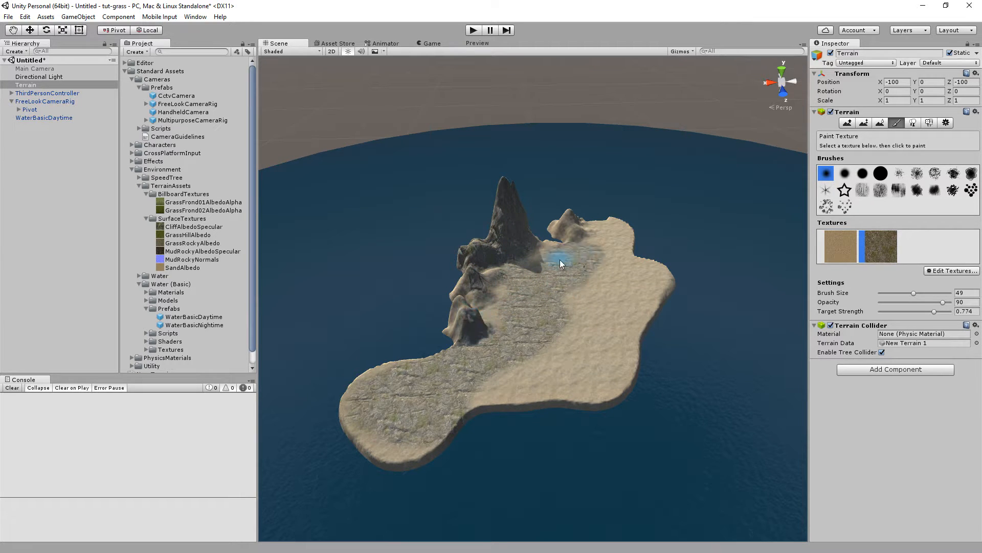
pyautogui.moveTo(636, 275); pyautogui.dragTo(586, 324)
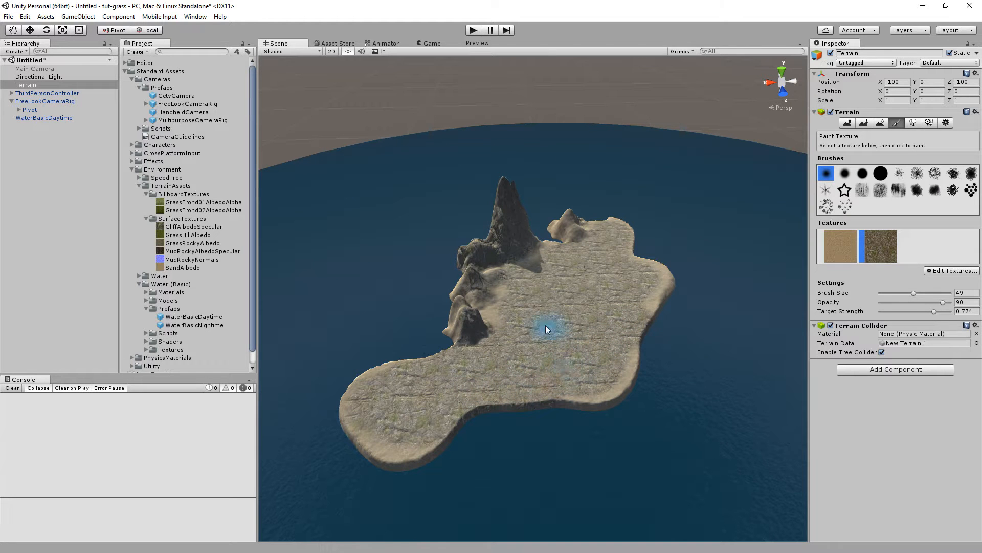
# Start adding a new terrain paint texture, choosing GrassHillAlbedo as its albedo.
pyautogui.click(949, 271)
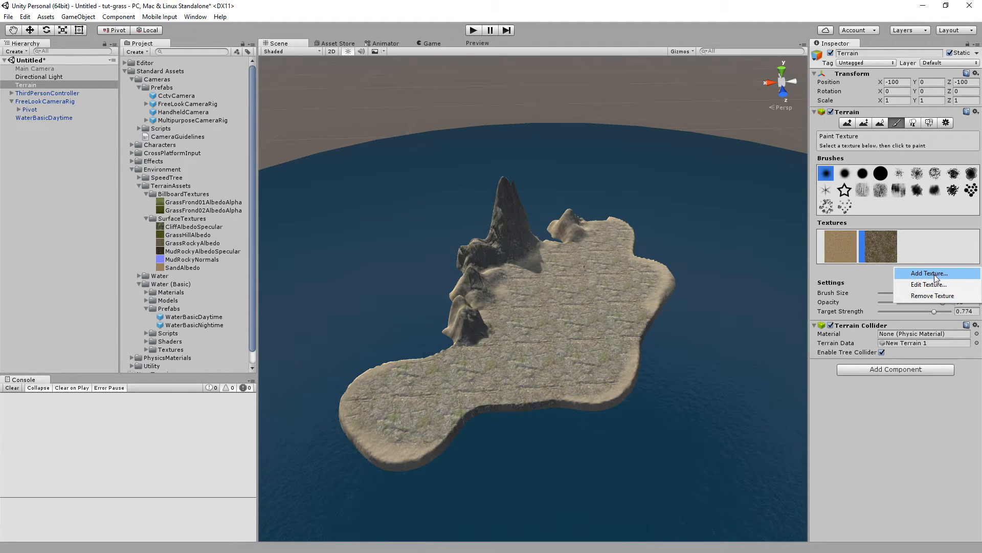
pyautogui.click(928, 274)
pyautogui.click(406, 214)
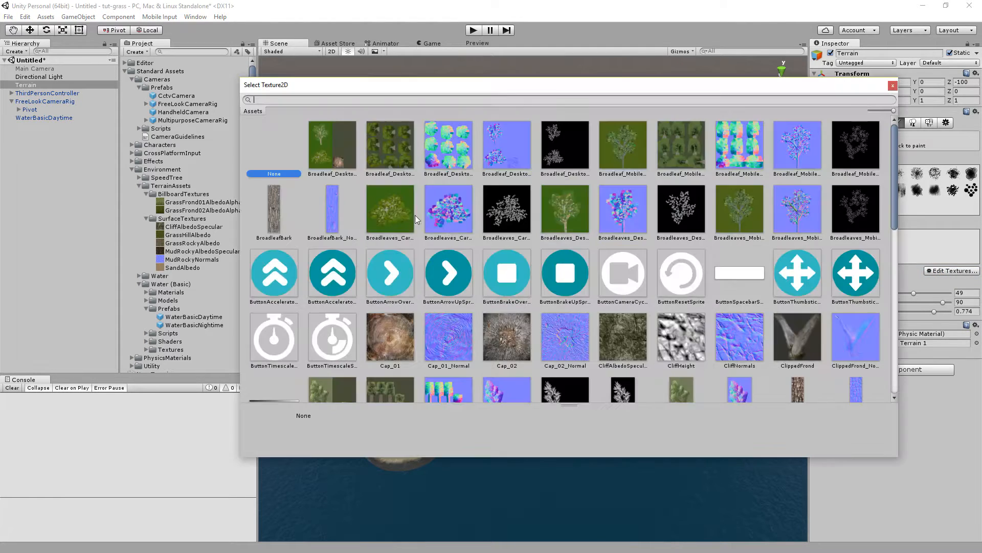
pyautogui.scroll(-10, 491, 233)
pyautogui.scroll(-8, 493, 235)
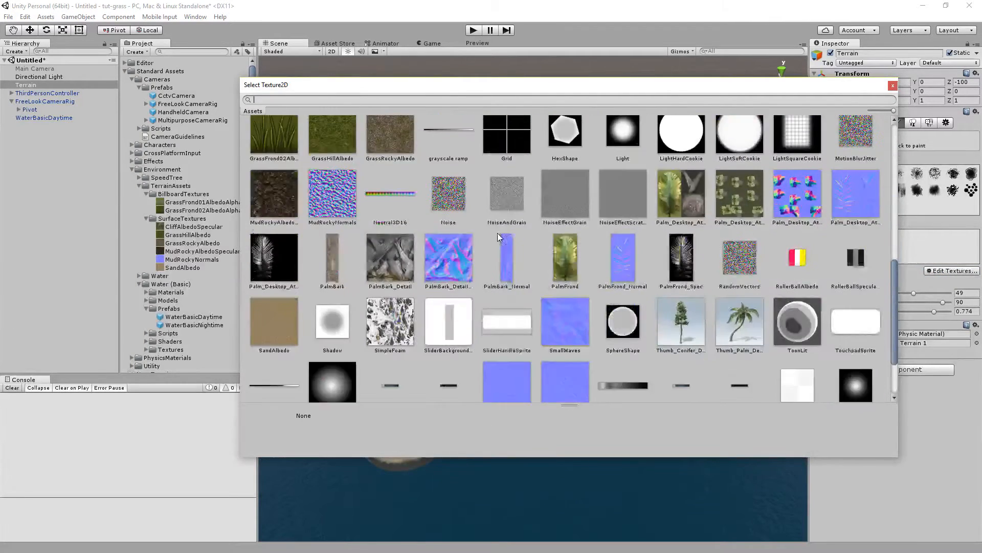
pyautogui.scroll(7, 495, 231)
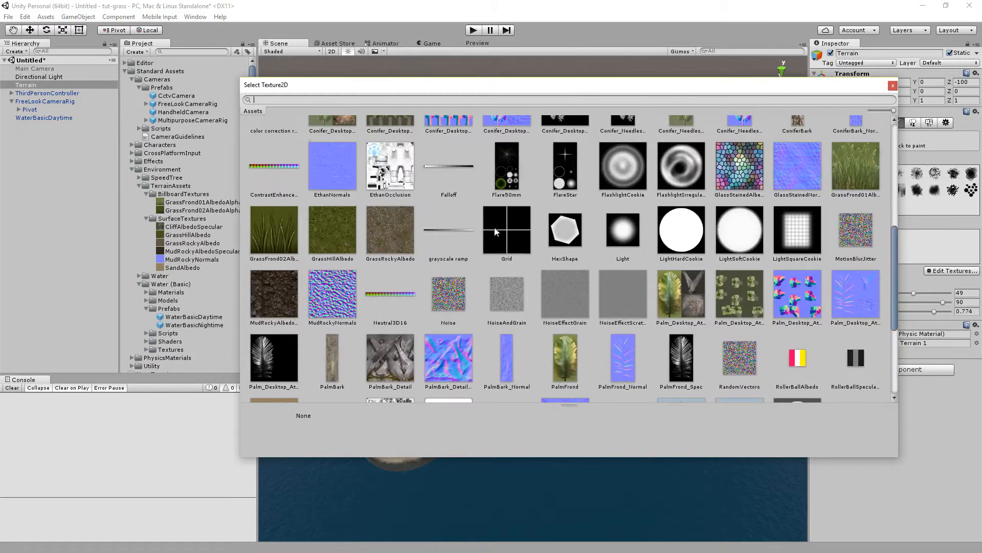
pyautogui.click(328, 235)
pyautogui.doubleClick(328, 235)
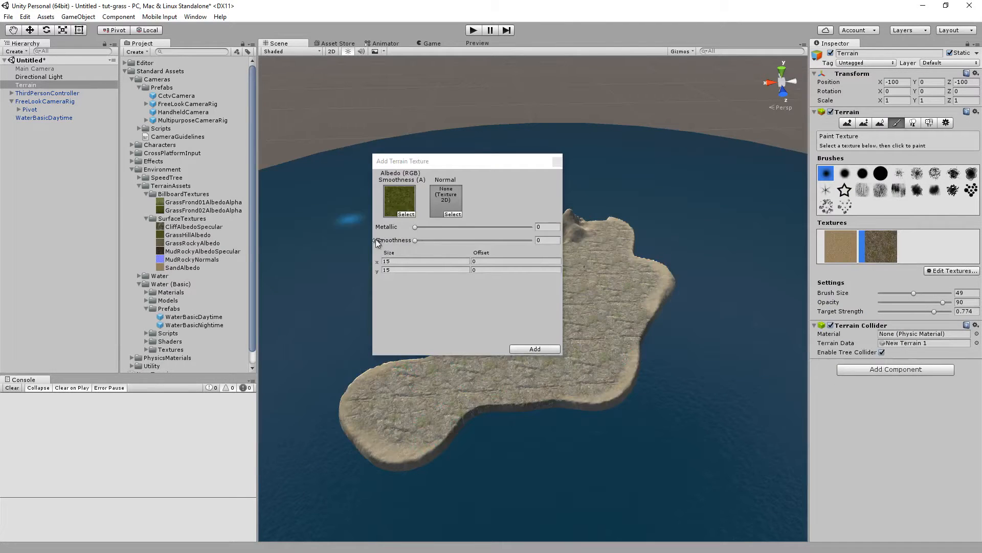
# Assign CliffNormals as the new texture's normal map and add the texture to the terrain.
pyautogui.click(453, 214)
pyautogui.scroll(-3, 659, 212)
pyautogui.click(739, 215)
pyautogui.doubleClick(740, 215)
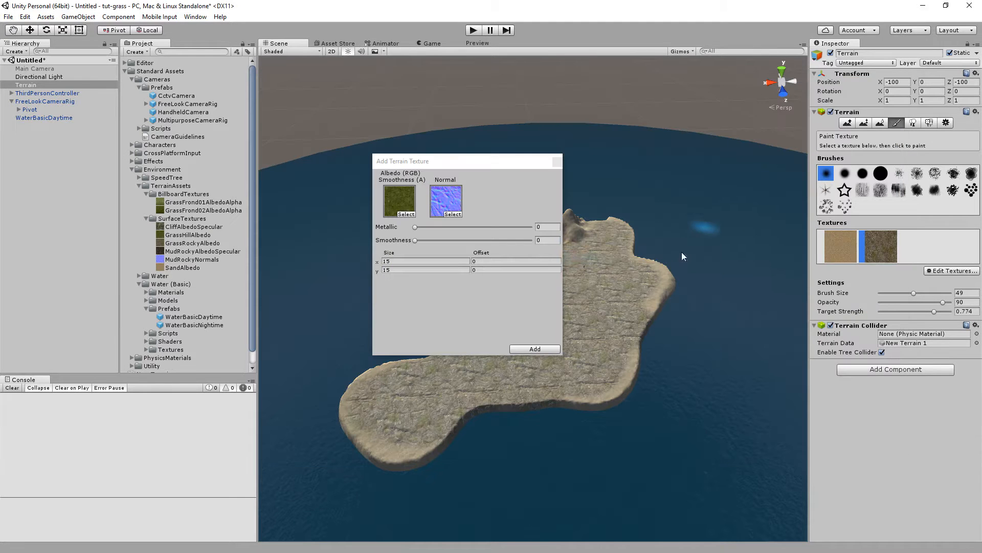
pyautogui.click(533, 348)
# Select the new grass texture and paint it over the island's central flat area, lowering target strength to about 0.32.
pyautogui.click(918, 256)
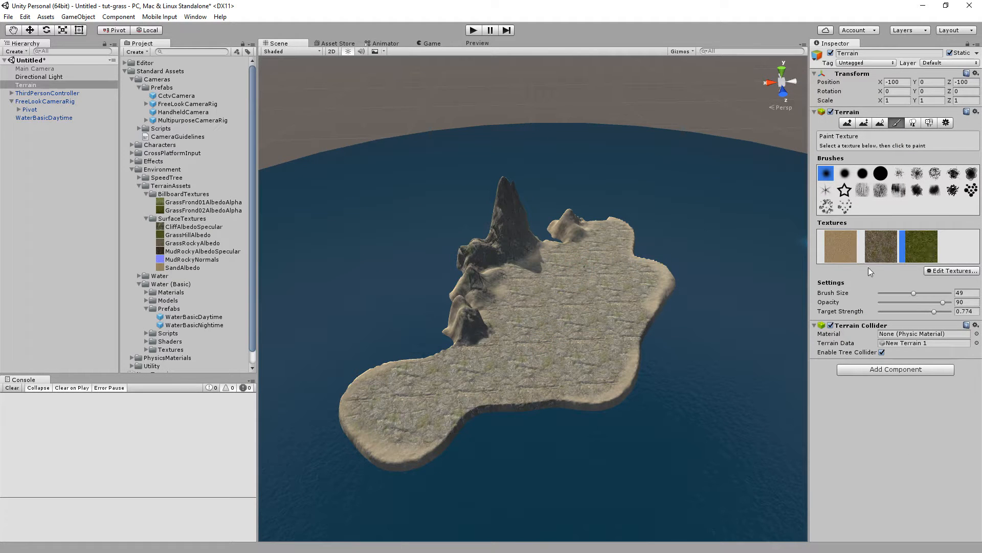
pyautogui.moveTo(563, 260); pyautogui.dragTo(556, 298)
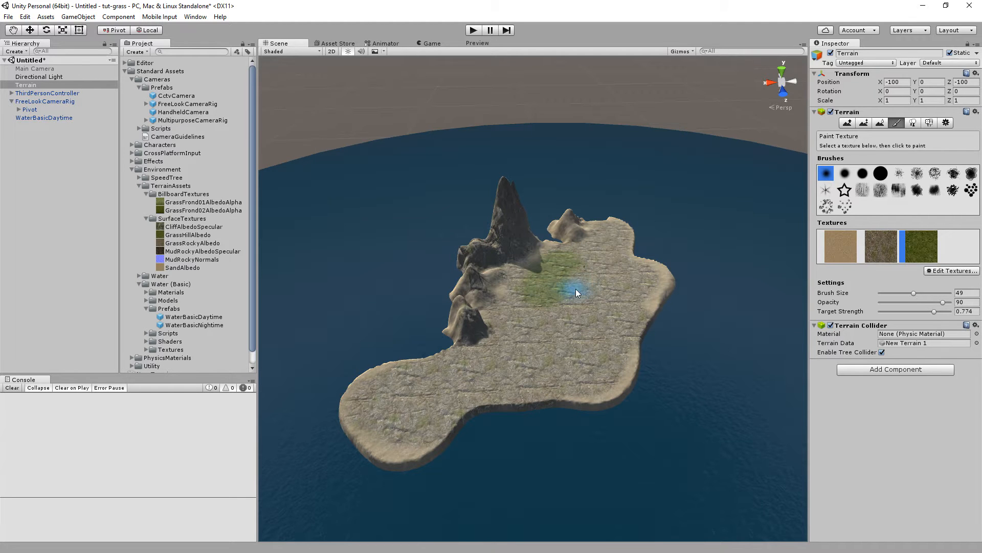
pyautogui.moveTo(610, 246)
pyautogui.mouseDown()
pyautogui.moveTo(588, 260)
pyautogui.moveTo(572, 325)
pyautogui.mouseUp()
pyautogui.moveTo(926, 313); pyautogui.dragTo(903, 312)
pyautogui.moveTo(560, 305)
pyautogui.mouseDown()
pyautogui.moveTo(517, 298)
pyautogui.moveTo(576, 336)
pyautogui.mouseUp()
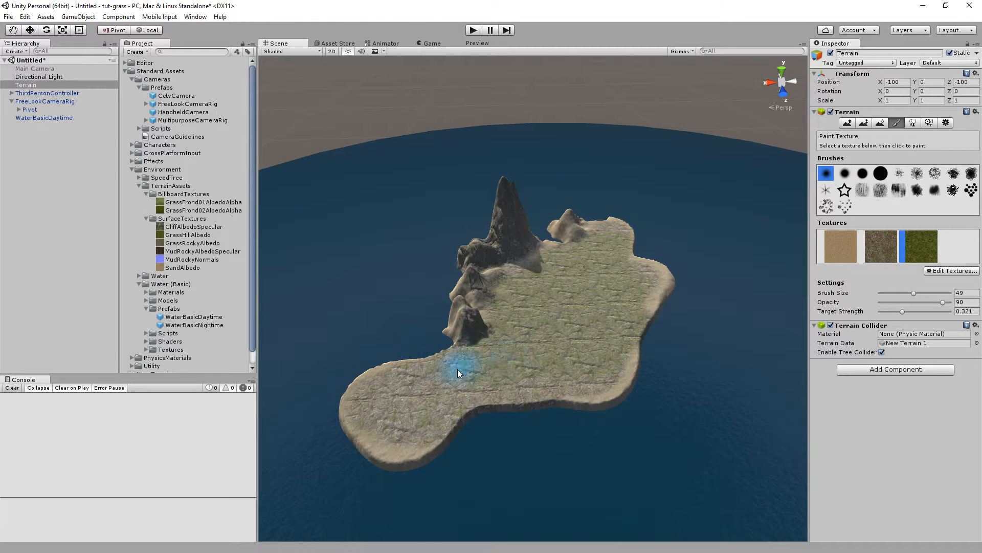
# Continue painting grass patches across the centre of the island, varying the target strength between strokes.
pyautogui.moveTo(416, 402)
pyautogui.mouseDown()
pyautogui.moveTo(380, 402)
pyautogui.moveTo(546, 374)
pyautogui.mouseUp()
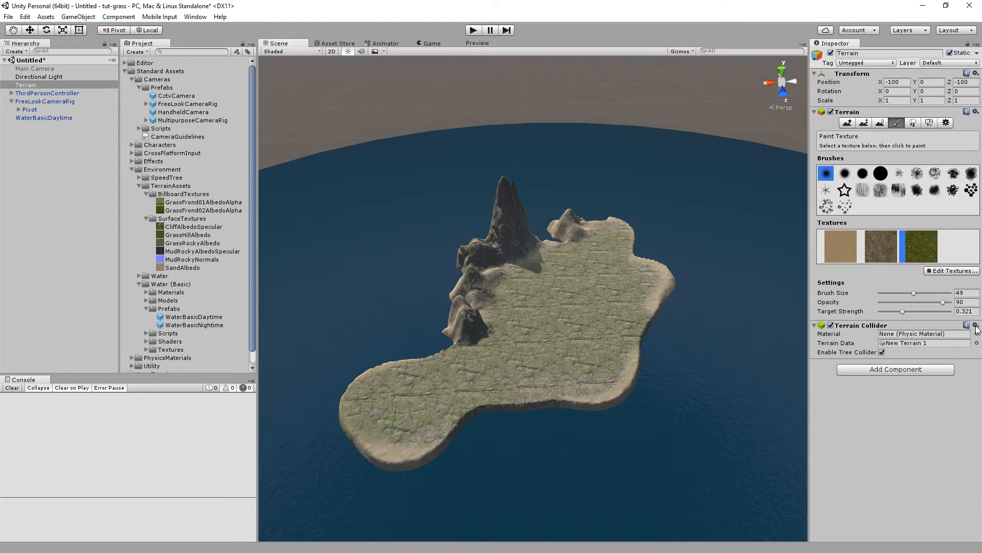
pyautogui.click(950, 311)
pyautogui.moveTo(547, 276)
pyautogui.mouseDown()
pyautogui.moveTo(597, 274)
pyautogui.moveTo(520, 295)
pyautogui.mouseUp()
pyautogui.moveTo(581, 310); pyautogui.dragTo(599, 314)
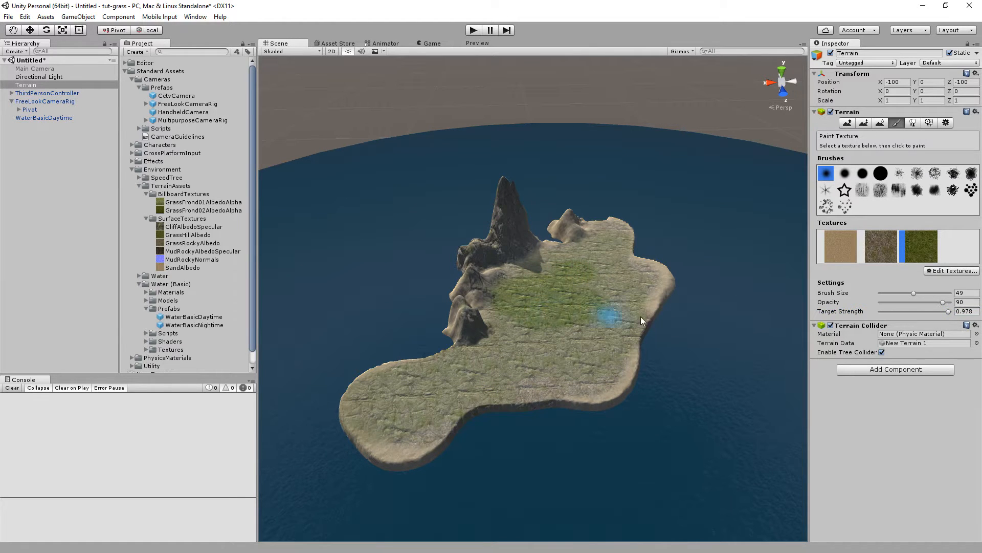
pyautogui.moveTo(934, 311); pyautogui.dragTo(891, 312)
pyautogui.moveTo(581, 288)
pyautogui.mouseDown()
pyautogui.moveTo(601, 308)
pyautogui.moveTo(596, 322)
pyautogui.mouseUp()
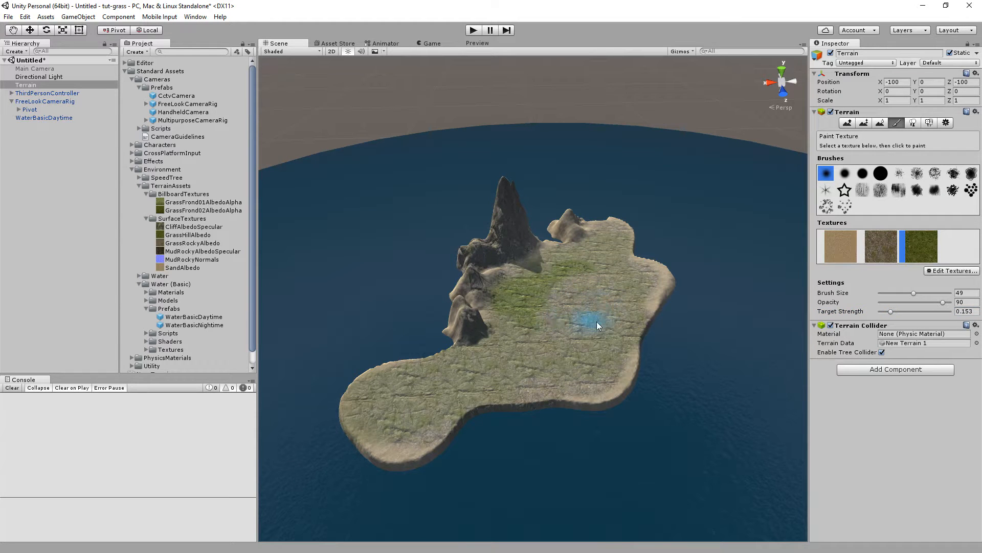
pyautogui.click(916, 311)
pyautogui.moveTo(569, 306)
pyautogui.mouseDown()
pyautogui.moveTo(584, 318)
pyautogui.moveTo(604, 294)
pyautogui.mouseUp()
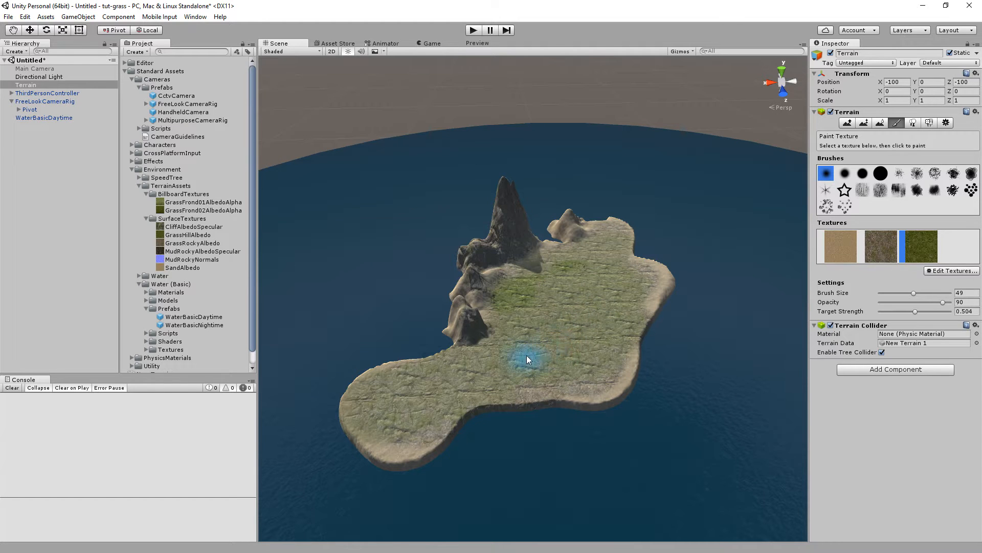
# Switch to tree placement and add Conifer_Desktop as a tree prototype.
pyautogui.click(911, 123)
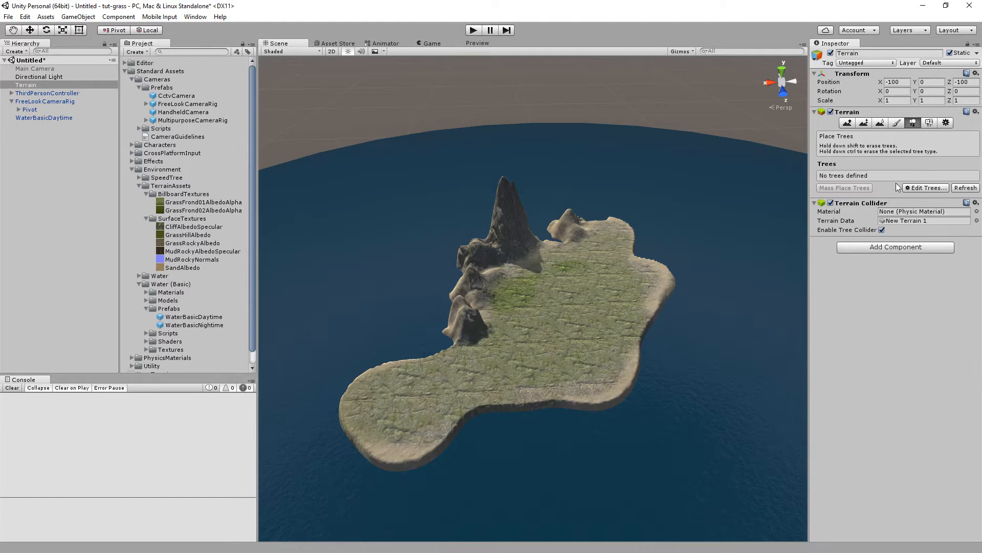
pyautogui.click(927, 189)
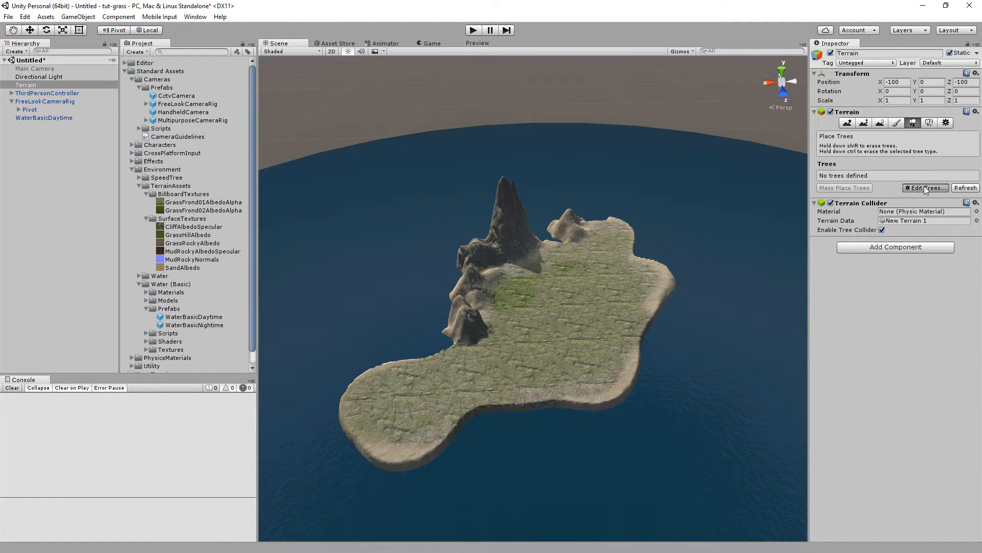
pyautogui.click(928, 192)
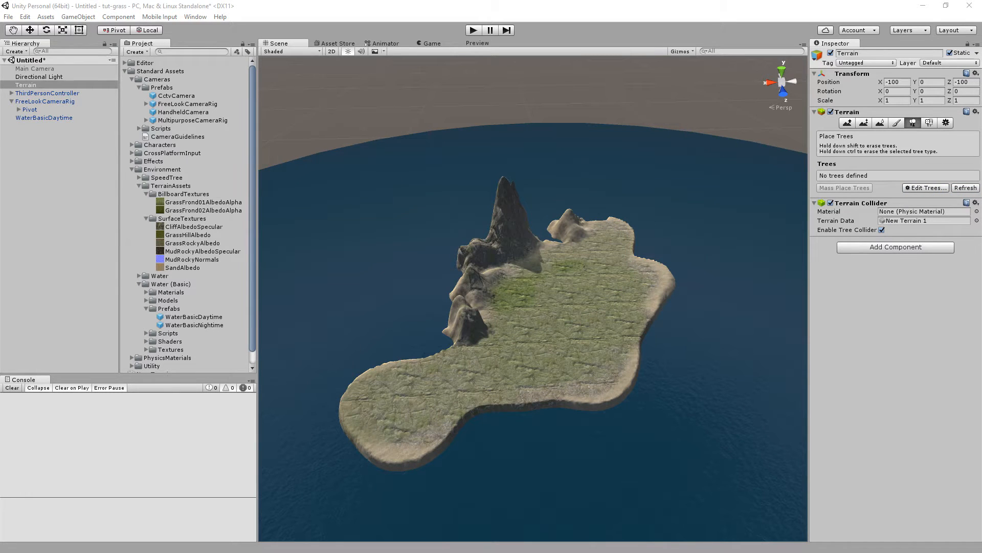
pyautogui.click(560, 173)
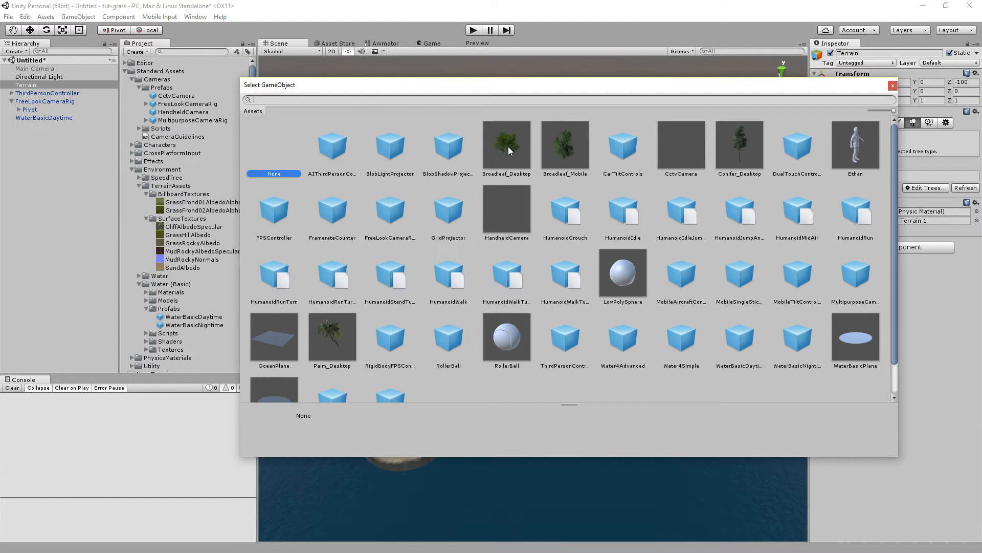
pyautogui.doubleClick(740, 146)
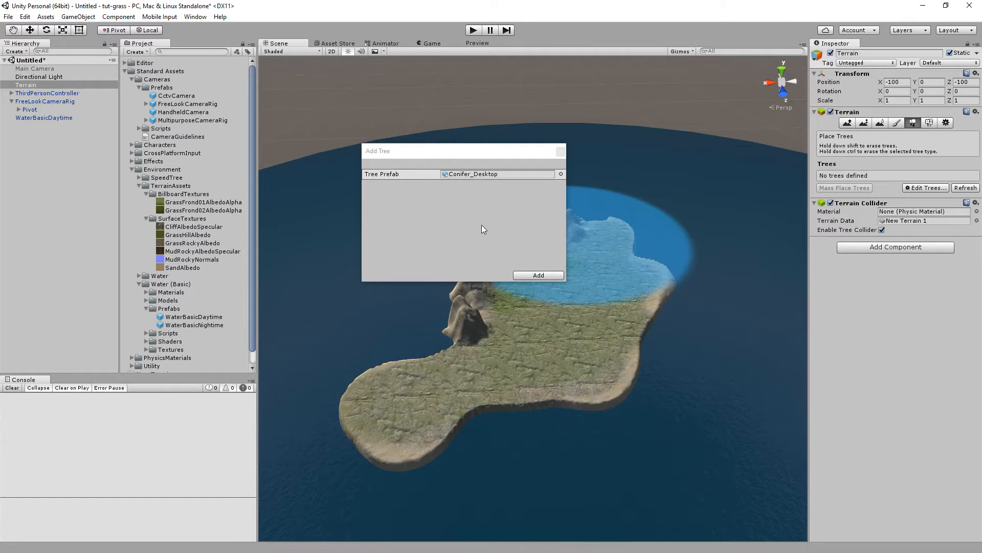
pyautogui.click(532, 275)
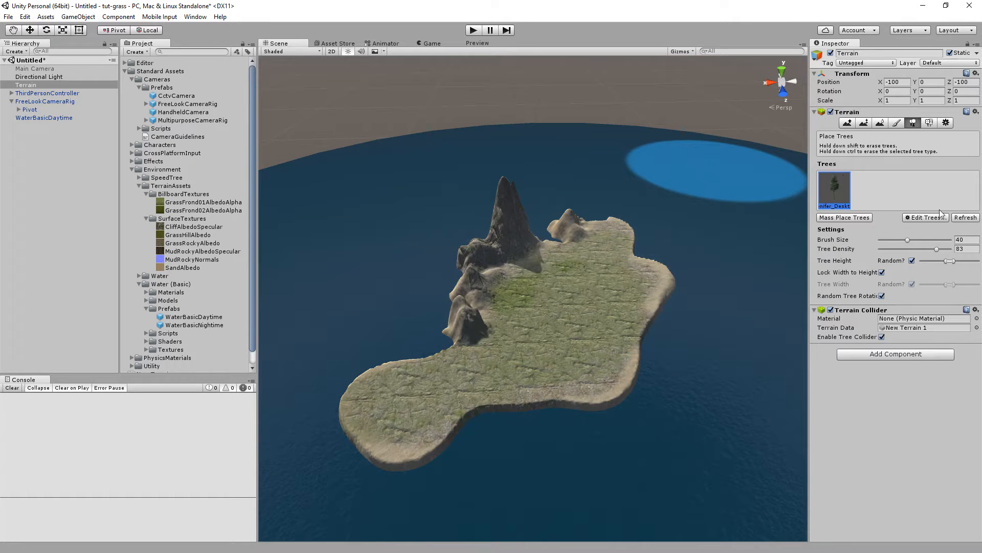
# Set tree density to 91 and paint conifer trees over the upper plateau, the western tip and the centre.
pyautogui.moveTo(907, 240)
pyautogui.mouseDown()
pyautogui.moveTo(886, 243)
pyautogui.moveTo(943, 251)
pyautogui.moveTo(928, 249)
pyautogui.moveTo(942, 249)
pyautogui.moveTo(928, 261)
pyautogui.mouseUp()
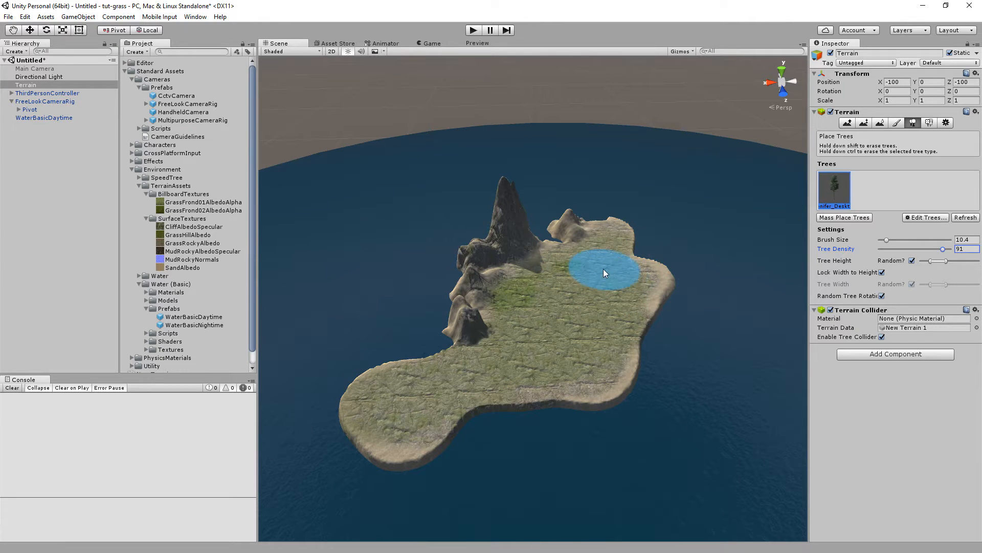
pyautogui.moveTo(588, 264); pyautogui.dragTo(543, 276)
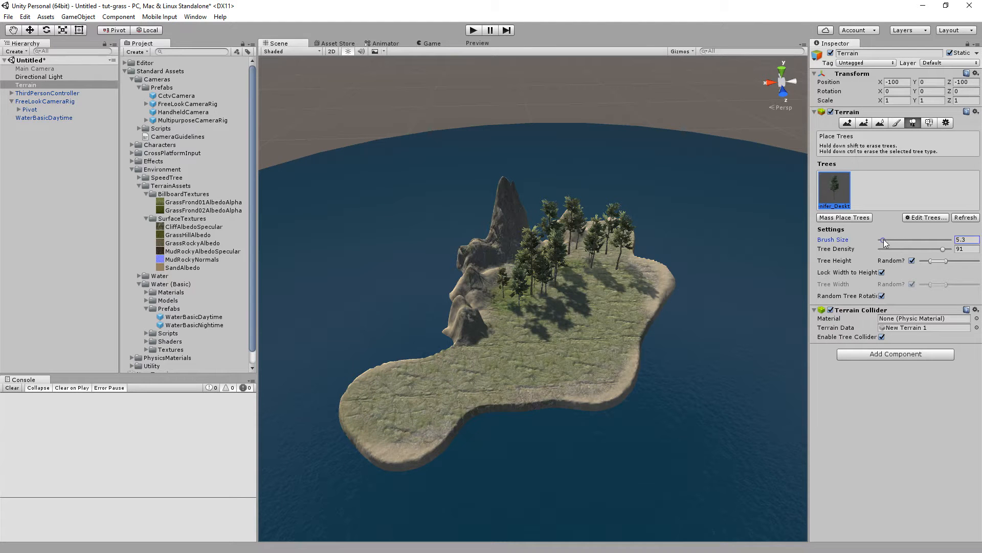
pyautogui.click(408, 391)
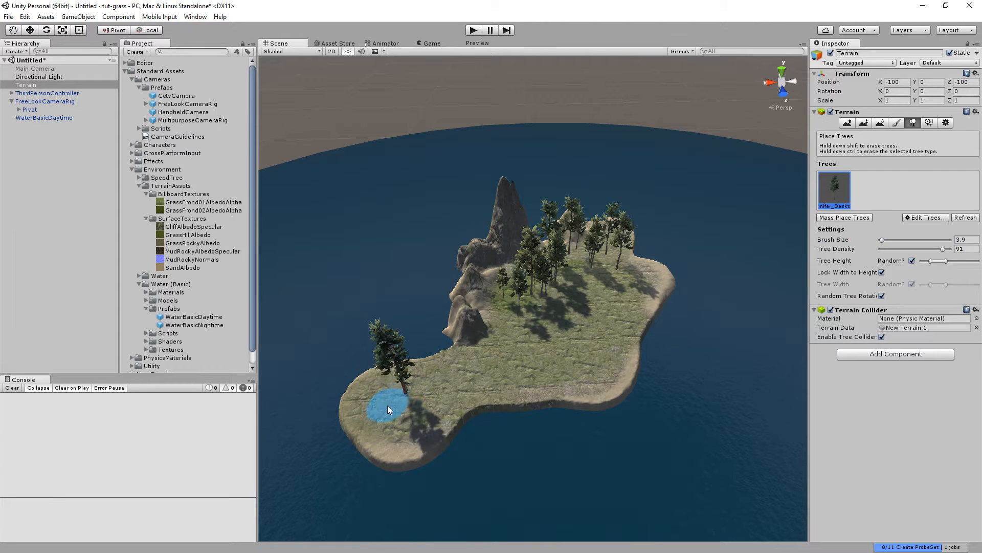
pyautogui.moveTo(416, 413); pyautogui.dragTo(481, 384)
pyautogui.click(417, 411)
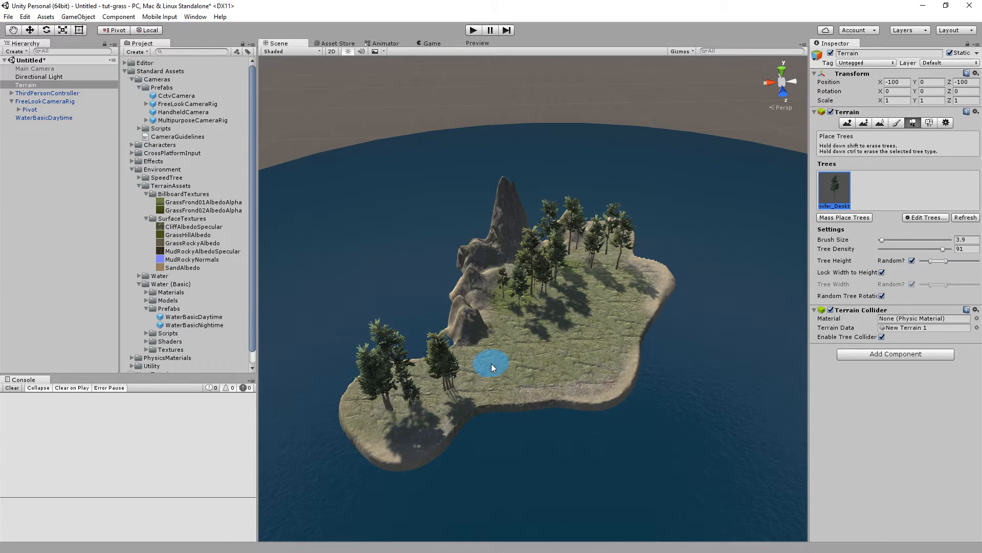
pyautogui.moveTo(493, 364); pyautogui.dragTo(593, 355)
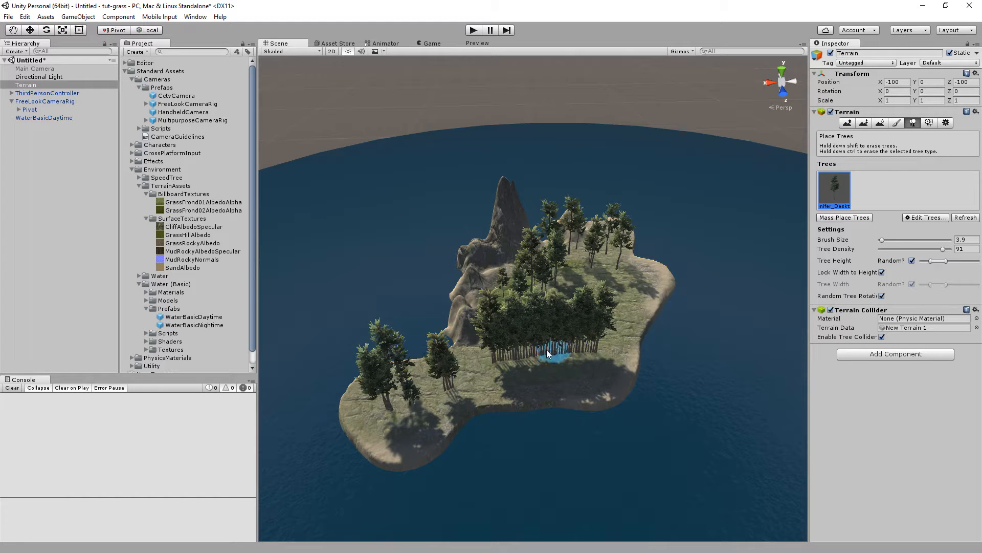
# Undo the last several tree placements.
pyautogui.click(53, 17)
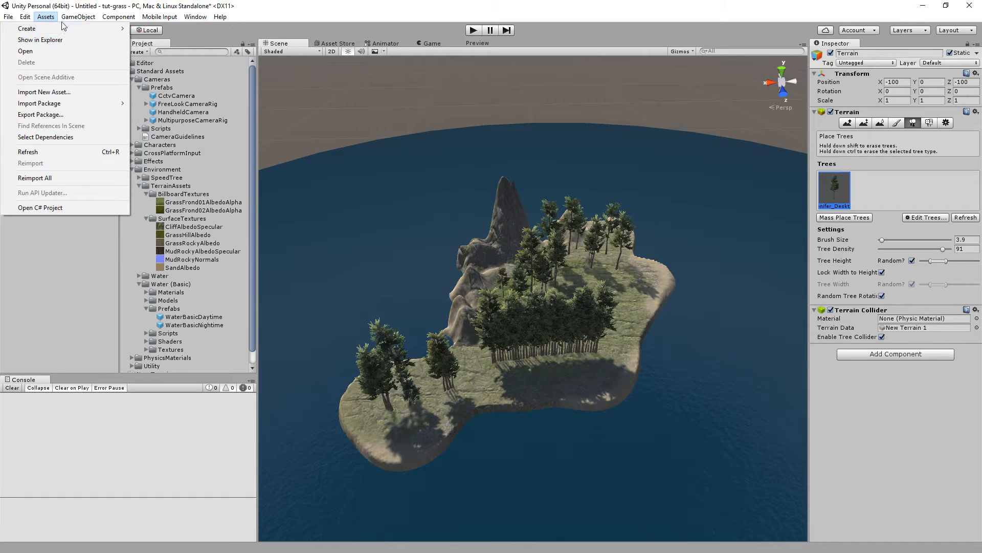
pyautogui.click(31, 29)
pyautogui.click(25, 17)
pyautogui.click(31, 29)
pyautogui.click(24, 17)
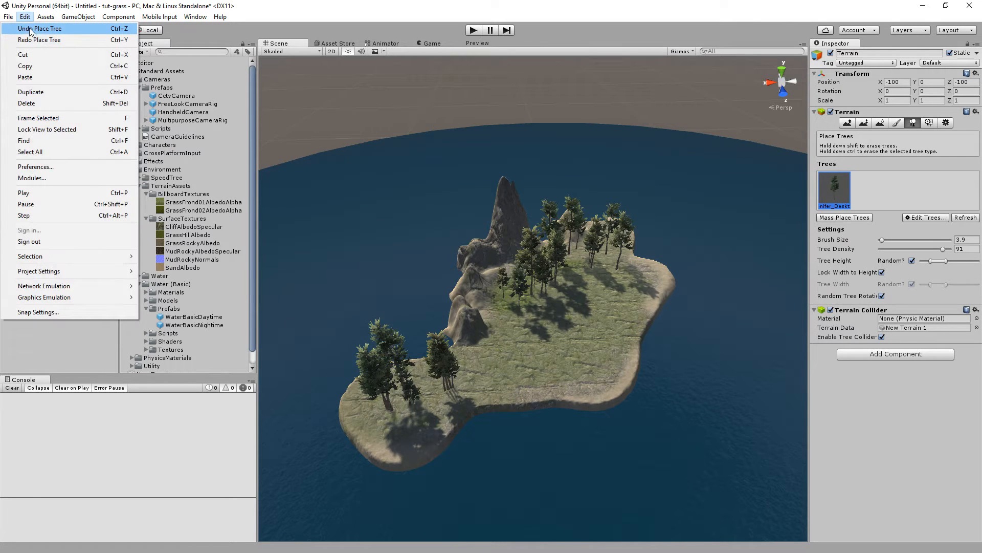
pyautogui.click(32, 29)
pyautogui.click(24, 17)
pyautogui.click(31, 29)
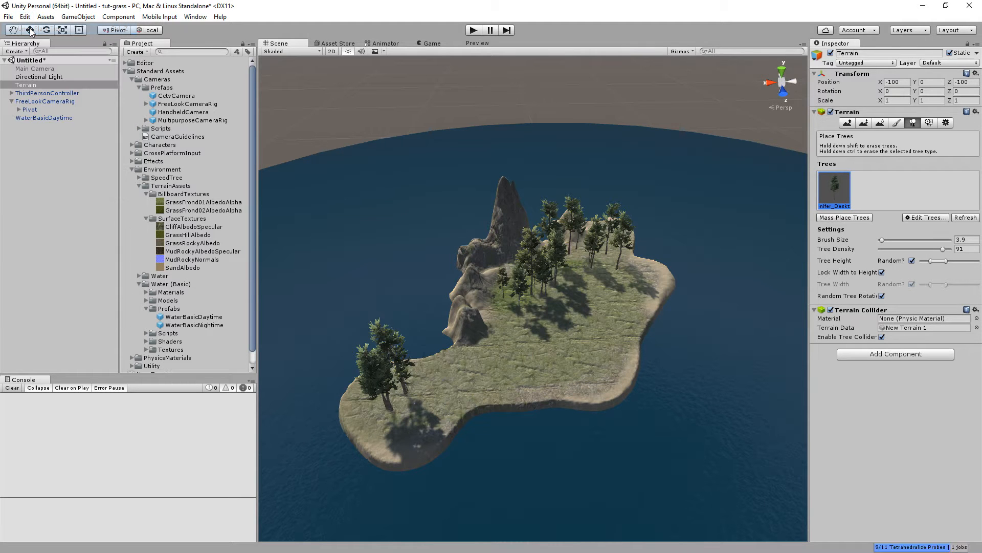
# Place individual conifers scattered across the central and southern ground of the island.
pyautogui.click(441, 380)
pyautogui.click(475, 373)
pyautogui.click(537, 361)
pyautogui.click(513, 342)
pyautogui.click(506, 376)
pyautogui.click(596, 366)
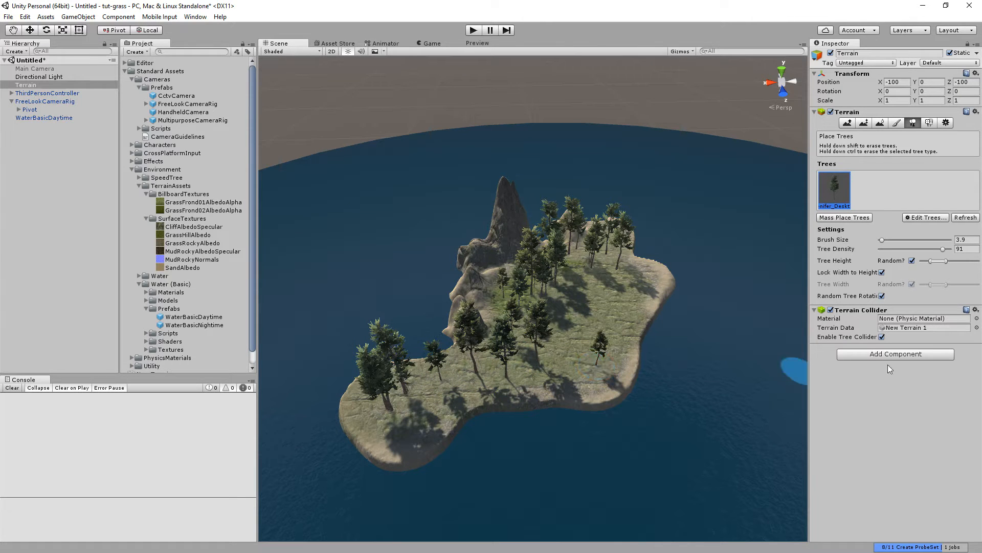
# Raise tree density to 99 and plant a dense conifer cluster on the western tip with a brush of about 10.
pyautogui.moveTo(881, 240); pyautogui.dragTo(949, 253)
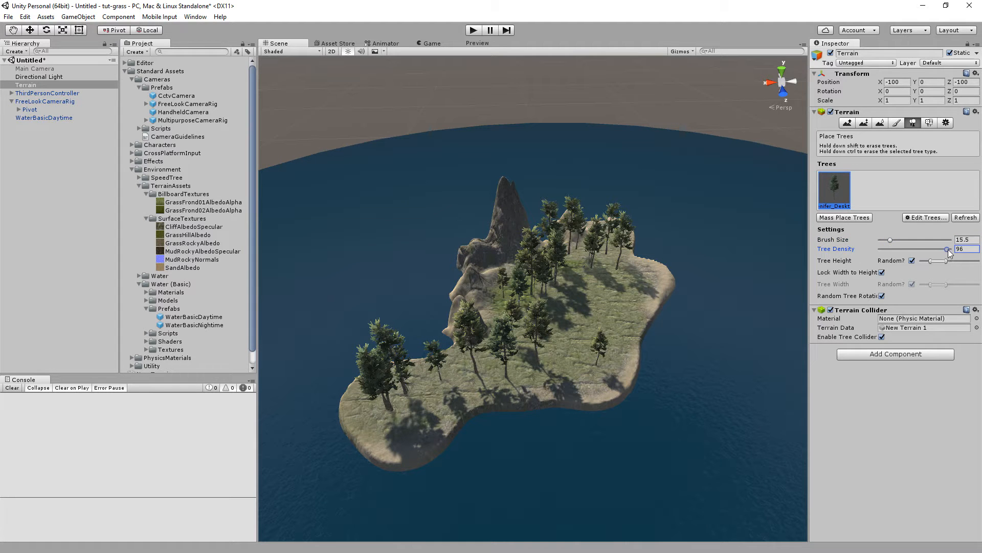
pyautogui.click(892, 240)
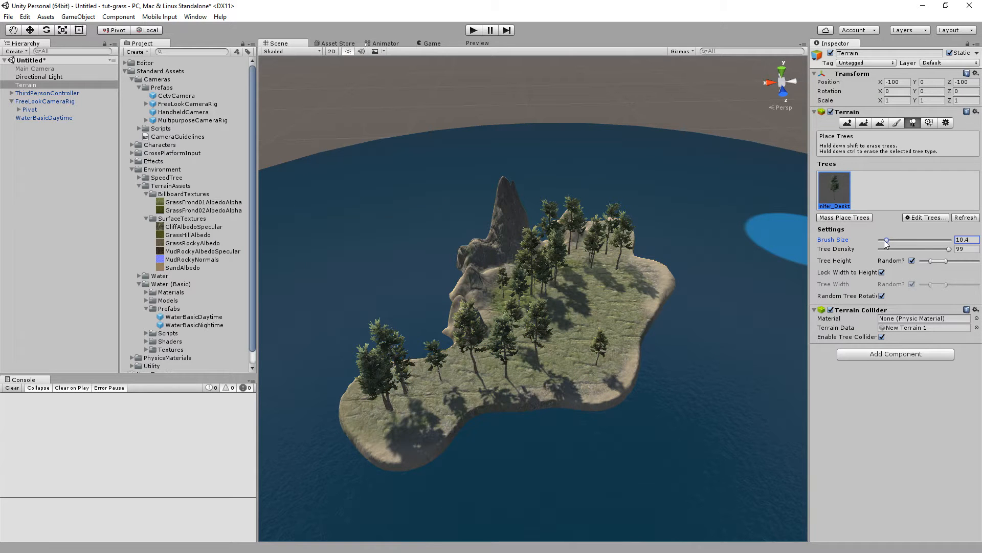
pyautogui.moveTo(884, 241); pyautogui.dragTo(884, 241)
pyautogui.click(407, 399)
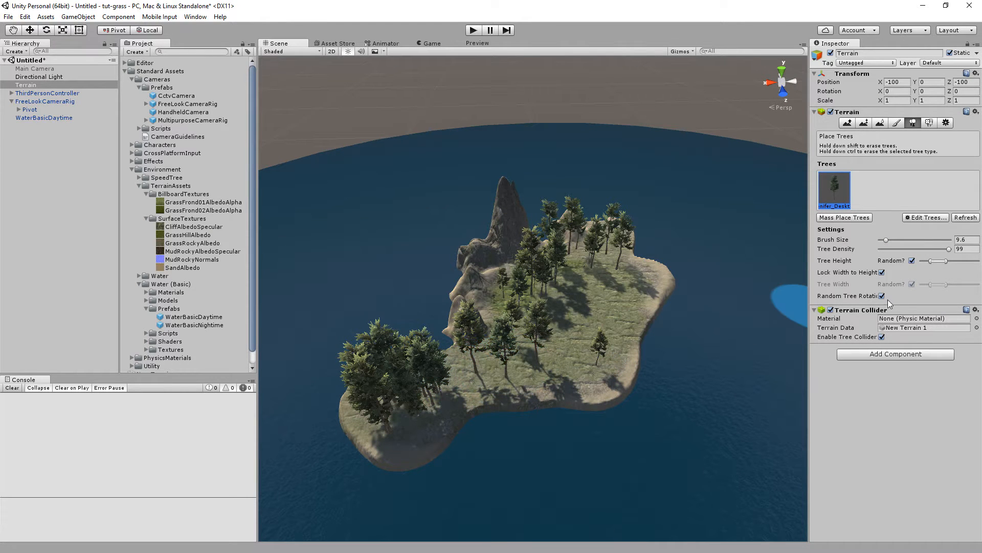
# Set the brush size to 6 and add more conifers near the southern centre of the island.
pyautogui.click(887, 241)
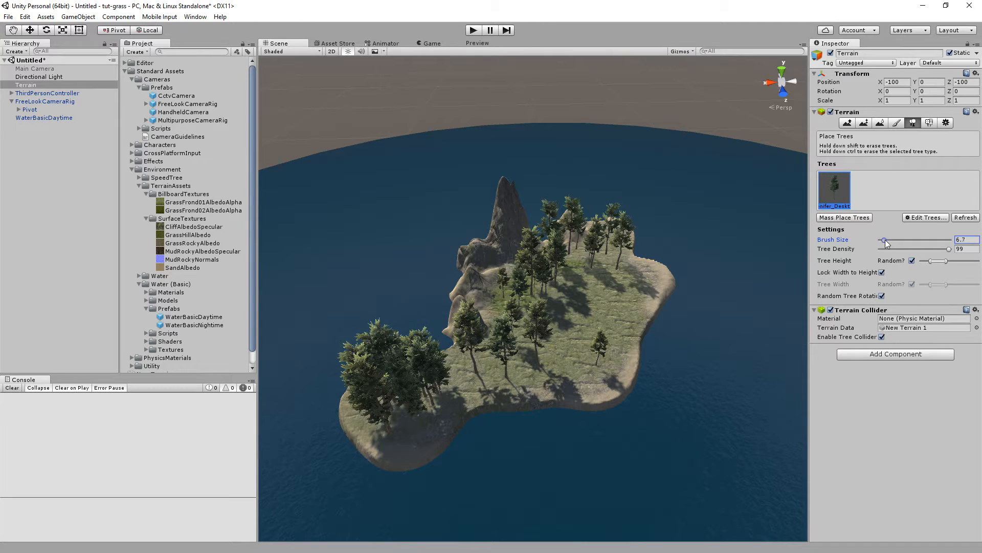
pyautogui.click(469, 366)
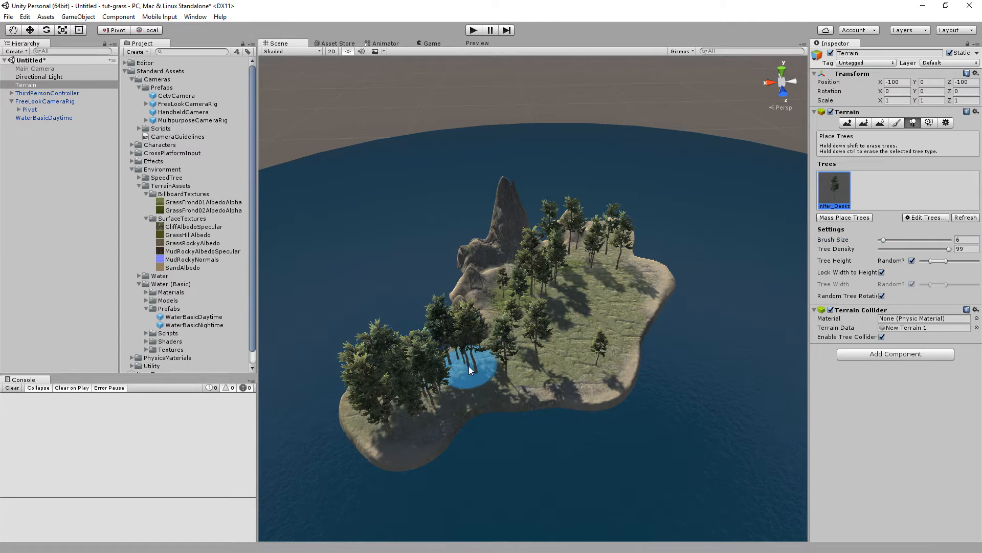
pyautogui.click(506, 377)
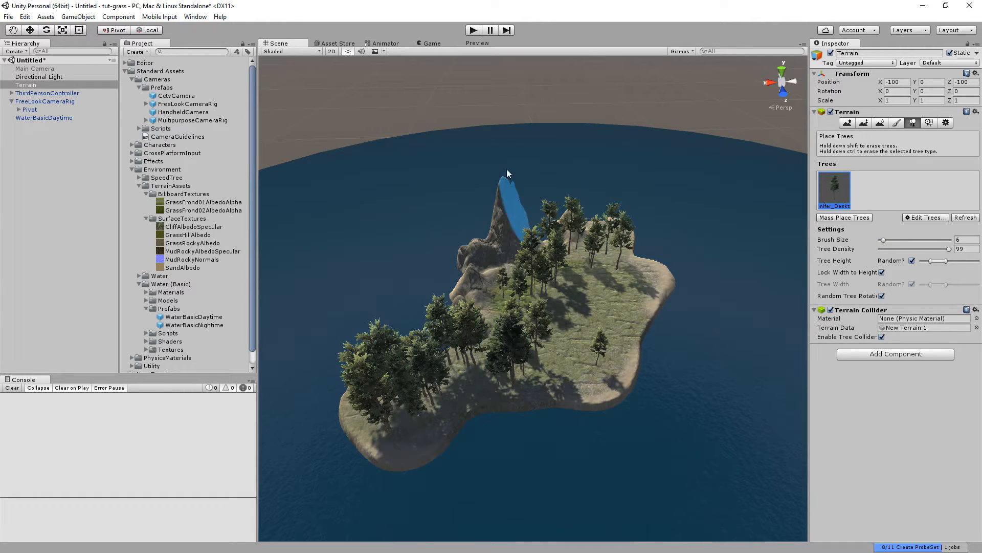
# Run the game to view the island's trees and grass from the character's viewpoint.
pyautogui.click(472, 30)
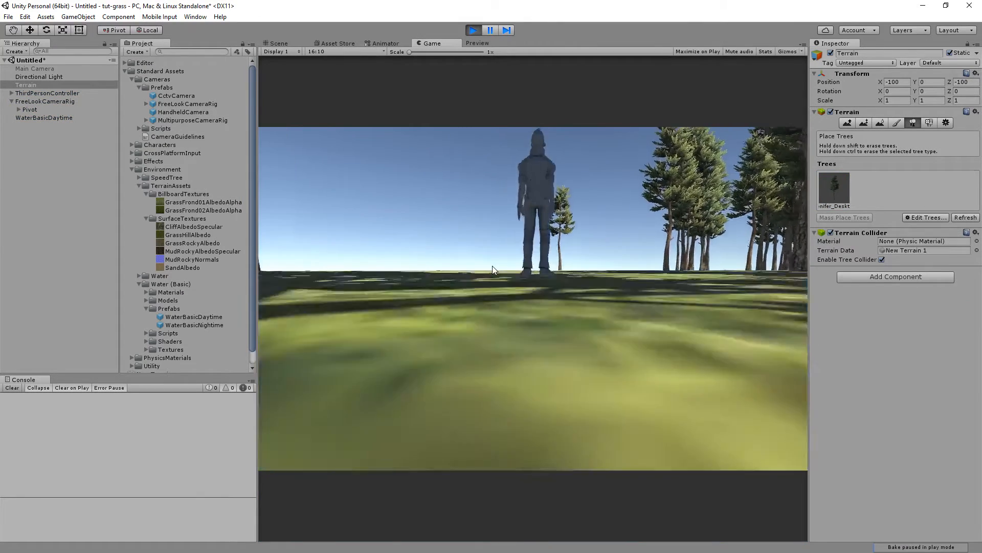
# Walk the character forward across the island, then stop play mode.
pyautogui.press('w')
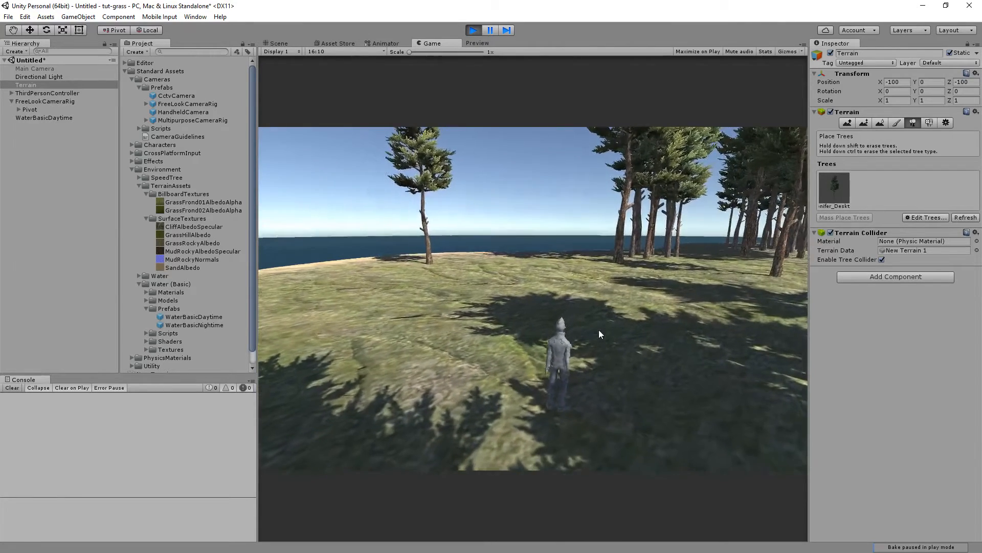
pyautogui.click(473, 30)
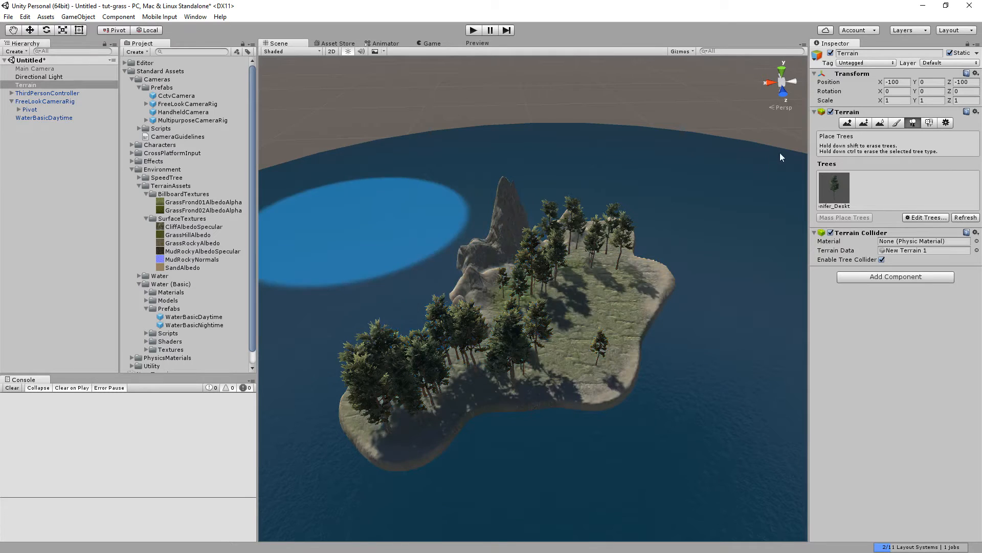
# Try raising a rough patch of terrain near the centre with a speckled Raise/Lower brush, then undo it.
pyautogui.click(847, 122)
pyautogui.keyDown('alt'); pyautogui.moveTo(617, 221); pyautogui.dragTo(561, 287); pyautogui.keyUp('alt')
pyautogui.moveTo(562, 287)
pyautogui.mouseDown(button='right')
pyautogui.moveTo(563, 272)
pyautogui.moveTo(567, 284)
pyautogui.mouseUp(button='right')
pyautogui.press('s')
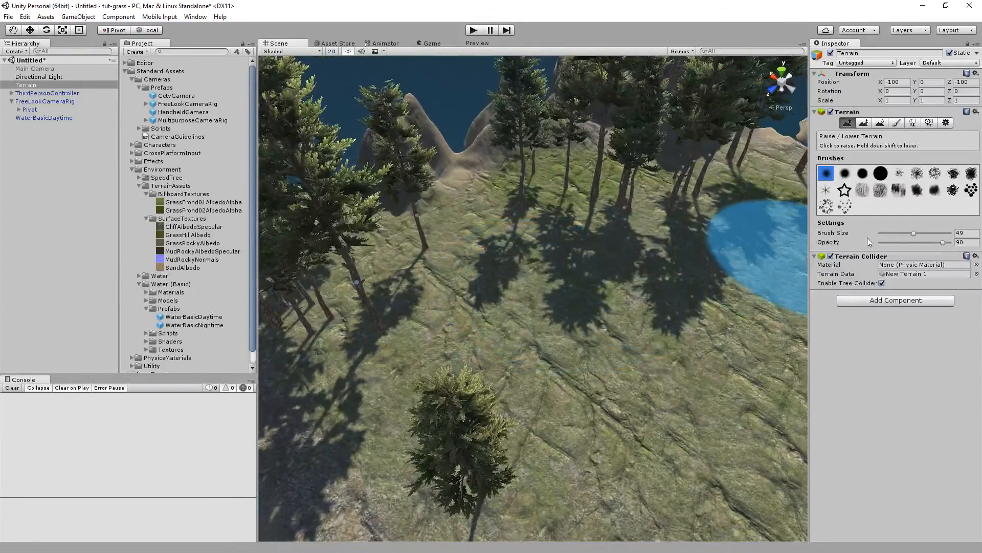
pyautogui.click(956, 193)
pyautogui.moveTo(639, 221)
pyautogui.mouseDown(button='right')
pyautogui.moveTo(553, 221)
pyautogui.moveTo(584, 240)
pyautogui.mouseUp(button='right')
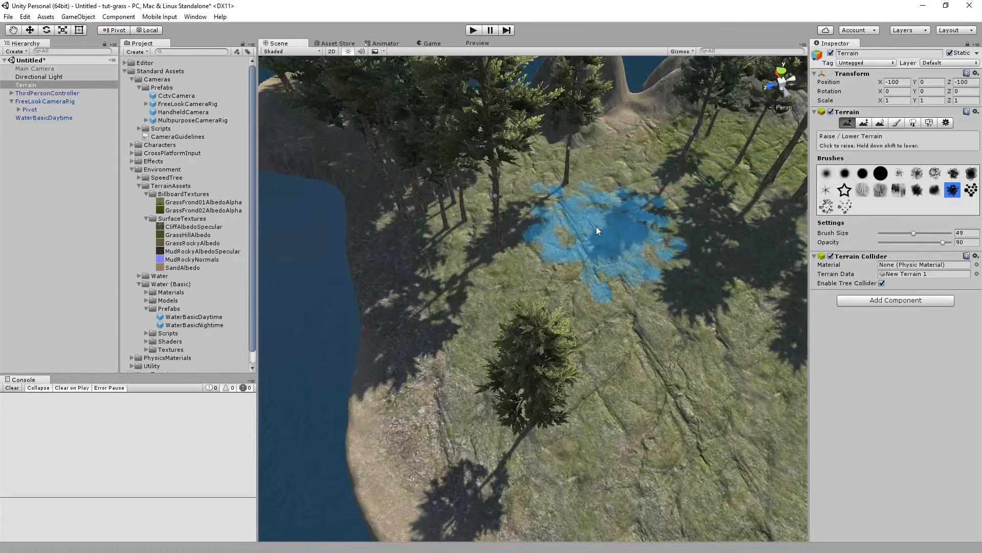
pyautogui.moveTo(592, 236)
pyautogui.keyDown('shift'); pyautogui.mouseDown()
pyautogui.moveTo(585, 253)
pyautogui.moveTo(701, 254)
pyautogui.moveTo(616, 257)
pyautogui.moveTo(600, 272)
pyautogui.moveTo(631, 256)
pyautogui.mouseUp(); pyautogui.keyUp('shift')
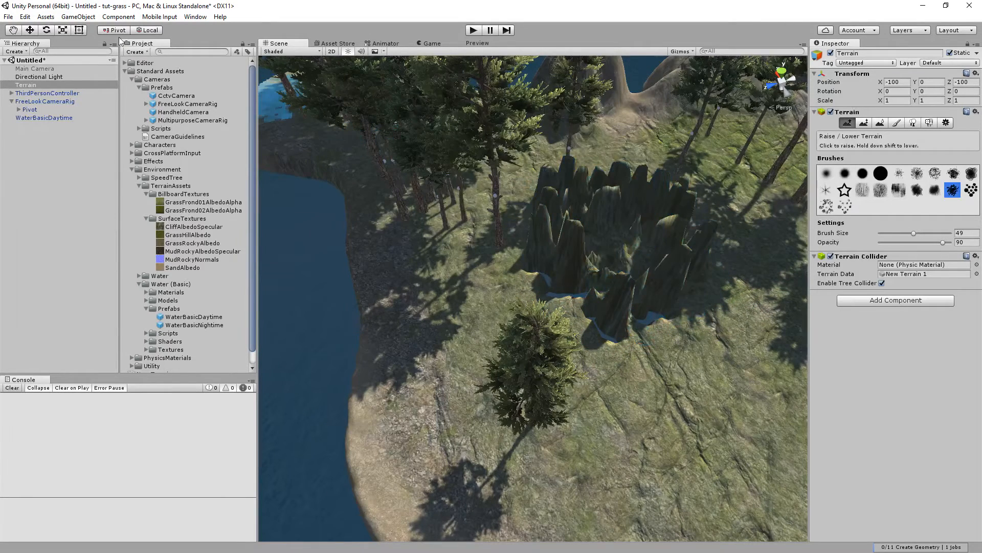
pyautogui.click(24, 16)
pyautogui.click(44, 29)
pyautogui.click(24, 16)
pyautogui.click(30, 29)
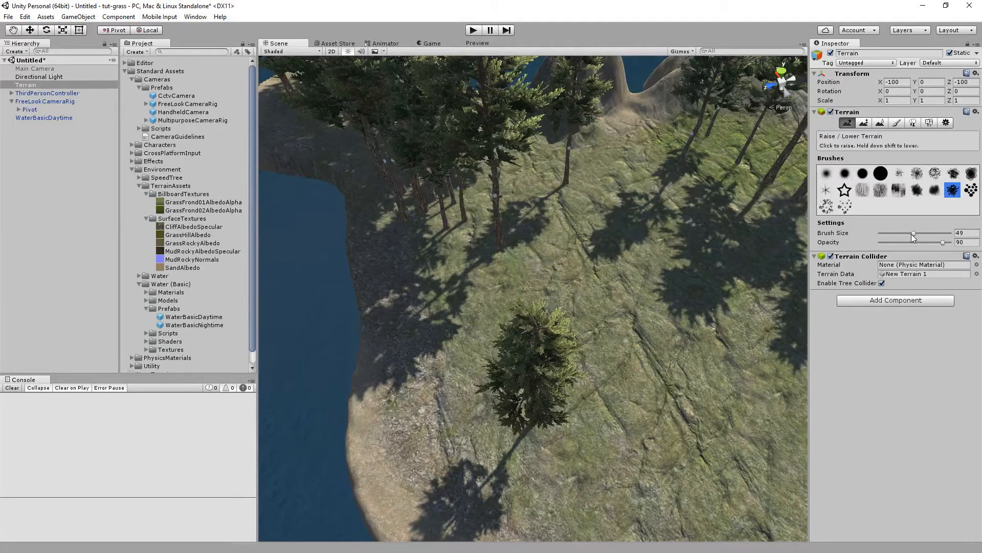
# Set the brush size to 23 and opacity to 25, and lower a small pit into the ground near the centre.
pyautogui.moveTo(913, 232)
pyautogui.mouseDown()
pyautogui.moveTo(895, 233)
pyautogui.moveTo(907, 242)
pyautogui.mouseUp()
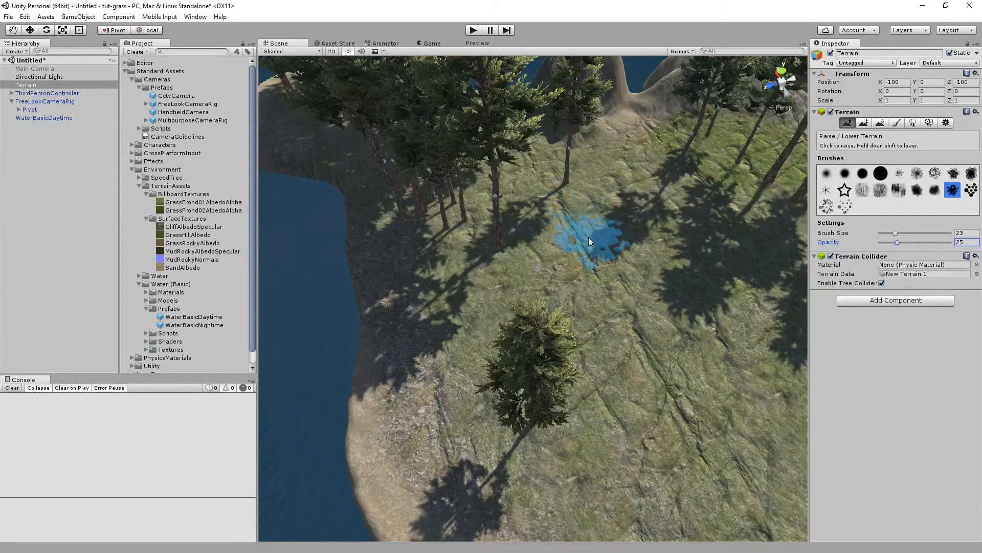
pyautogui.keyDown('shift'); pyautogui.moveTo(588, 237); pyautogui.dragTo(644, 224); pyautogui.keyUp('shift')
pyautogui.moveTo(670, 260)
pyautogui.keyDown('shift'); pyautogui.mouseDown()
pyautogui.moveTo(603, 273)
pyautogui.moveTo(562, 263)
pyautogui.moveTo(579, 234)
pyautogui.mouseUp(); pyautogui.keyUp('shift')
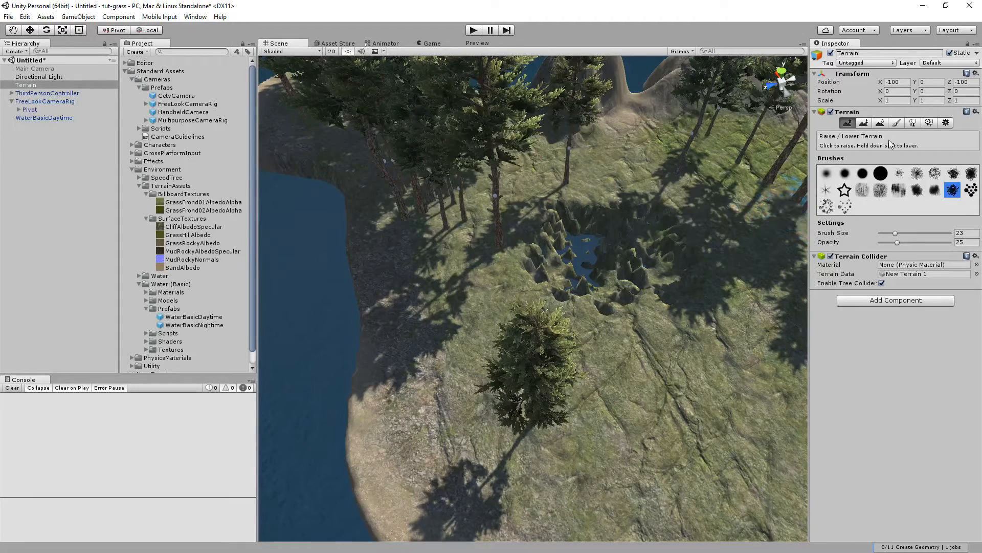
# Smooth the pit's edges with the Smooth Height tool and a round brush.
pyautogui.click(880, 123)
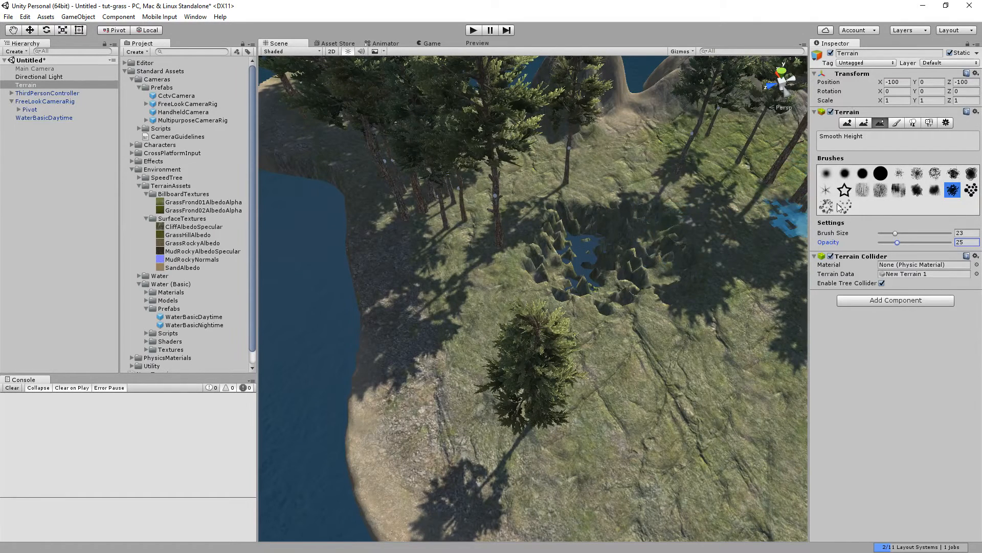
pyautogui.click(825, 173)
pyautogui.moveTo(622, 249)
pyautogui.mouseDown()
pyautogui.moveTo(646, 248)
pyautogui.moveTo(625, 233)
pyautogui.moveTo(594, 234)
pyautogui.moveTo(562, 254)
pyautogui.moveTo(583, 272)
pyautogui.moveTo(589, 302)
pyautogui.moveTo(688, 283)
pyautogui.moveTo(648, 224)
pyautogui.mouseUp()
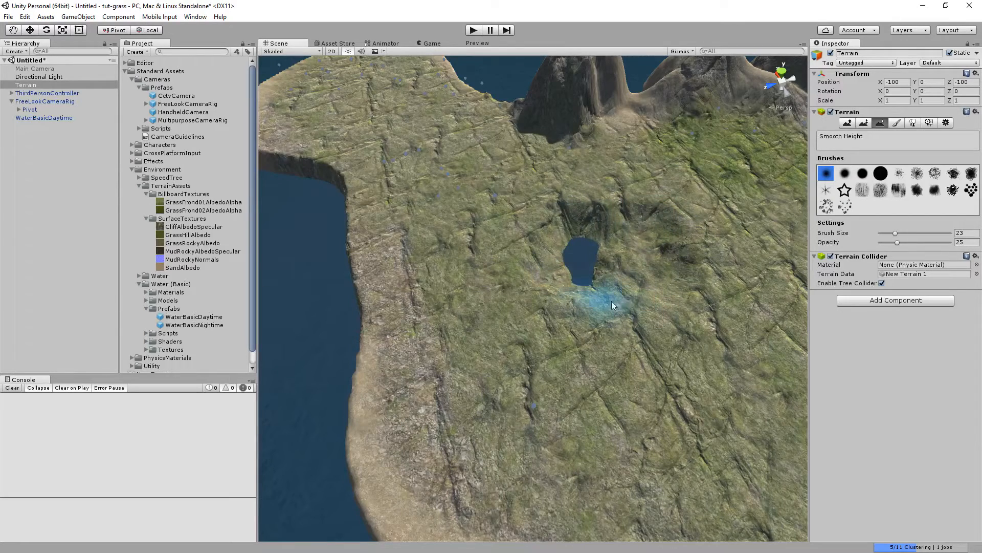
pyautogui.moveTo(566, 228); pyautogui.dragTo(566, 230)
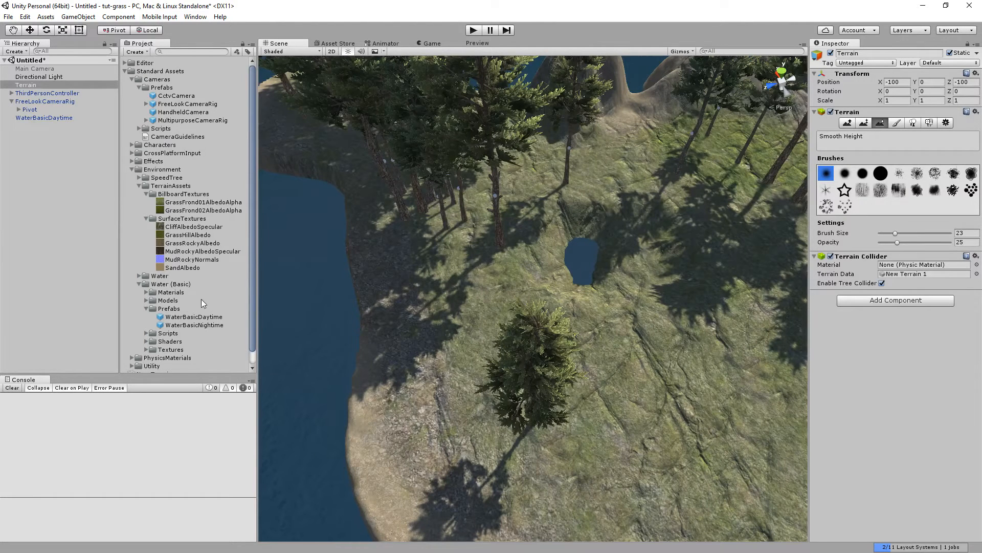
# Add a second WaterBasicDaytime prefab to the scene and delete it again.
pyautogui.scroll(-1, 195, 302)
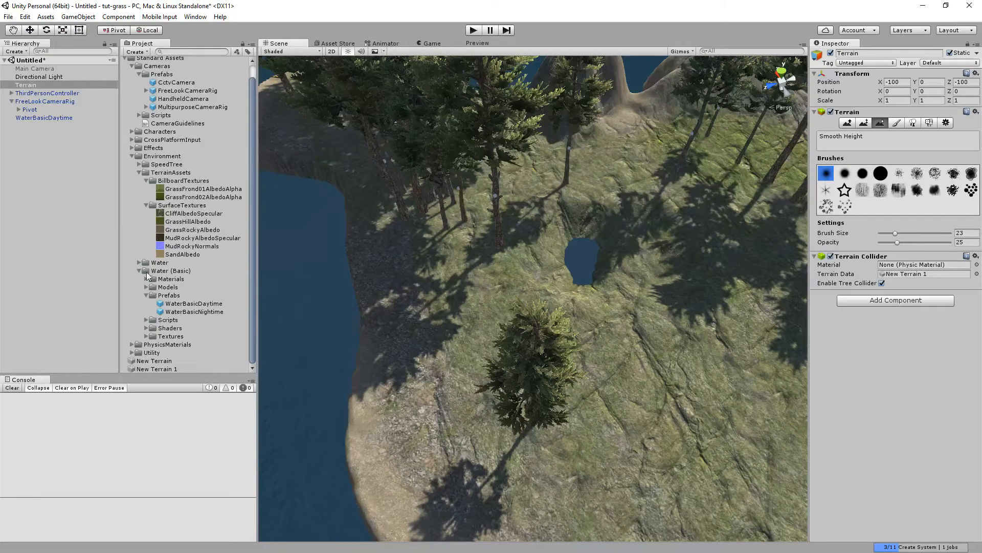
pyautogui.moveTo(176, 304); pyautogui.dragTo(70, 189)
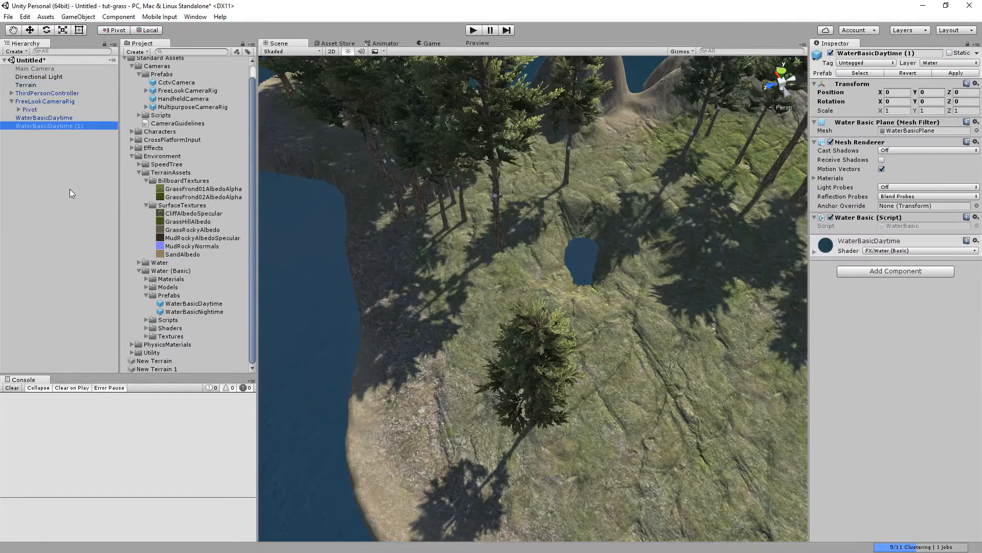
pyautogui.scroll(-10, 581, 201)
pyautogui.scroll(-3, 596, 191)
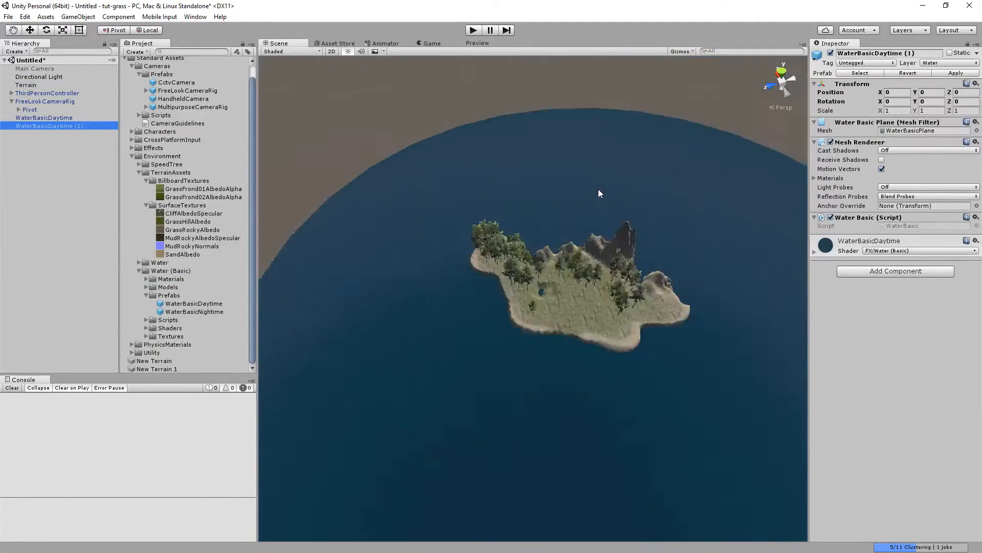
pyautogui.scroll(15, 595, 189)
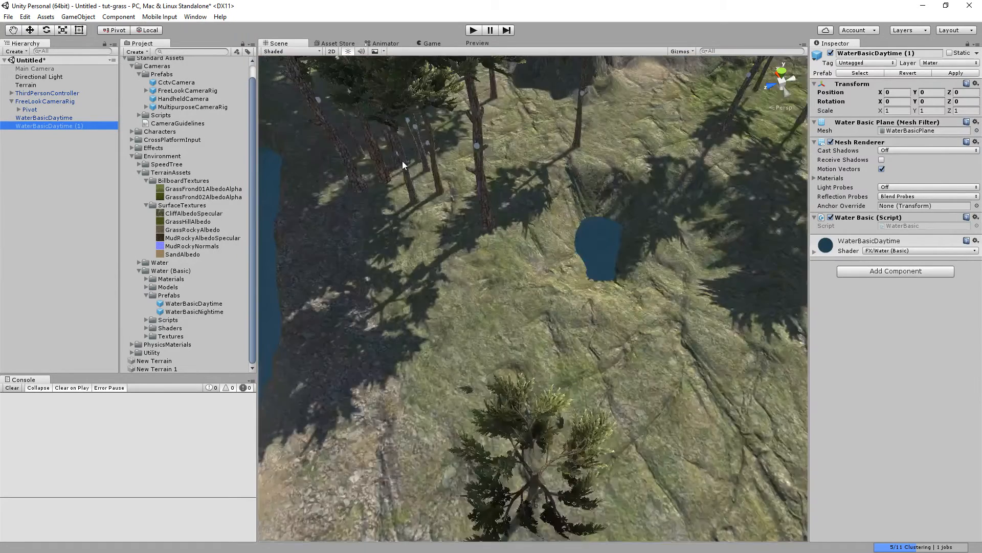
pyautogui.scroll(-5, 402, 161)
pyautogui.scroll(3, 489, 162)
pyautogui.click(72, 127)
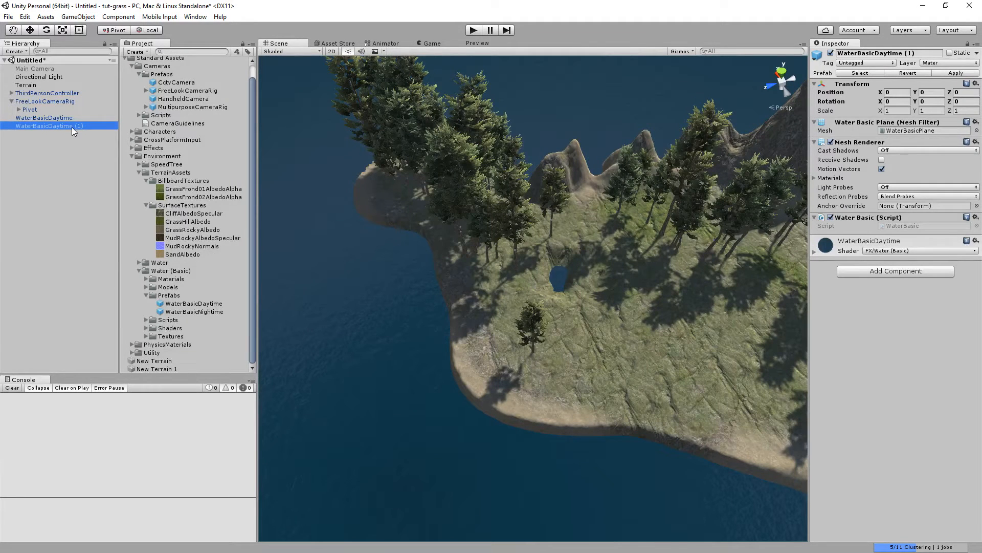
pyautogui.press('BackSpace')
pyautogui.click(5, 179)
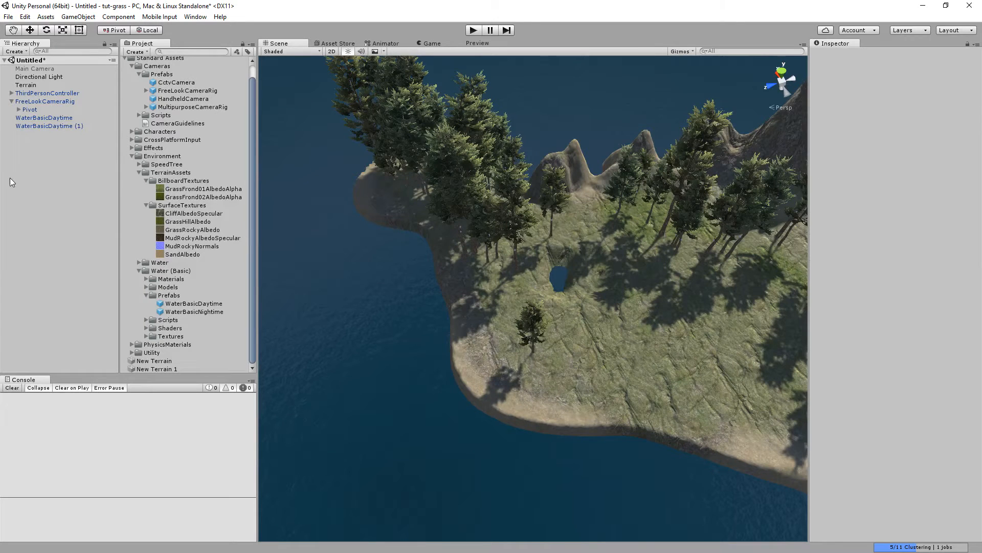
pyautogui.click(28, 128)
pyautogui.press('Delete')
# Add the WaterProDaytime prefab from the Water folder to the scene.
pyautogui.click(139, 263)
pyautogui.moveTo(188, 306); pyautogui.dragTo(69, 195)
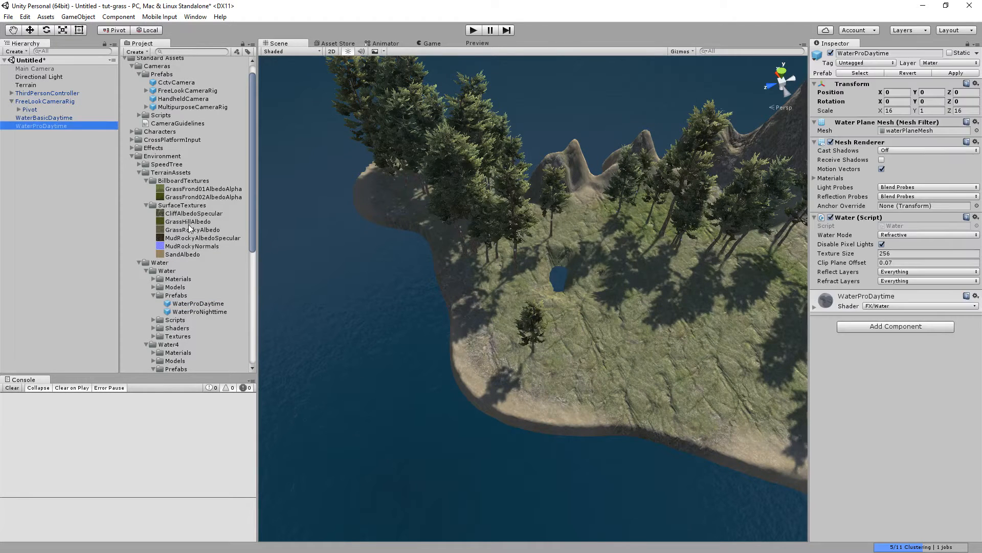
pyautogui.scroll(-15, 492, 264)
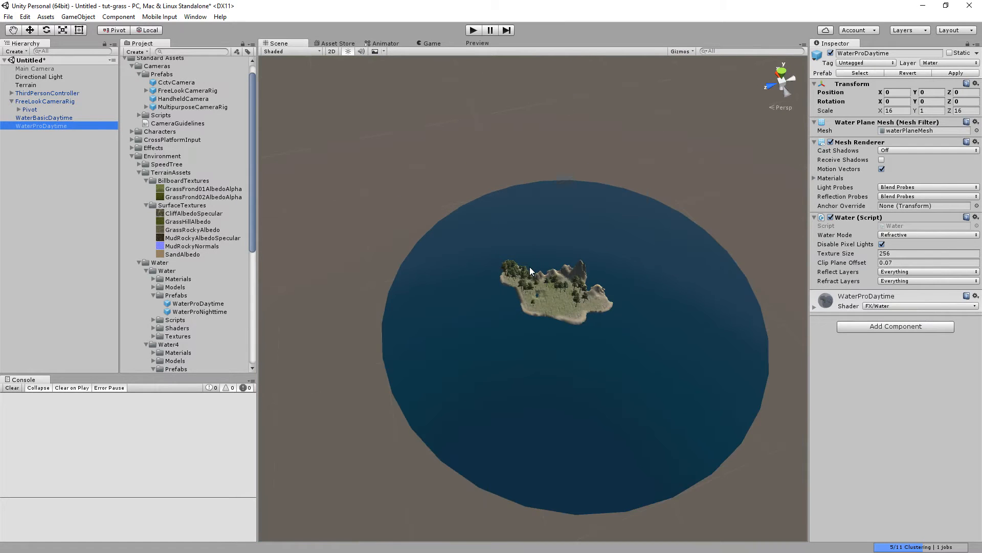
pyautogui.scroll(2, 522, 269)
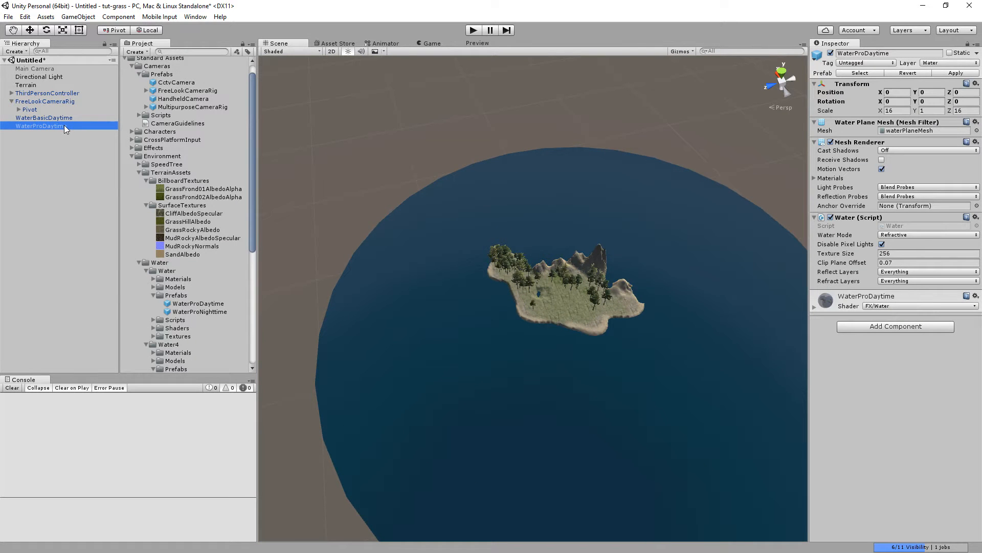
pyautogui.keyDown('alt'); pyautogui.moveTo(541, 184); pyautogui.dragTo(572, 171); pyautogui.keyUp('alt')
pyautogui.keyDown('alt'); pyautogui.scroll(10, 572, 170); pyautogui.keyUp('alt')
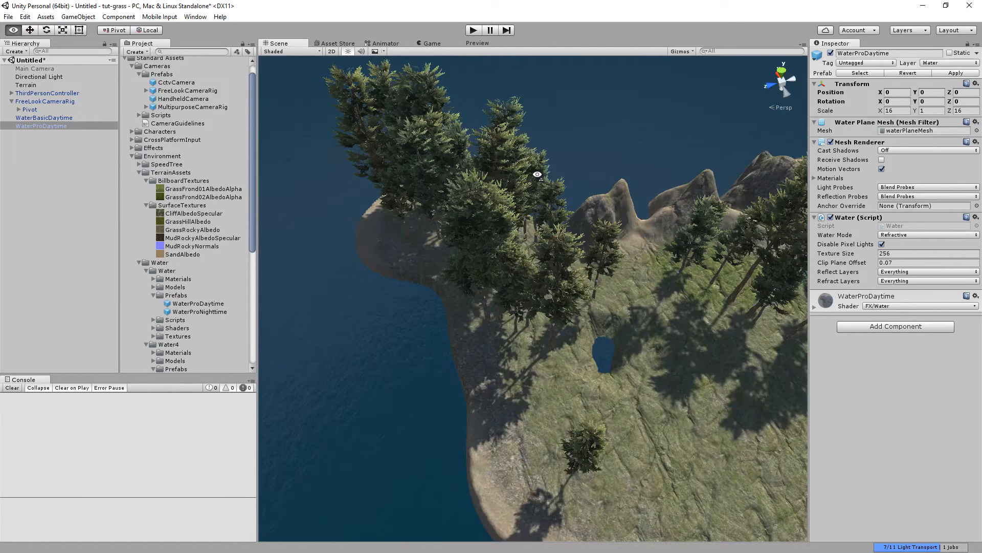
# Move the WaterProDaytime plane into the pit to form a pond, at about X 21.04, Y 8.95, Z 31.31.
pyautogui.click(30, 30)
pyautogui.scroll(-10, 578, 284)
pyautogui.scroll(3, 598, 301)
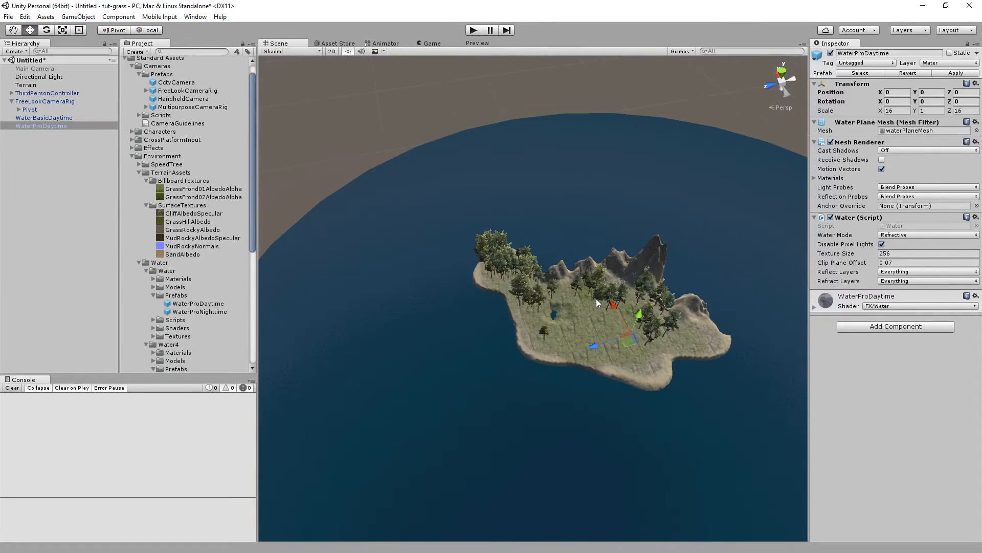
pyautogui.moveTo(604, 343); pyautogui.dragTo(545, 289)
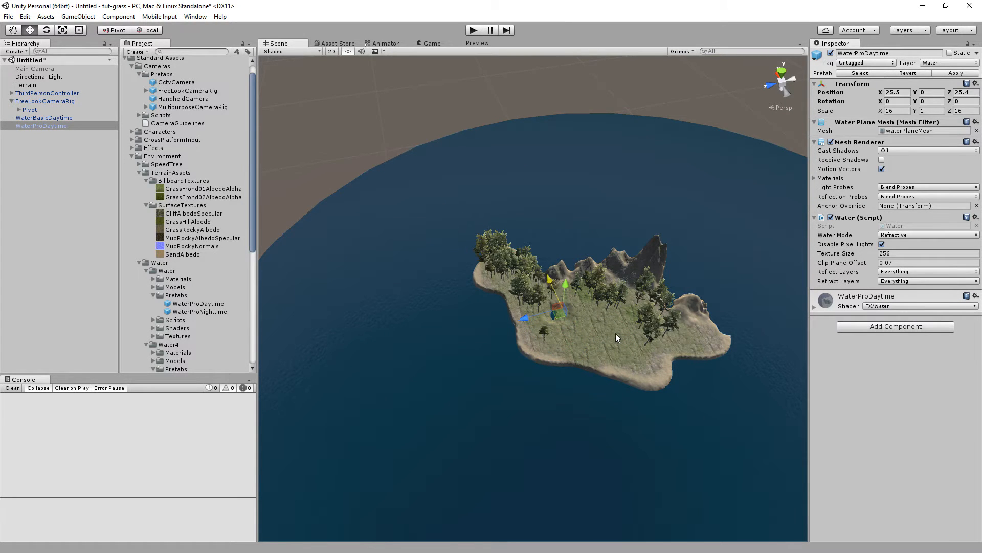
pyautogui.scroll(5, 616, 330)
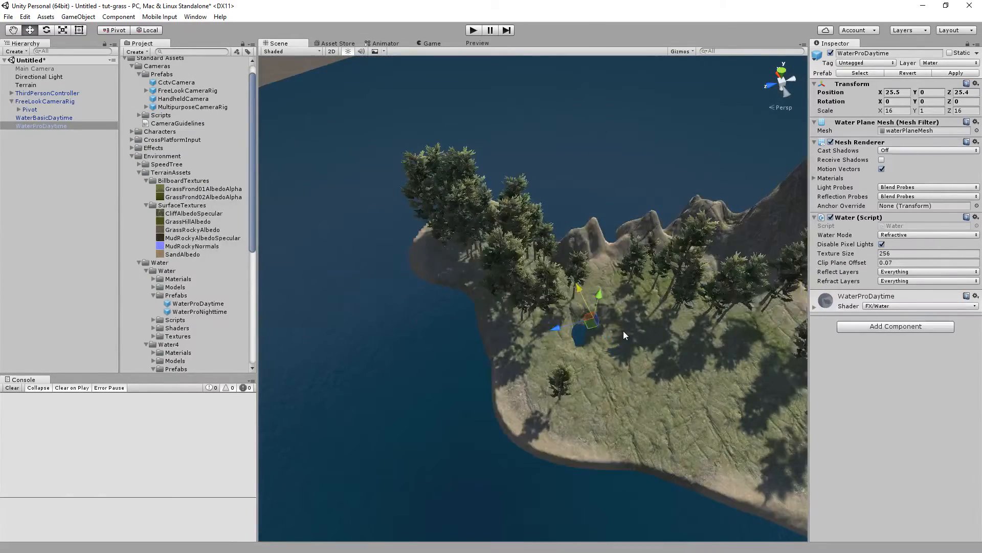
pyautogui.scroll(5, 622, 330)
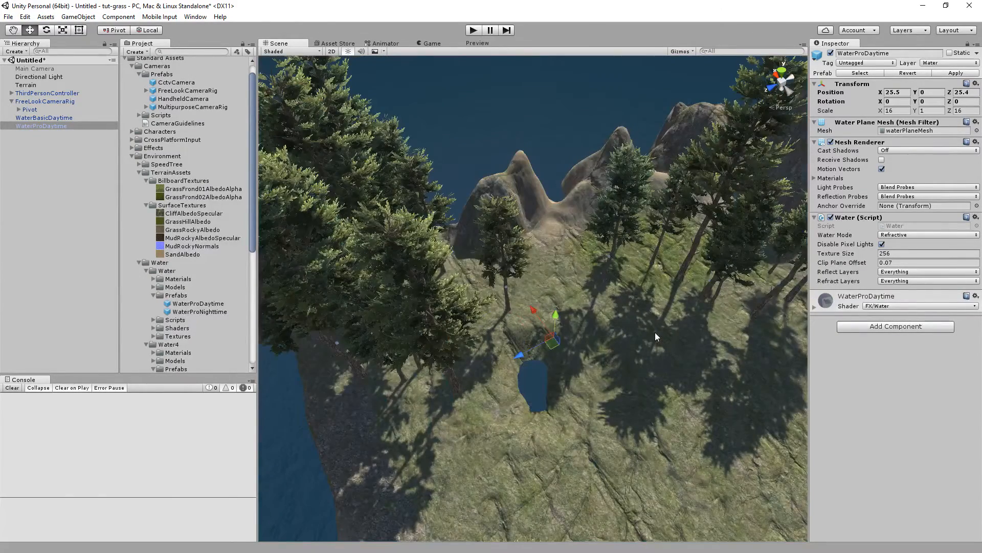
pyautogui.scroll(5, 647, 334)
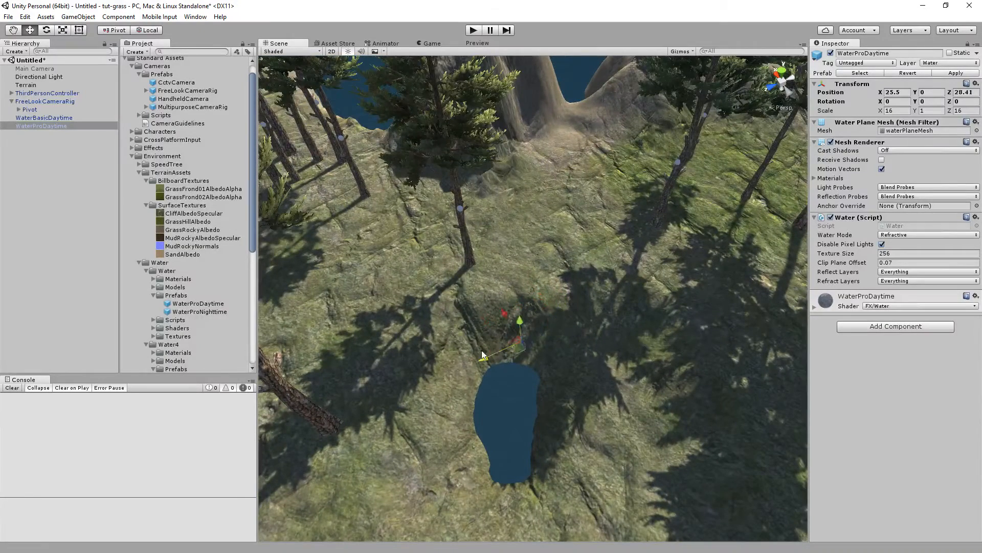
pyautogui.moveTo(483, 354); pyautogui.dragTo(519, 344)
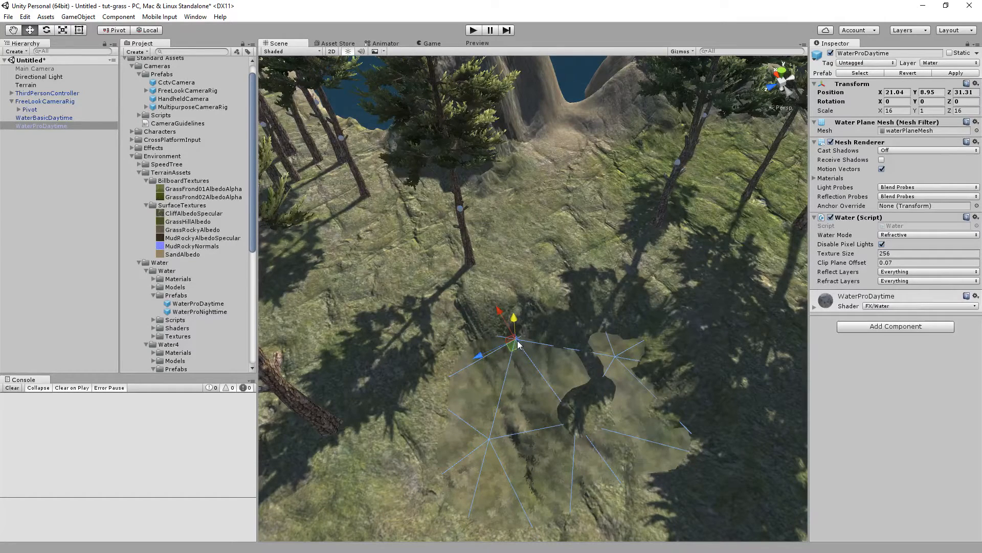
# Run the game and walk the character over to the pond, then stop play mode.
pyautogui.click(471, 30)
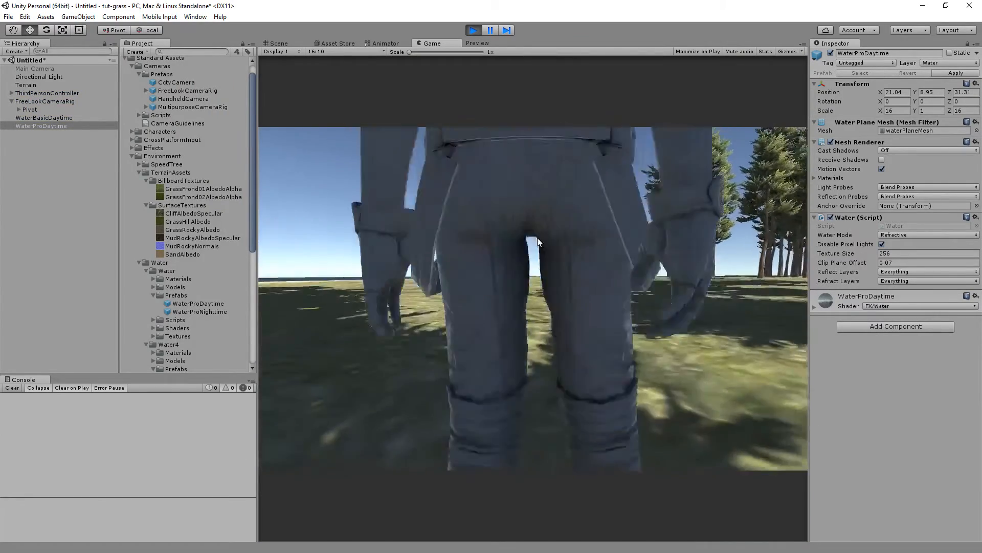
pyautogui.press('w')
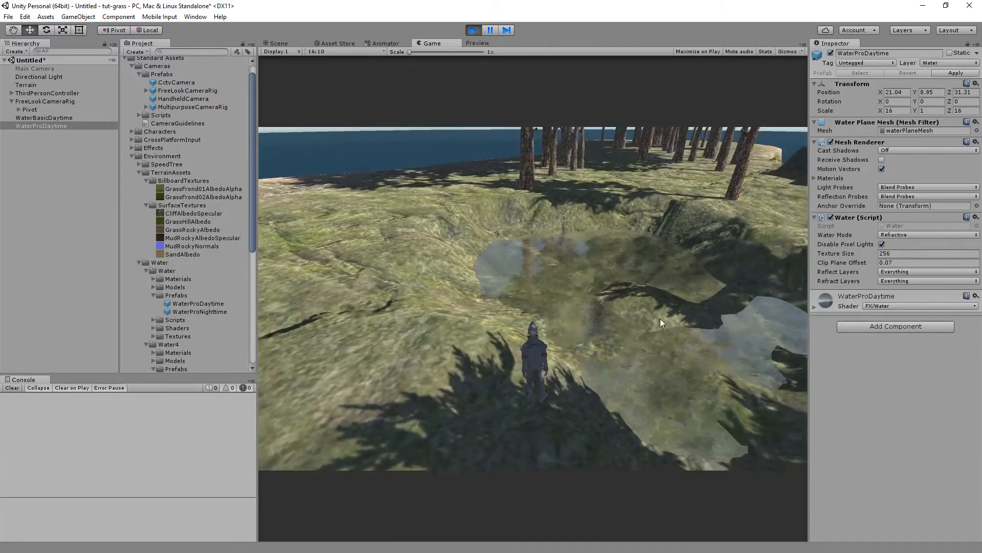
pyautogui.press('w')
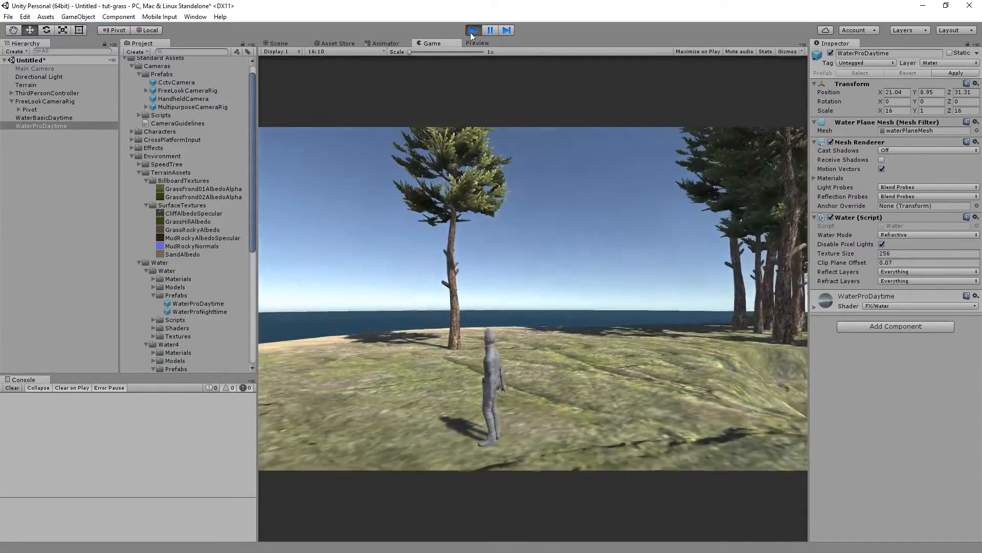
pyautogui.click(472, 32)
# Open the terrain's Paint Details tool and start adding a grass texture.
pyautogui.moveTo(573, 197); pyautogui.dragTo(589, 106, button='right')
pyautogui.press('w')
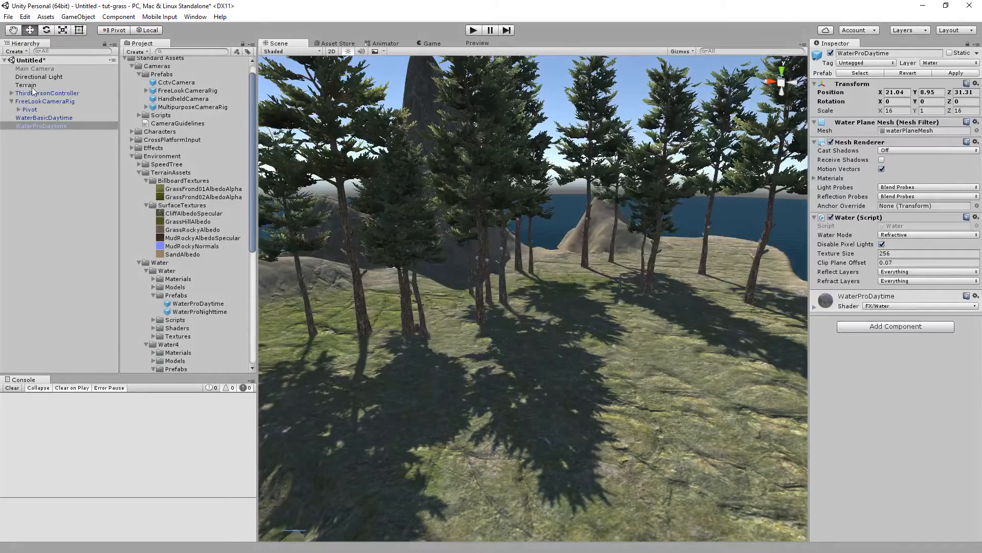
pyautogui.click(28, 84)
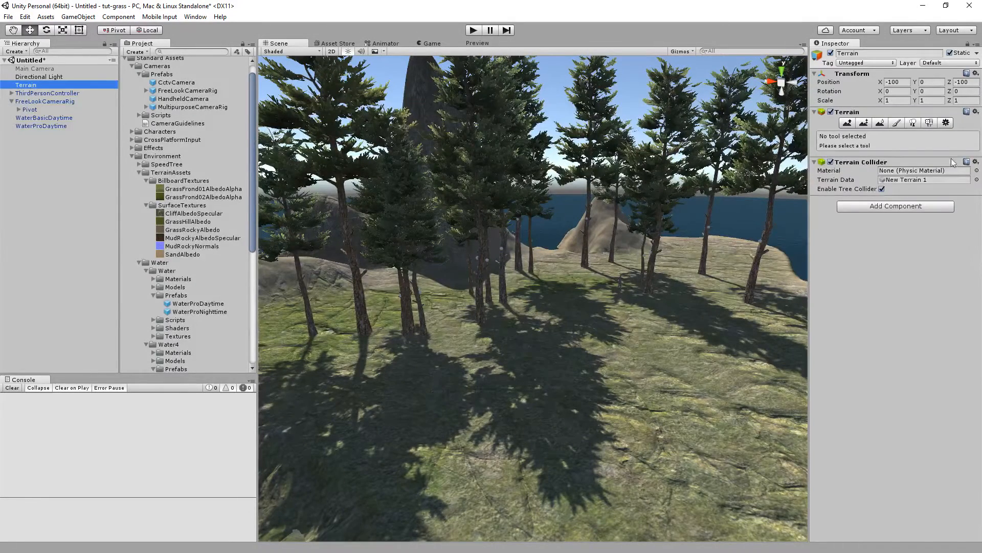
pyautogui.click(929, 123)
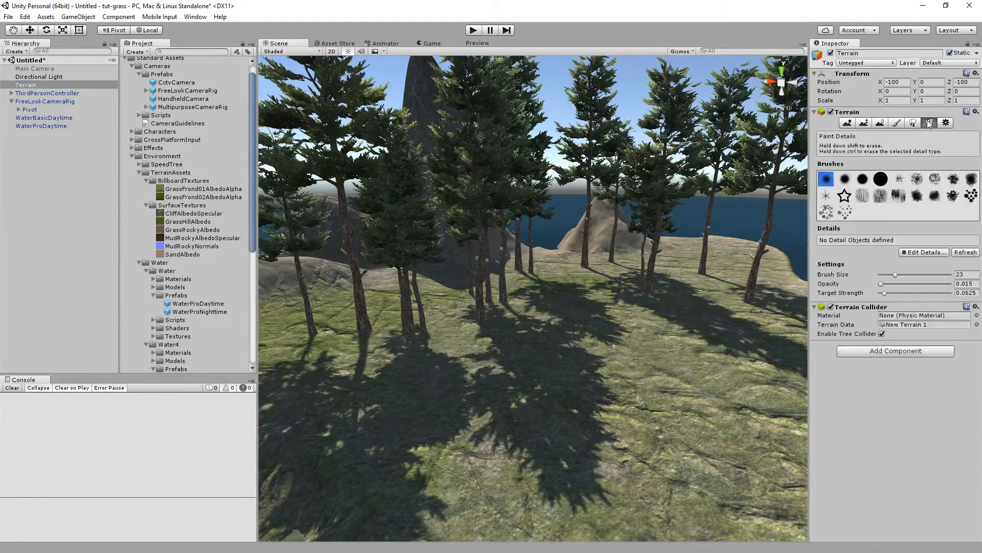
pyautogui.click(919, 253)
pyautogui.click(919, 255)
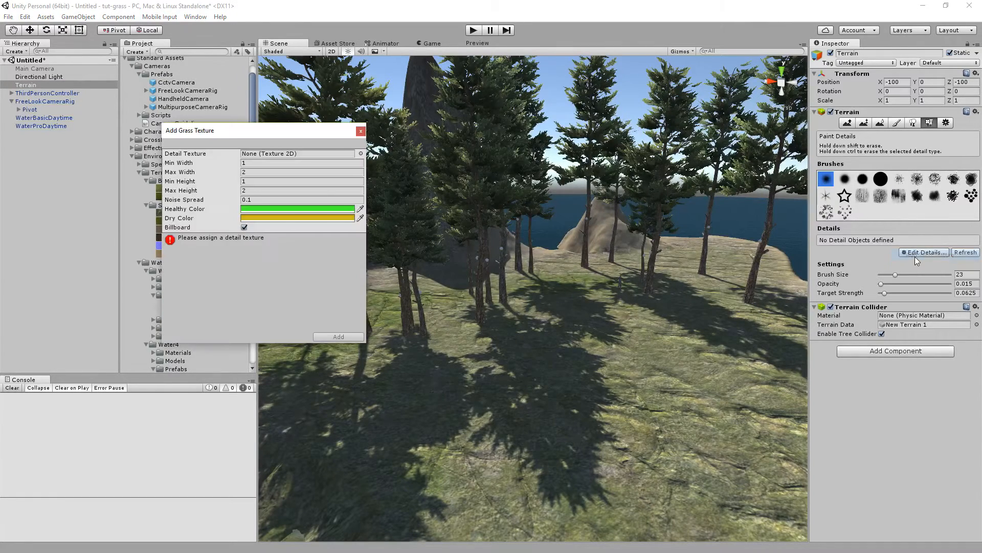
# Set the grass detail texture to GrassFrond01AlbedoAlpha.
pyautogui.click(361, 153)
pyautogui.scroll(-4, 496, 263)
pyautogui.scroll(-3, 495, 263)
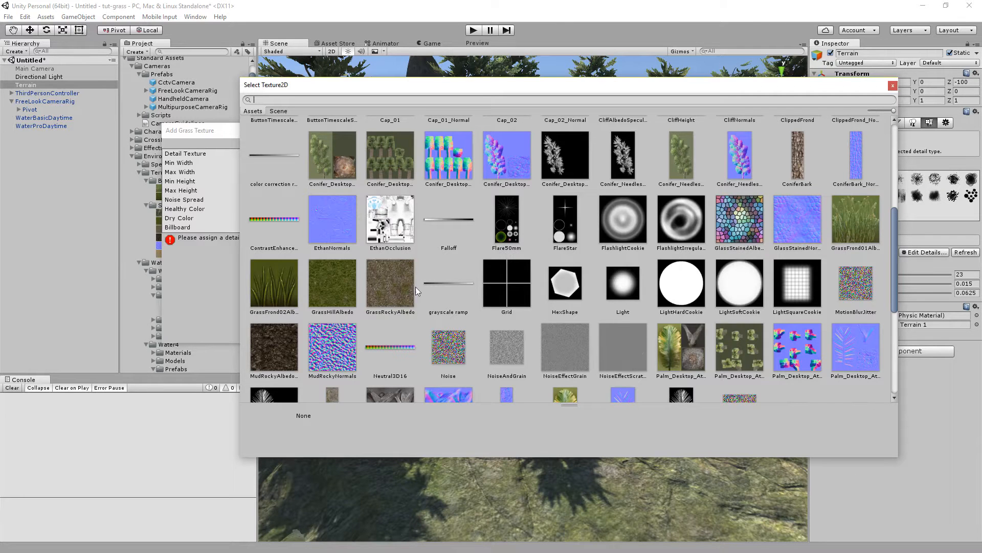
pyautogui.doubleClick(853, 218)
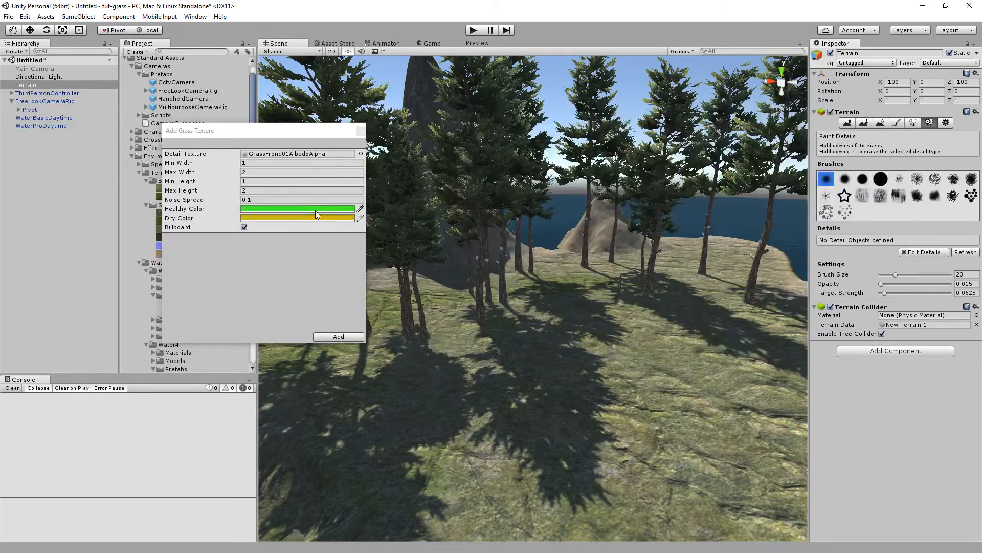
# Set the grass's Healthy Color and Dry Color both to white.
pyautogui.click(316, 210)
pyautogui.click(704, 187)
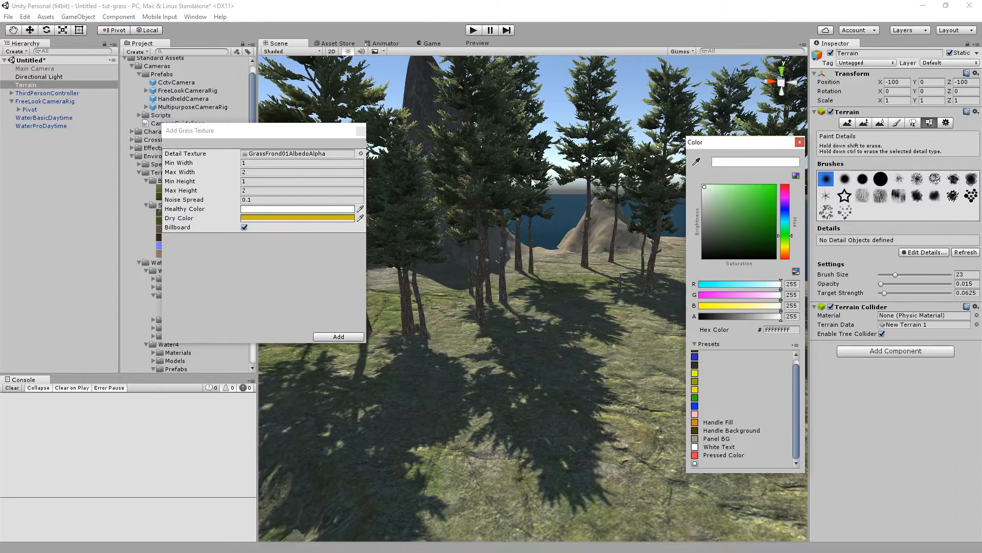
pyautogui.click(350, 217)
pyautogui.moveTo(746, 216); pyautogui.dragTo(652, 173)
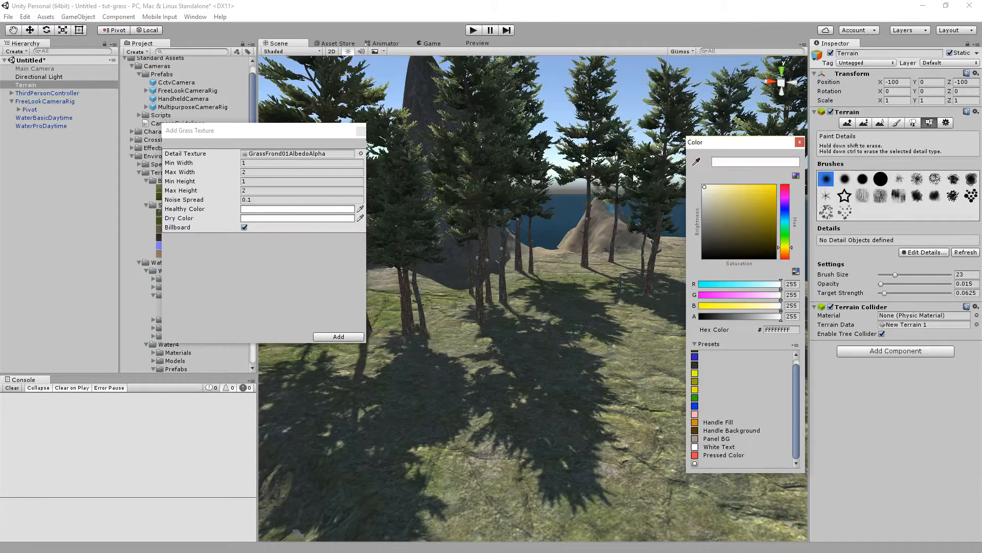
# Set Min Width to 0.4 and Max Width to 0.8, then add the grass texture to the terrain details.
pyautogui.click(258, 161)
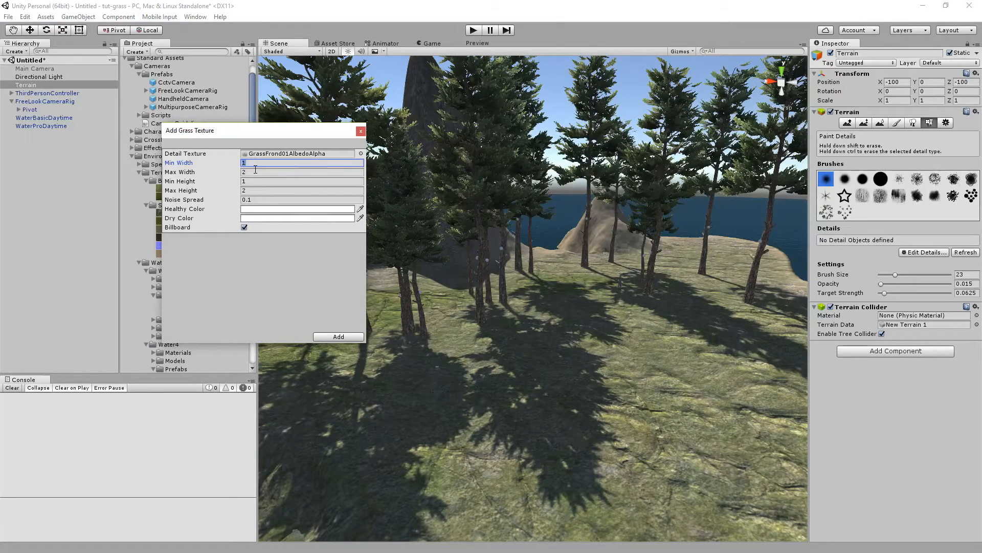
pyautogui.press('Tab')
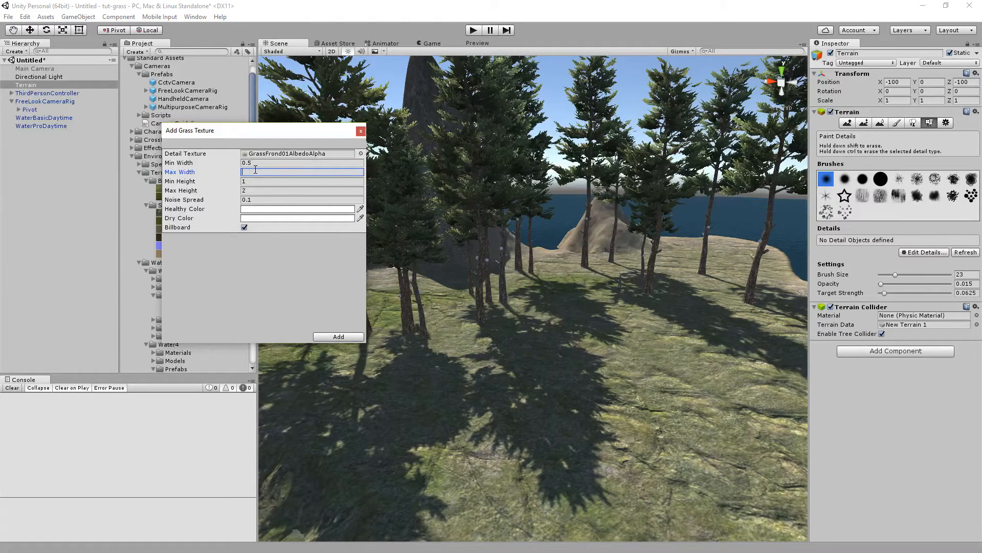
pyautogui.press('Tab')
pyautogui.click(261, 163)
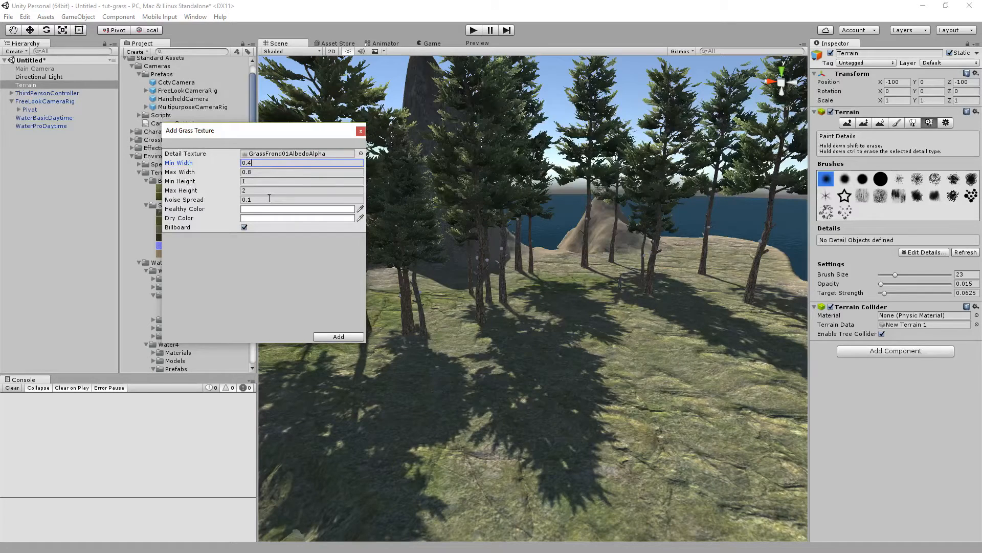
pyautogui.click(250, 181)
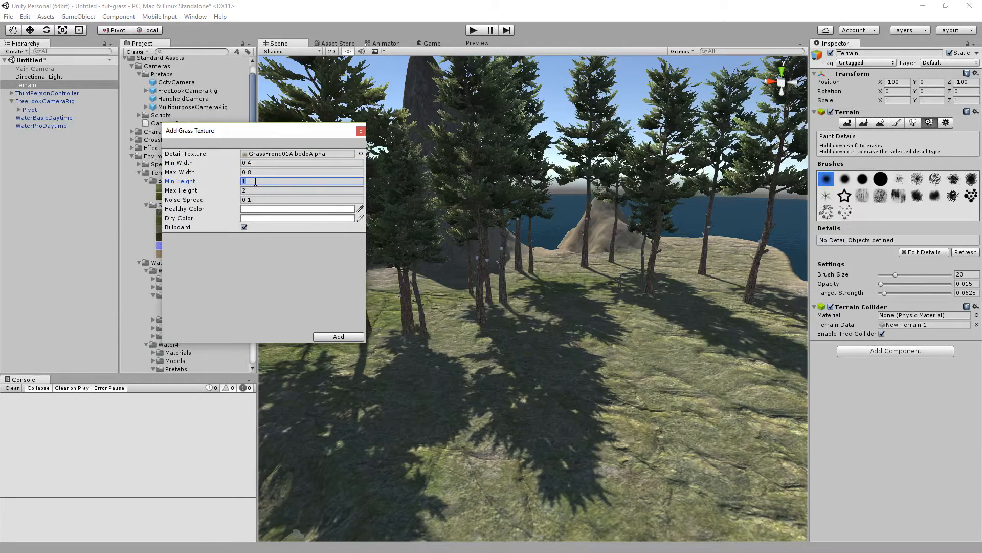
pyautogui.click(339, 336)
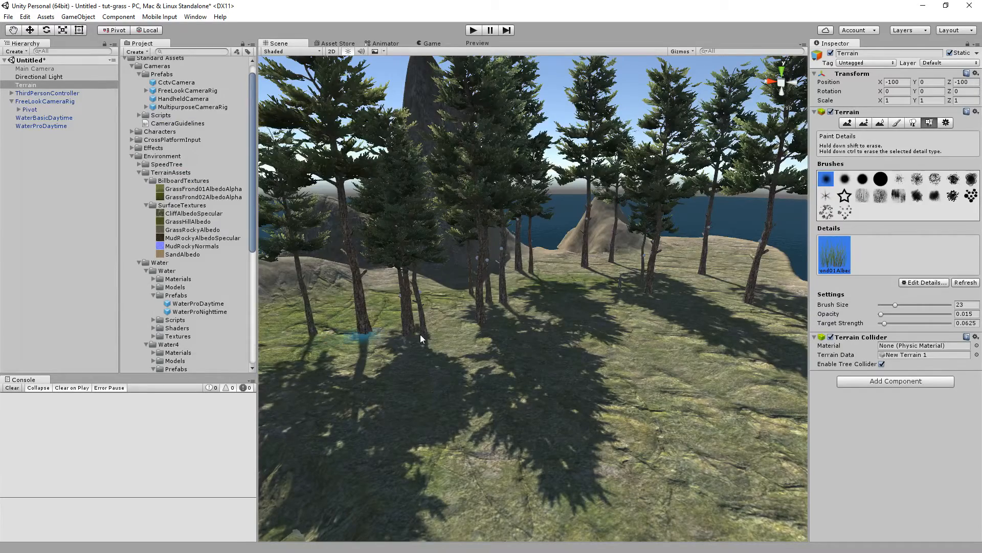
# Set the detail brush size to 61 and opacity to 0.051.
pyautogui.moveTo(596, 284); pyautogui.dragTo(512, 323, button='right')
pyautogui.scroll(-5, 397, 306)
pyautogui.scroll(4, 498, 326)
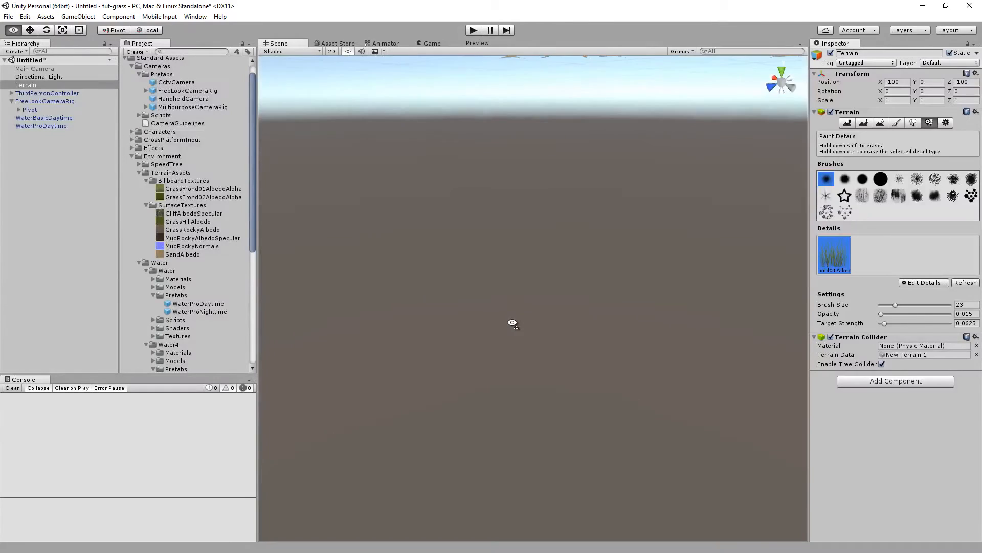
pyautogui.scroll(-4, 512, 323)
pyautogui.moveTo(576, 320); pyautogui.dragTo(599, 315, button='right')
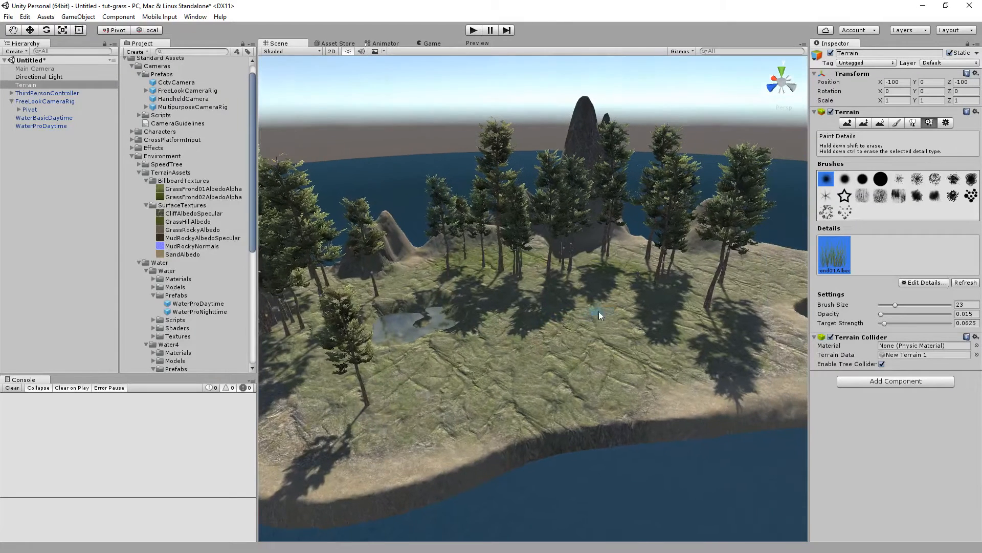
pyautogui.moveTo(895, 307); pyautogui.dragTo(922, 305)
pyautogui.click(885, 321)
pyautogui.moveTo(884, 314); pyautogui.dragTo(885, 314)
# Paint grass across the open ground of the island around the pond.
pyautogui.moveTo(572, 331); pyautogui.dragTo(551, 339)
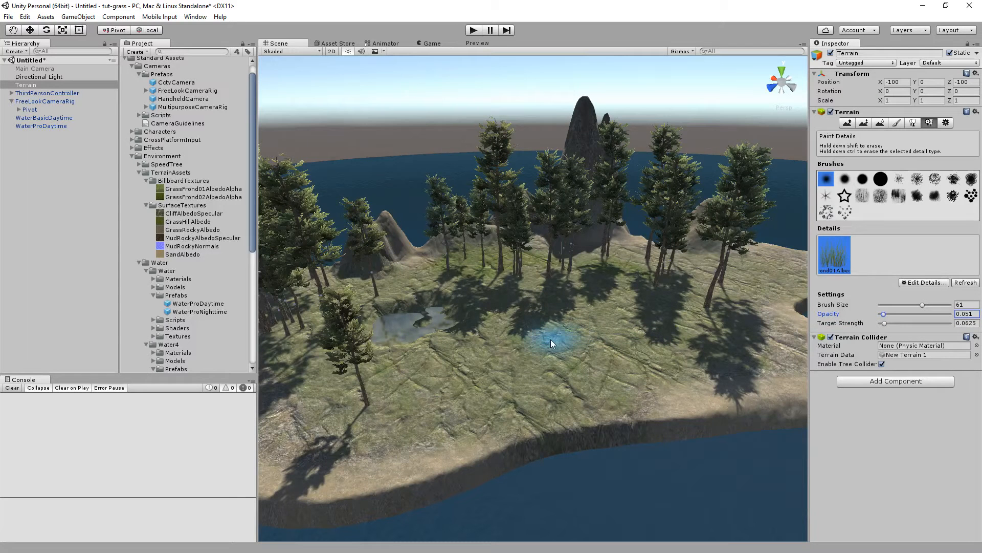
pyautogui.moveTo(420, 404); pyautogui.dragTo(508, 398)
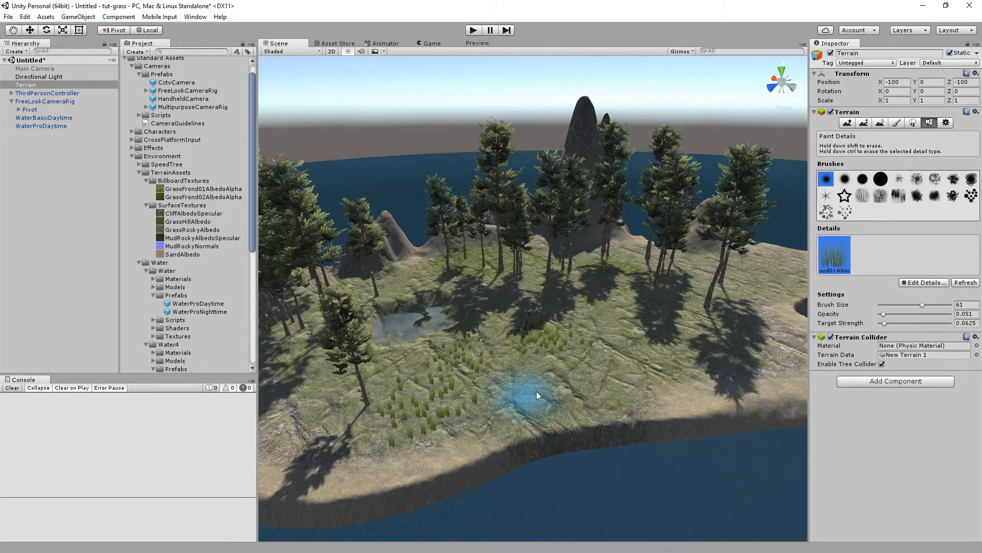
pyautogui.moveTo(501, 281)
pyautogui.mouseDown()
pyautogui.moveTo(415, 274)
pyautogui.moveTo(356, 289)
pyautogui.mouseUp()
pyautogui.moveTo(327, 342)
pyautogui.mouseDown()
pyautogui.moveTo(324, 386)
pyautogui.moveTo(560, 389)
pyautogui.mouseUp()
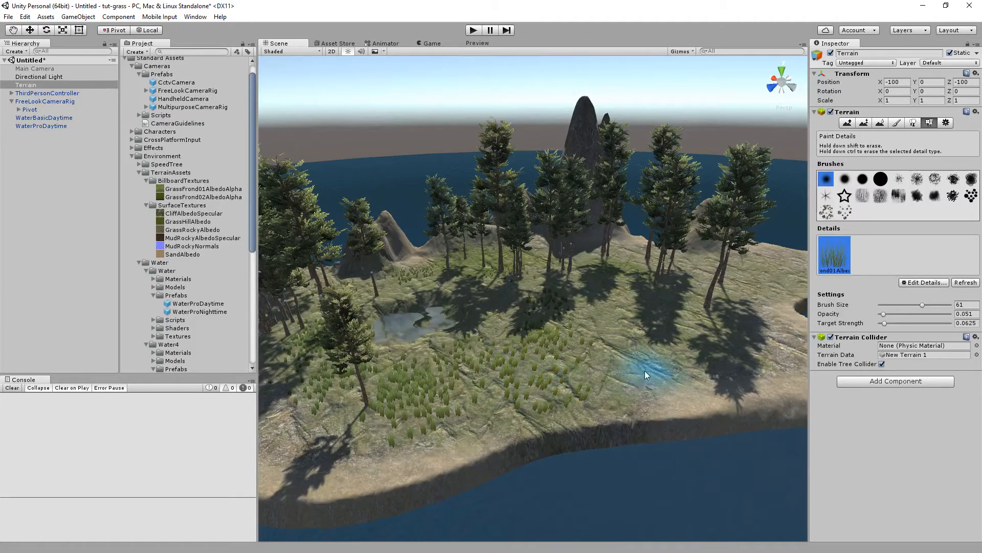
pyautogui.moveTo(624, 322)
pyautogui.mouseDown()
pyautogui.moveTo(621, 285)
pyautogui.moveTo(604, 284)
pyautogui.mouseUp()
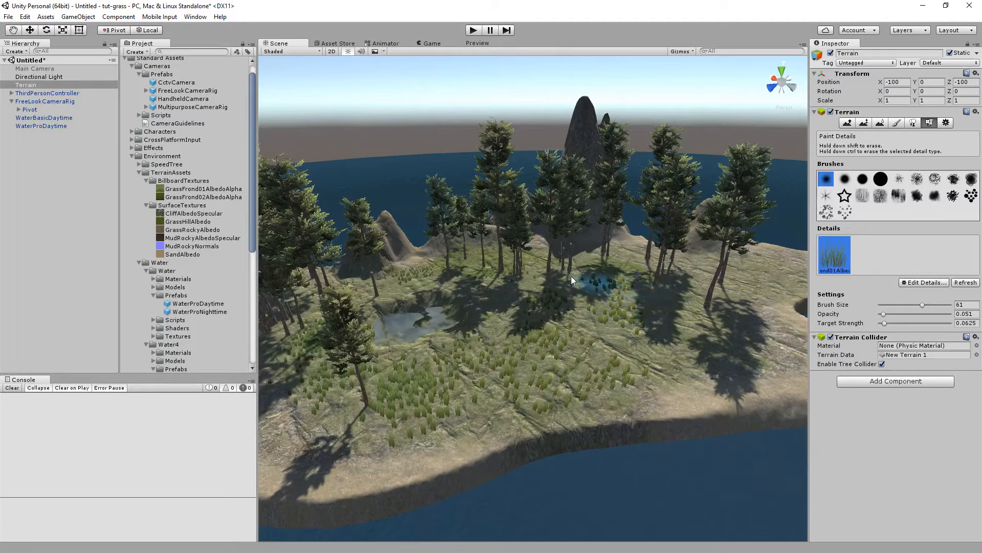
pyautogui.moveTo(614, 295)
pyautogui.mouseDown()
pyautogui.moveTo(621, 280)
pyautogui.moveTo(588, 278)
pyautogui.moveTo(583, 304)
pyautogui.moveTo(651, 342)
pyautogui.mouseUp()
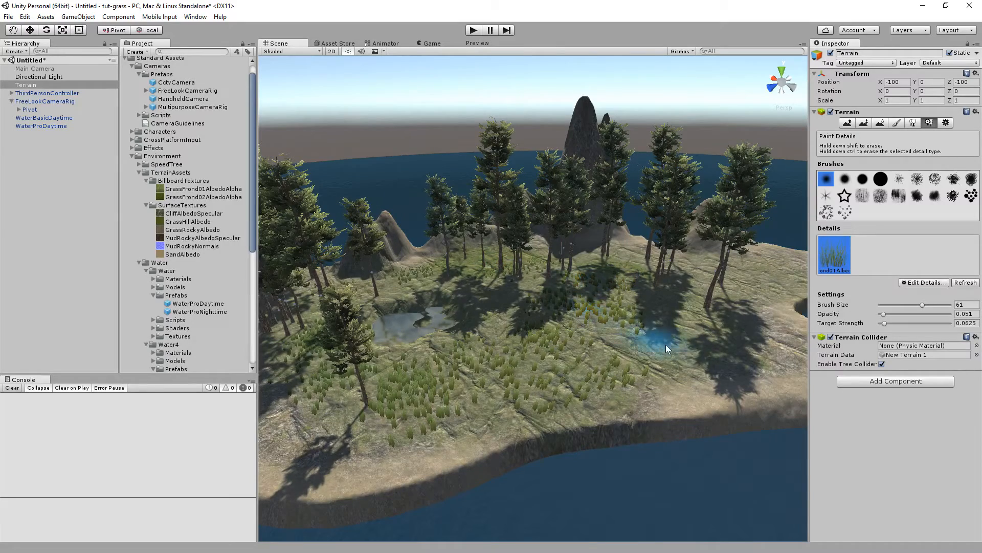
# Run the game and walk the character through the grass.
pyautogui.moveTo(670, 237); pyautogui.dragTo(543, 232, button='right')
pyautogui.press('w')
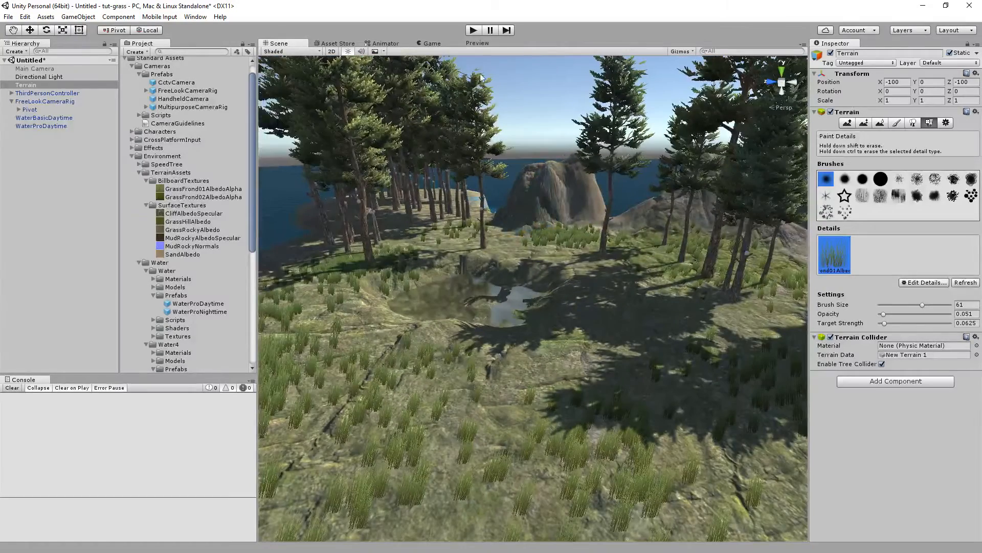
pyautogui.click(473, 30)
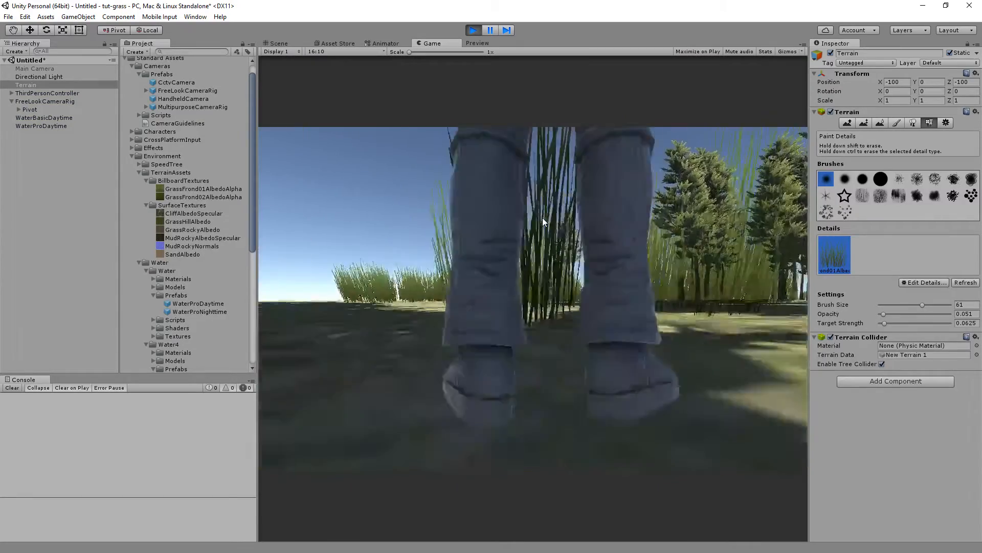
pyautogui.press('w')
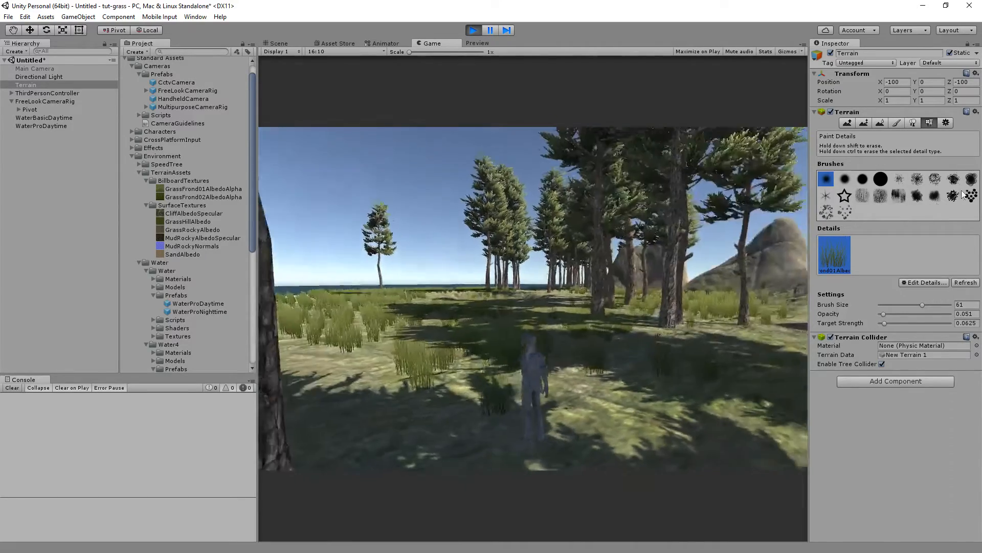
# In the terrain settings, set grass wind Speed to 0.221, Size to 0.541 and Bending to 0.172.
pyautogui.click(945, 123)
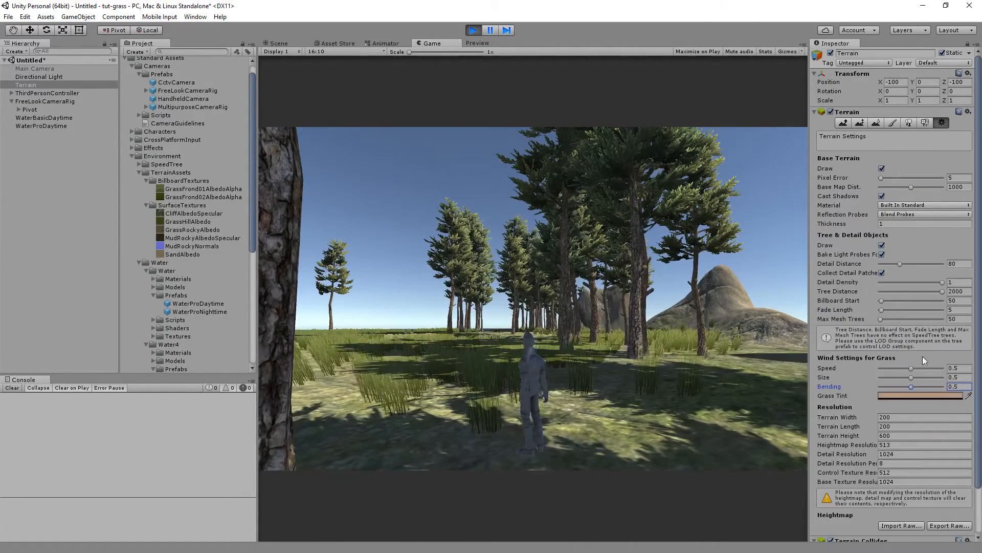
pyautogui.click(624, 368)
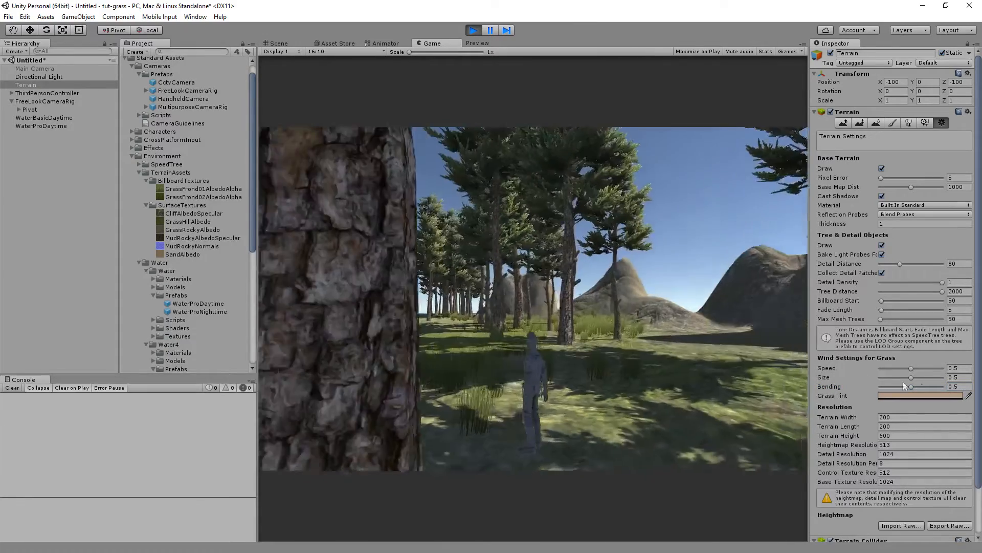
pyautogui.moveTo(911, 368)
pyautogui.mouseDown()
pyautogui.moveTo(885, 370)
pyautogui.moveTo(911, 388)
pyautogui.moveTo(889, 386)
pyautogui.moveTo(914, 377)
pyautogui.mouseUp()
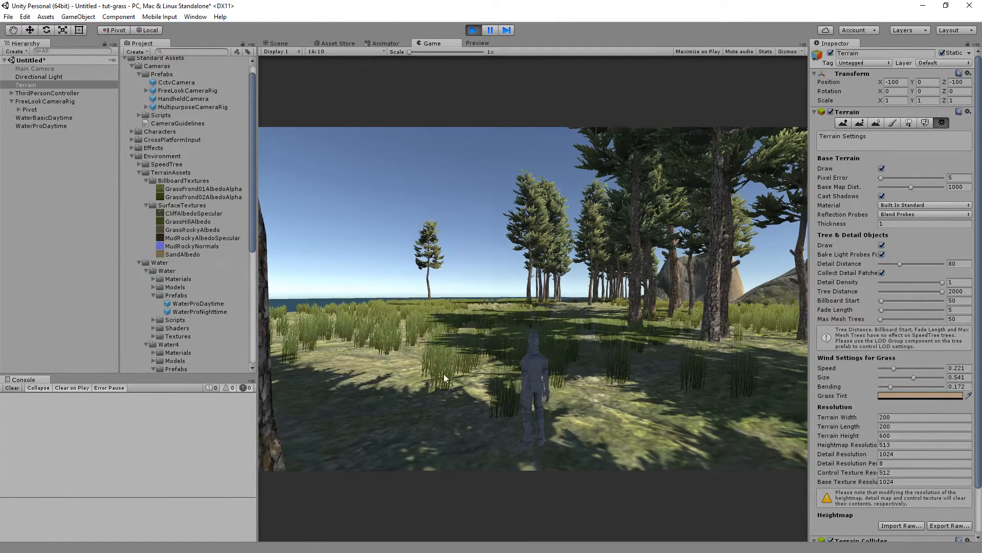
# Set the Grass Tint colour to CAB39C.
pyautogui.click(914, 395)
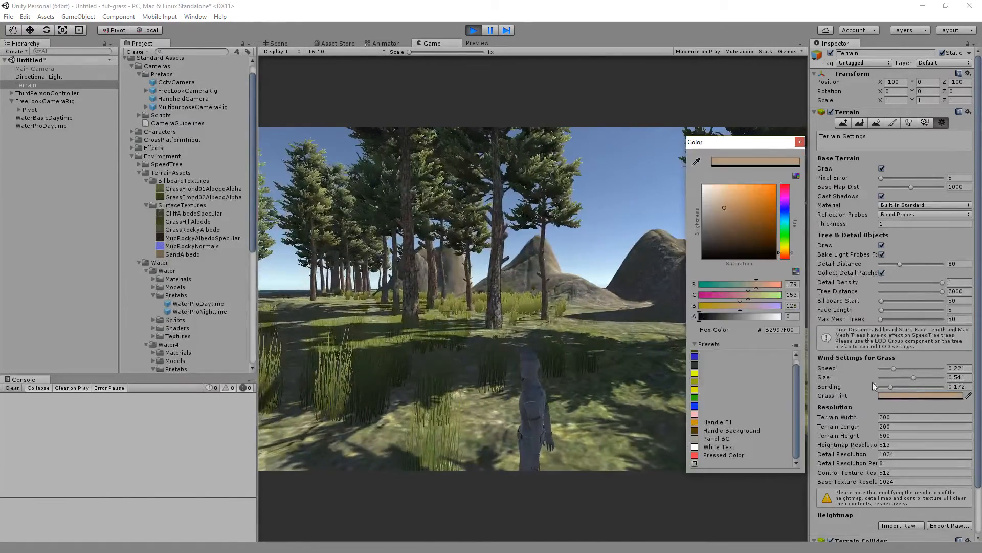
pyautogui.moveTo(719, 205)
pyautogui.mouseDown()
pyautogui.moveTo(680, 171)
pyautogui.moveTo(721, 198)
pyautogui.moveTo(704, 204)
pyautogui.moveTo(720, 201)
pyautogui.mouseUp()
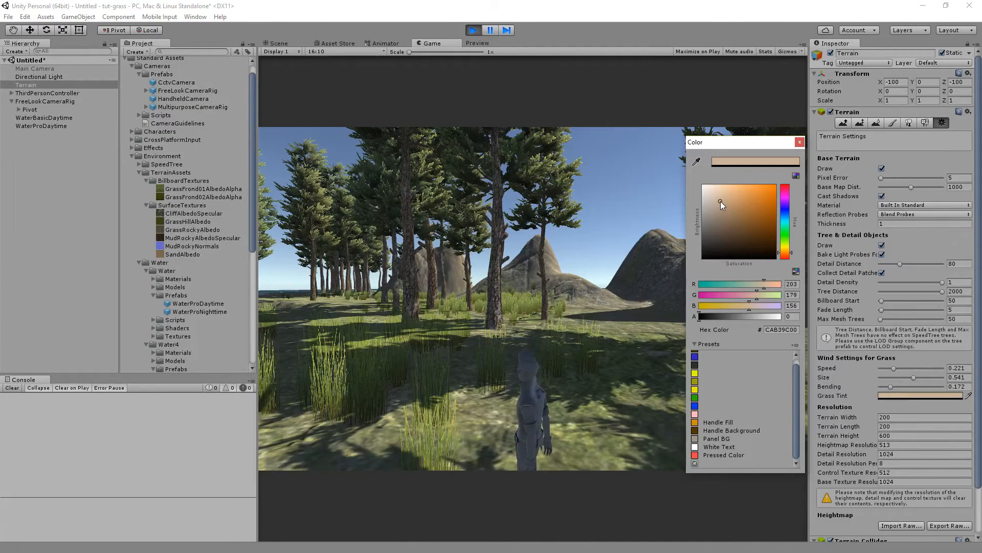
pyautogui.click(799, 143)
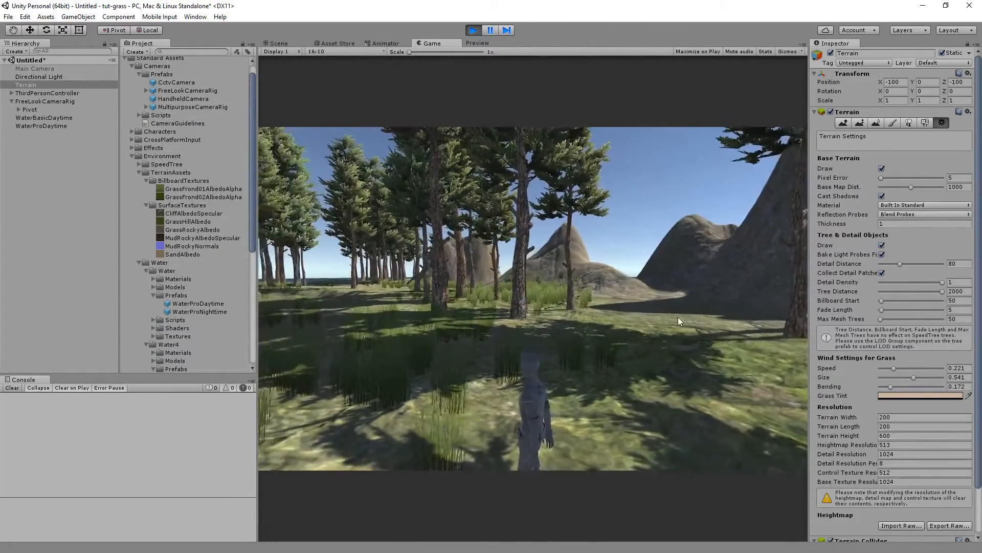
# Walk the character around the island and stop play mode.
pyautogui.press('w')
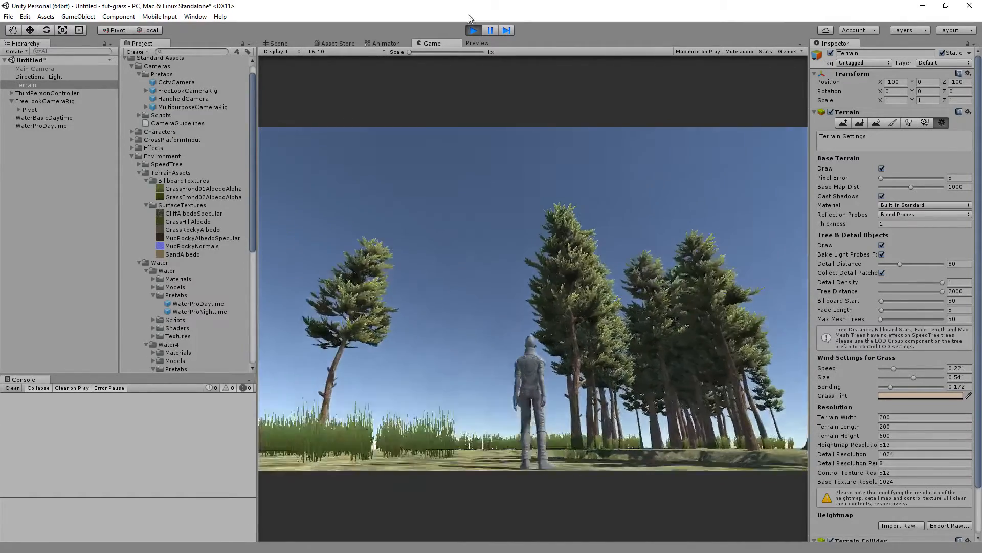
pyautogui.click(473, 31)
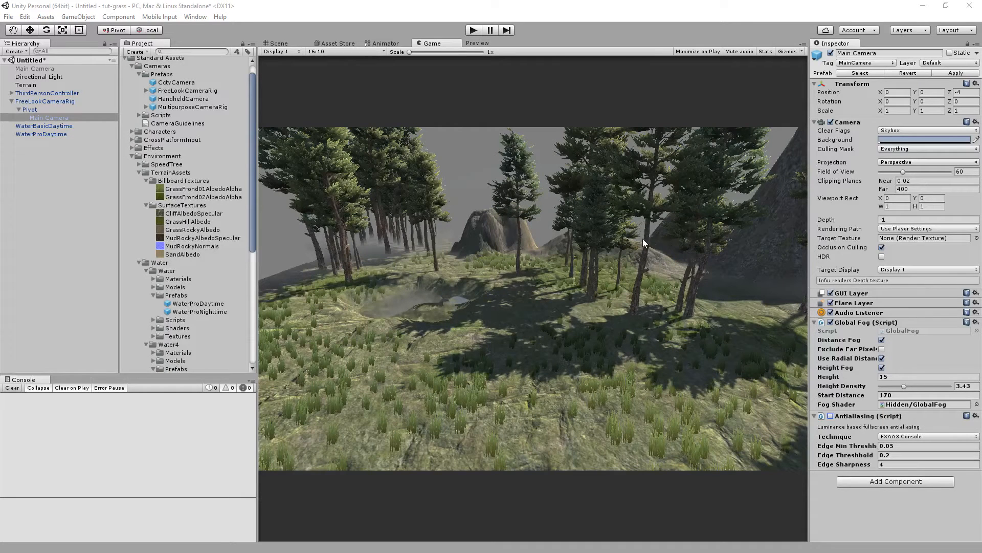
# Toggle the Global Fog's Distance Fog, Exclude Far Pixels and Height Fog options, and set Height Density to 4.67.
pyautogui.click(882, 339)
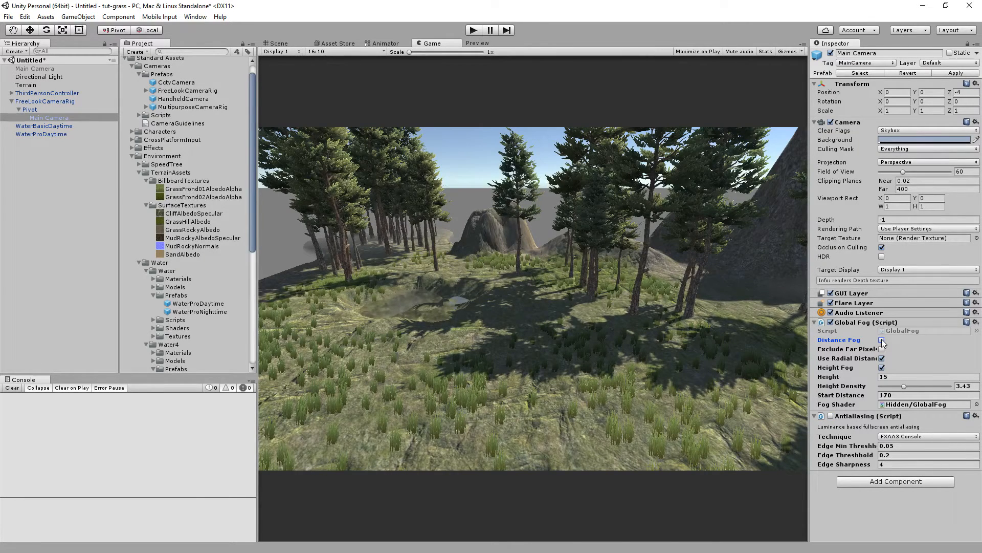
pyautogui.click(882, 339)
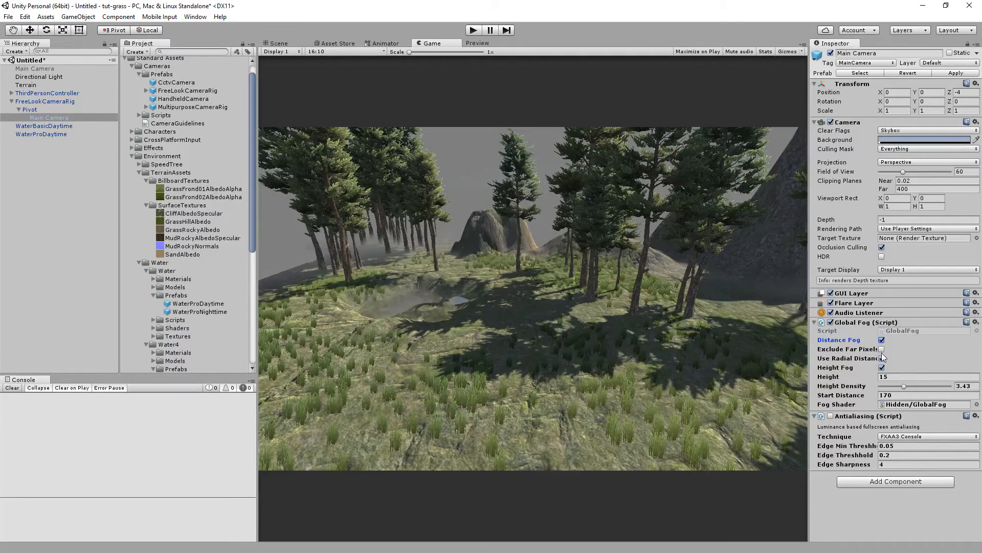
pyautogui.click(882, 349)
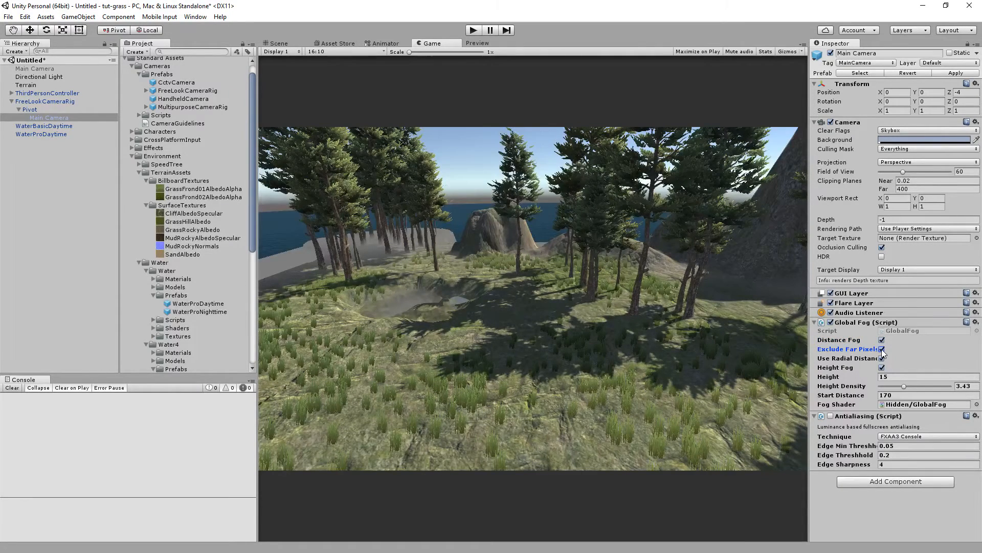
pyautogui.click(882, 350)
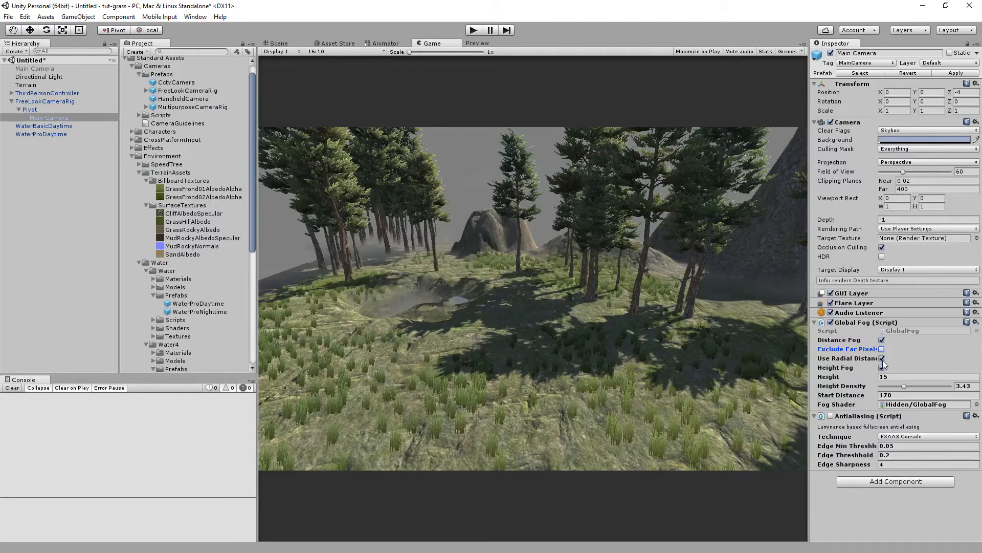
pyautogui.click(882, 367)
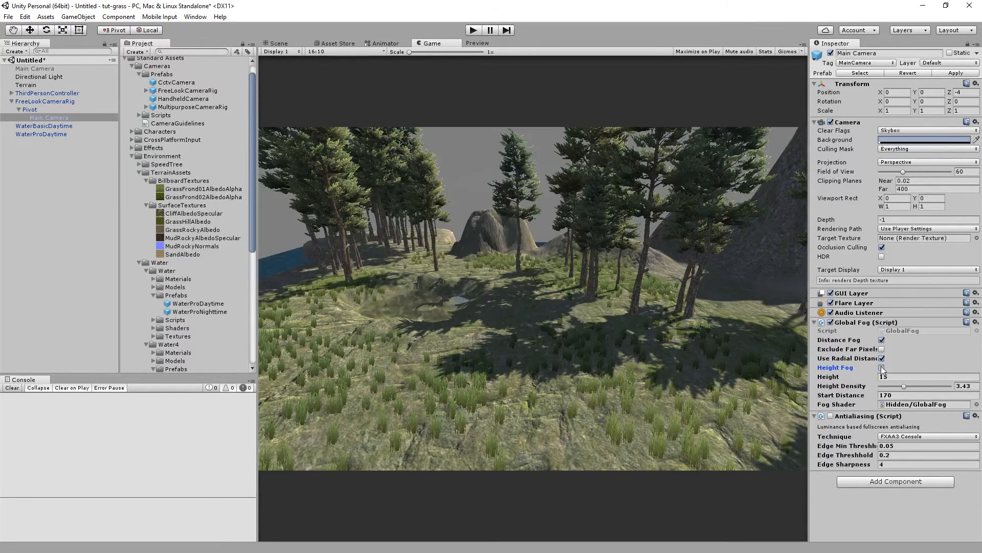
pyautogui.click(882, 368)
pyautogui.moveTo(904, 388)
pyautogui.mouseDown()
pyautogui.moveTo(939, 385)
pyautogui.moveTo(911, 384)
pyautogui.mouseUp()
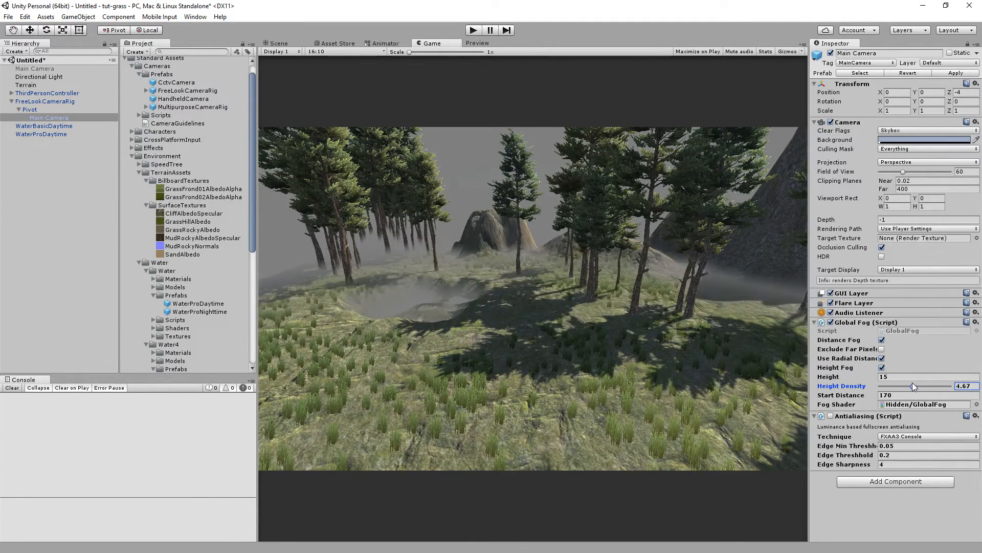
pyautogui.click(899, 395)
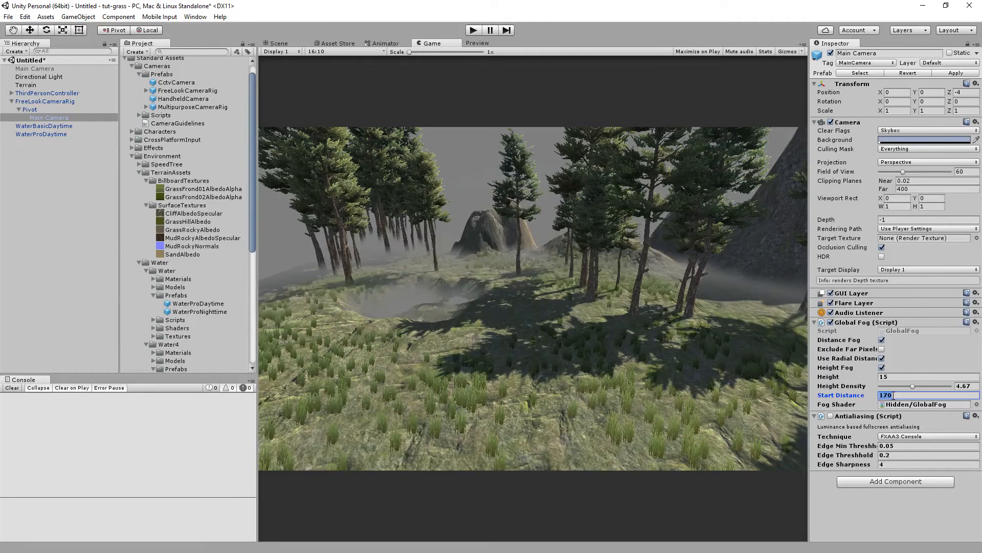
# Disable the Global Fog and Antialiasing components on the main camera.
pyautogui.click(831, 323)
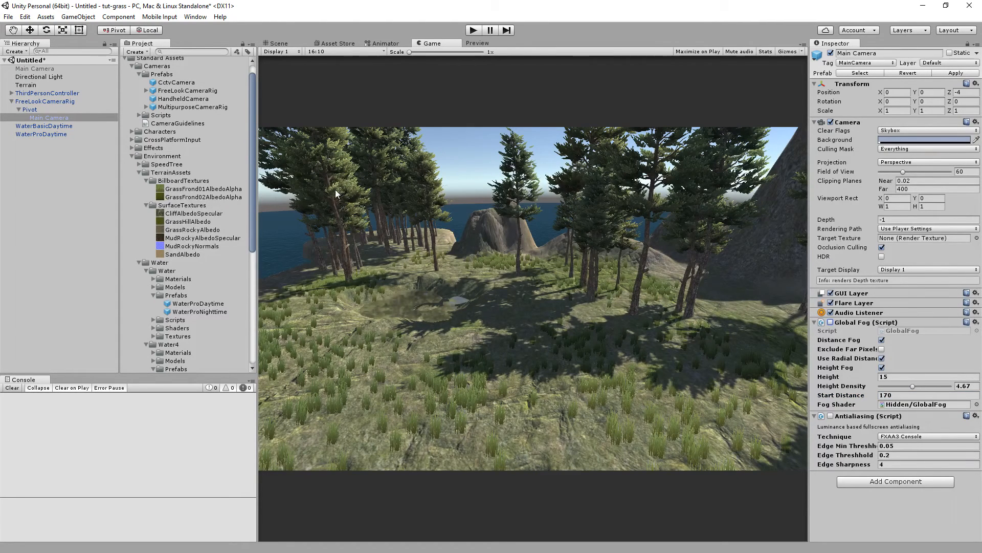
pyautogui.click(831, 415)
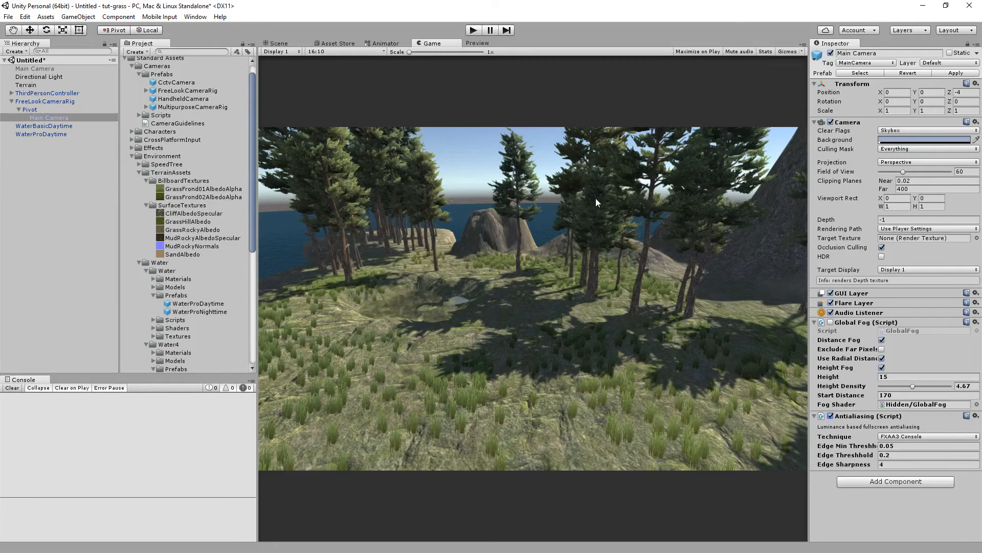